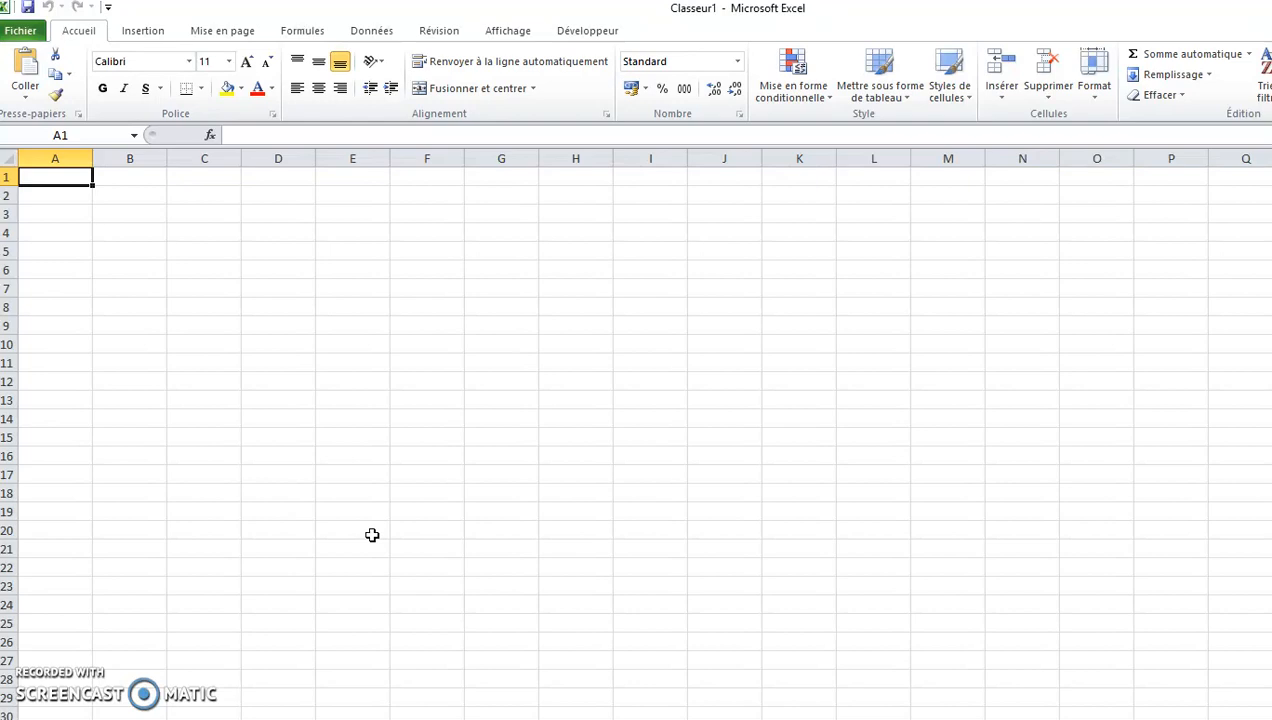
Enter the date 01/05/2004 in cell A1 and widen column A slightly.
text(01/05/2004)
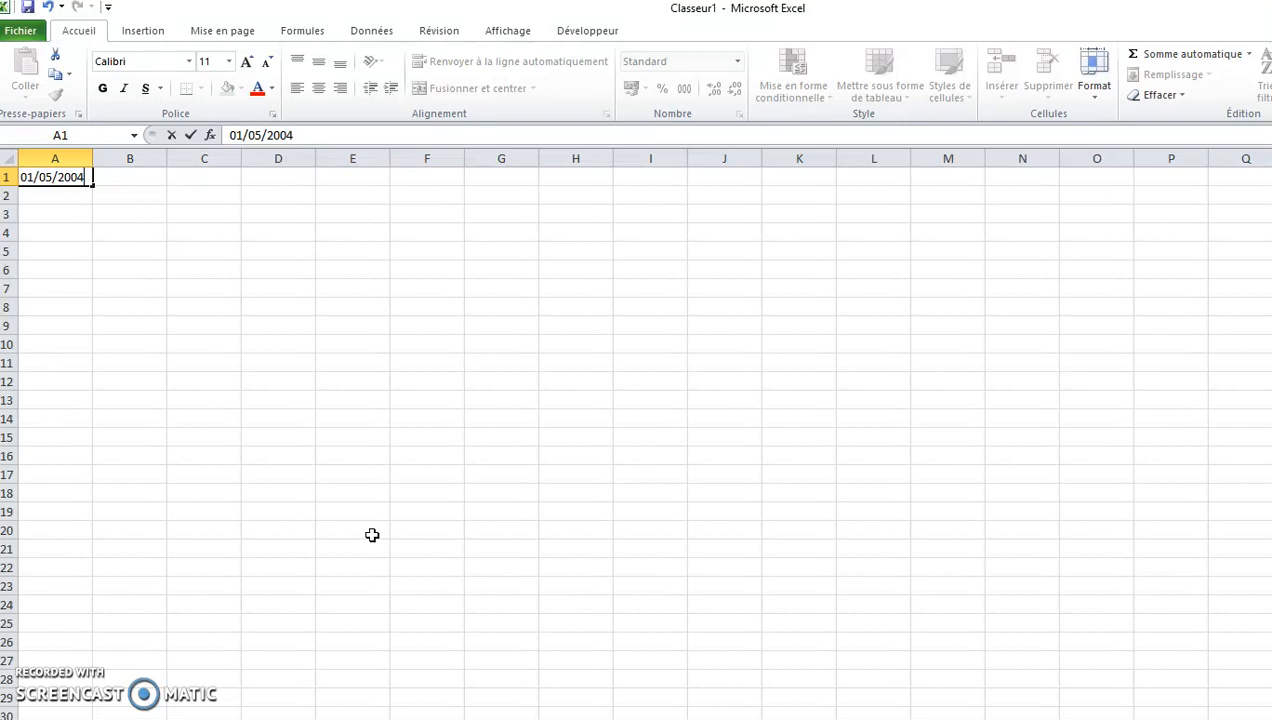
key(Return)
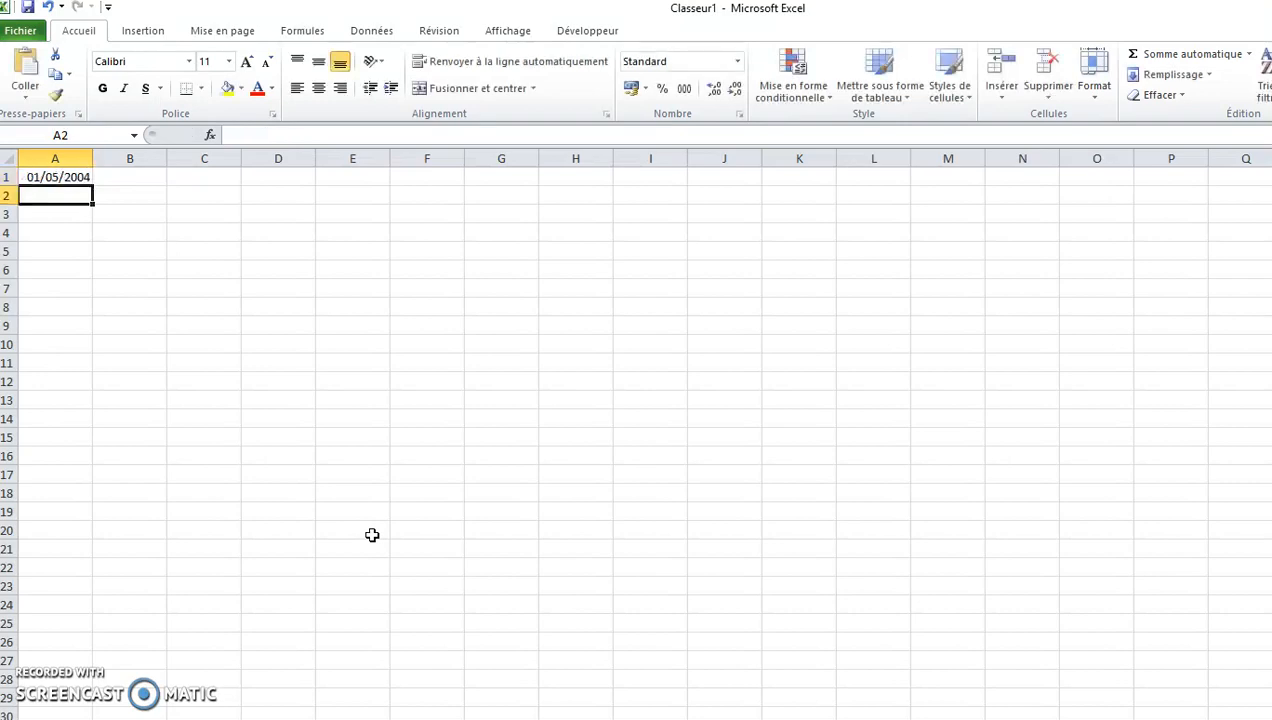
drag(93, 157, 116, 157)
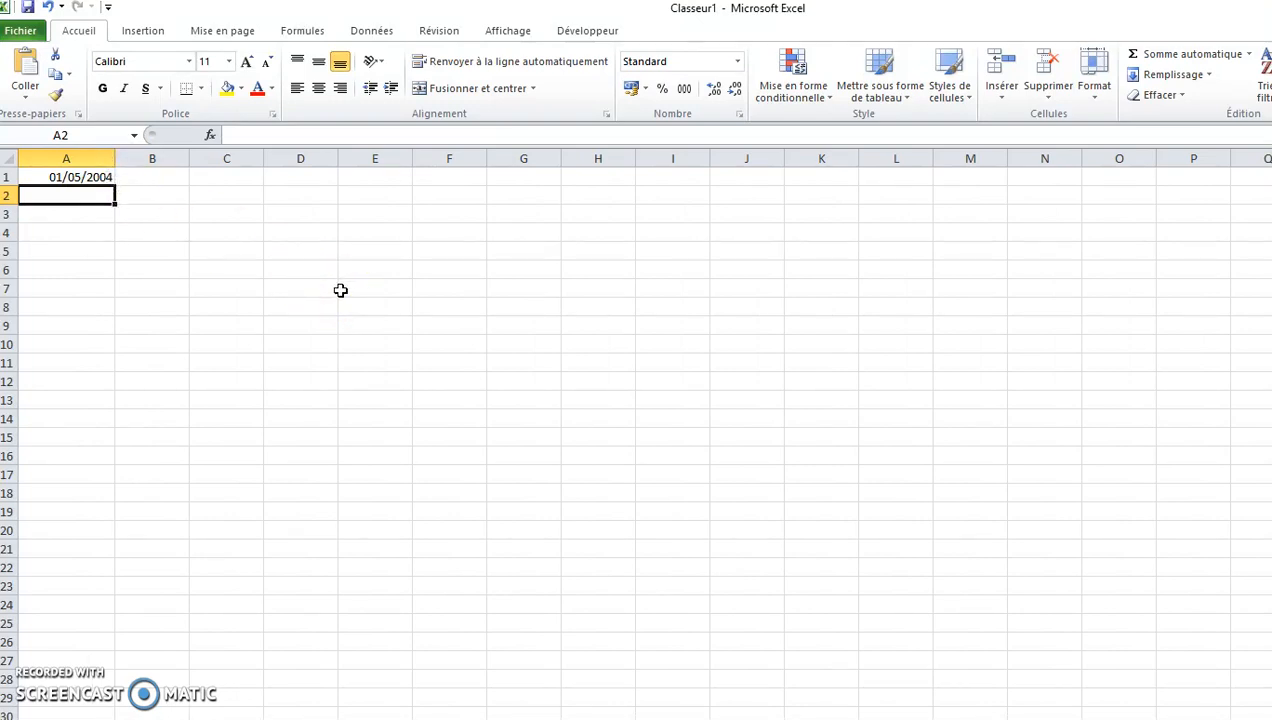
Enter the nonexistent date 29/02/2003 in cell A2.
text(29/02/2003)
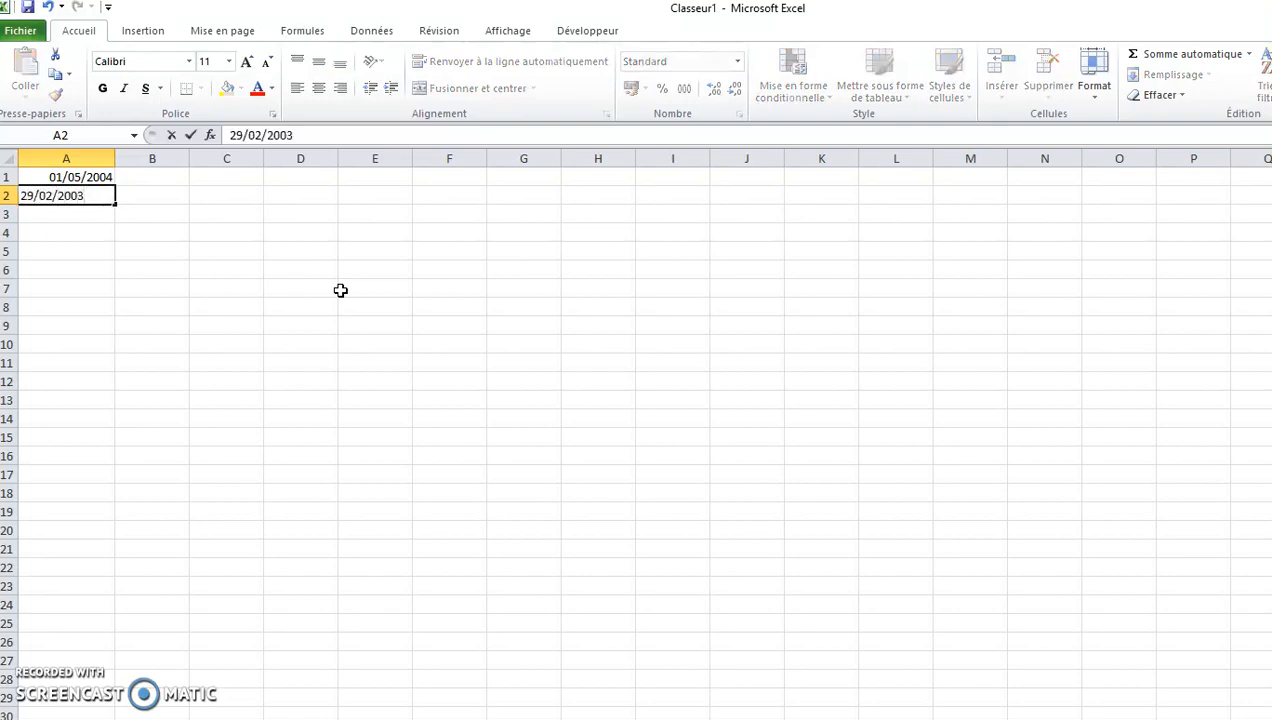
key(Return)
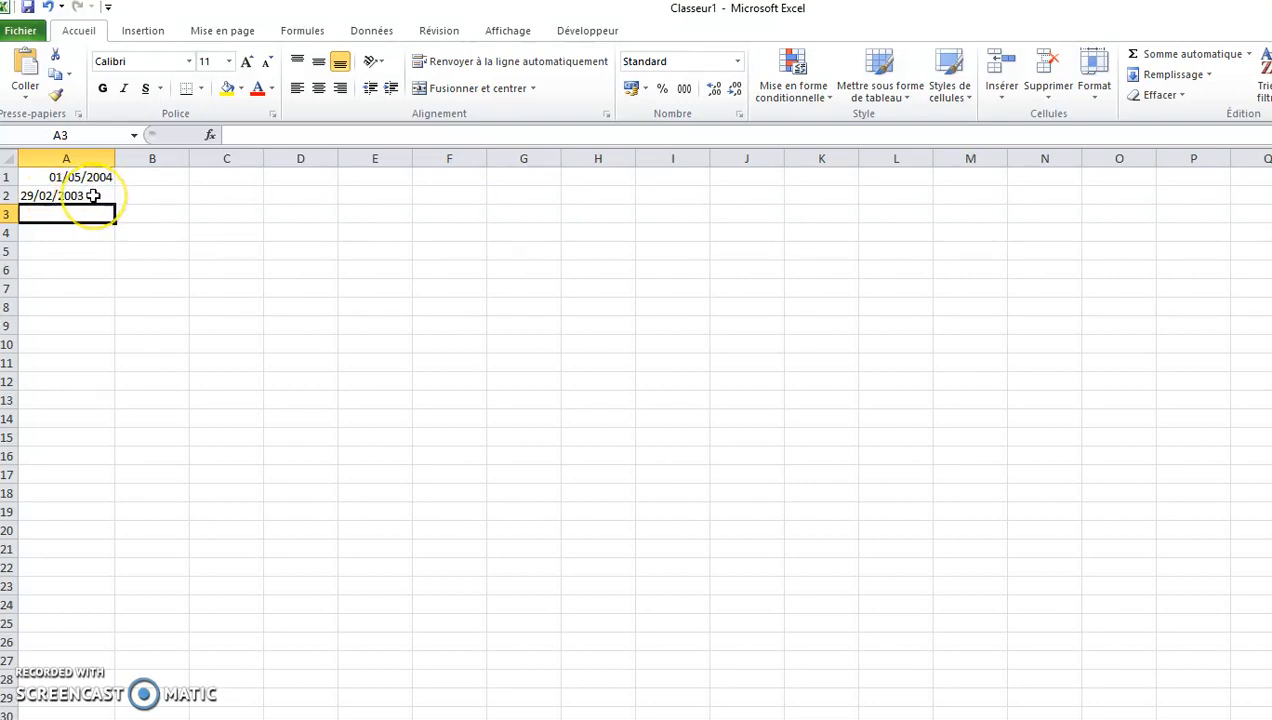
Replace the content of cell A2 with the date 05/06/2004.
click(93, 196)
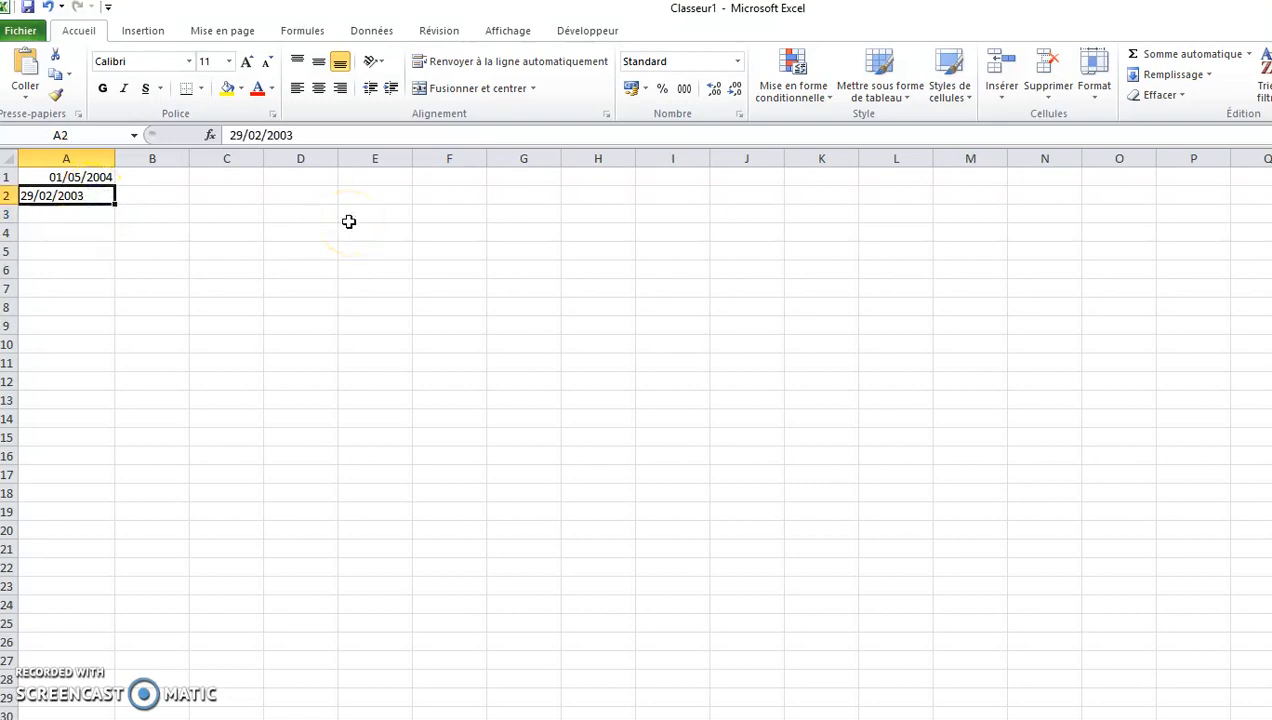
text(05/06/2)
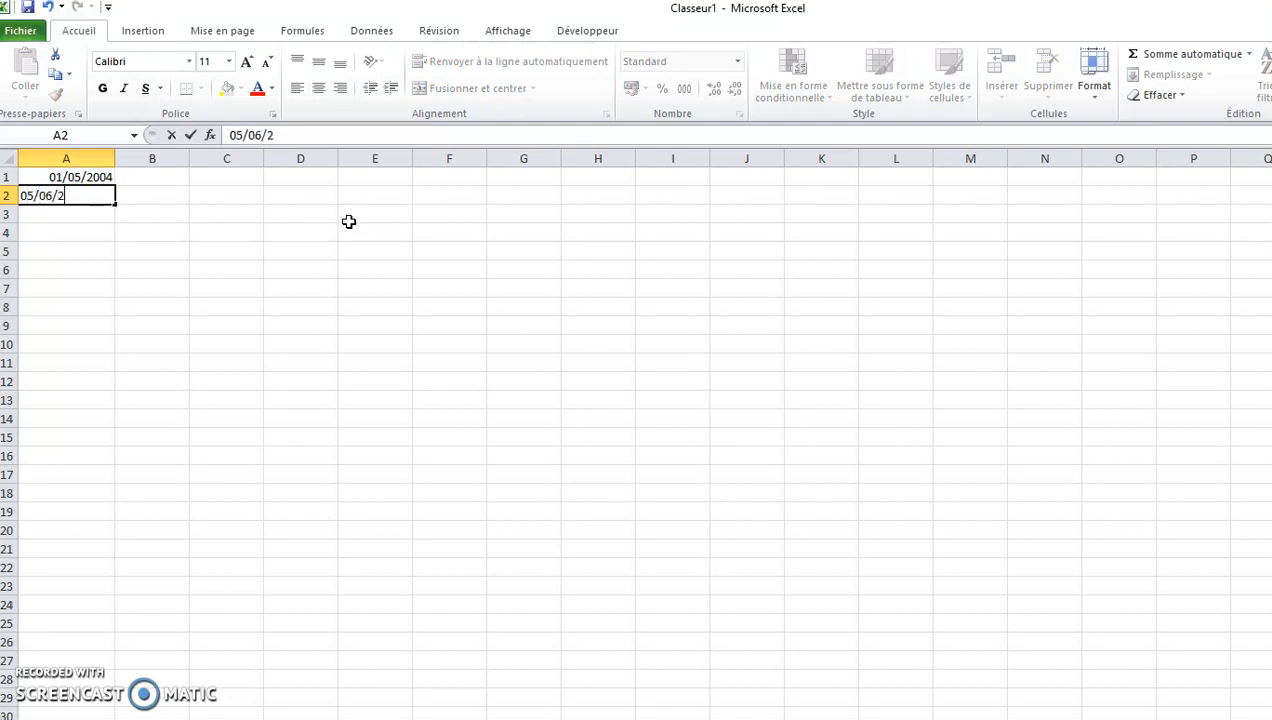
key(Return)
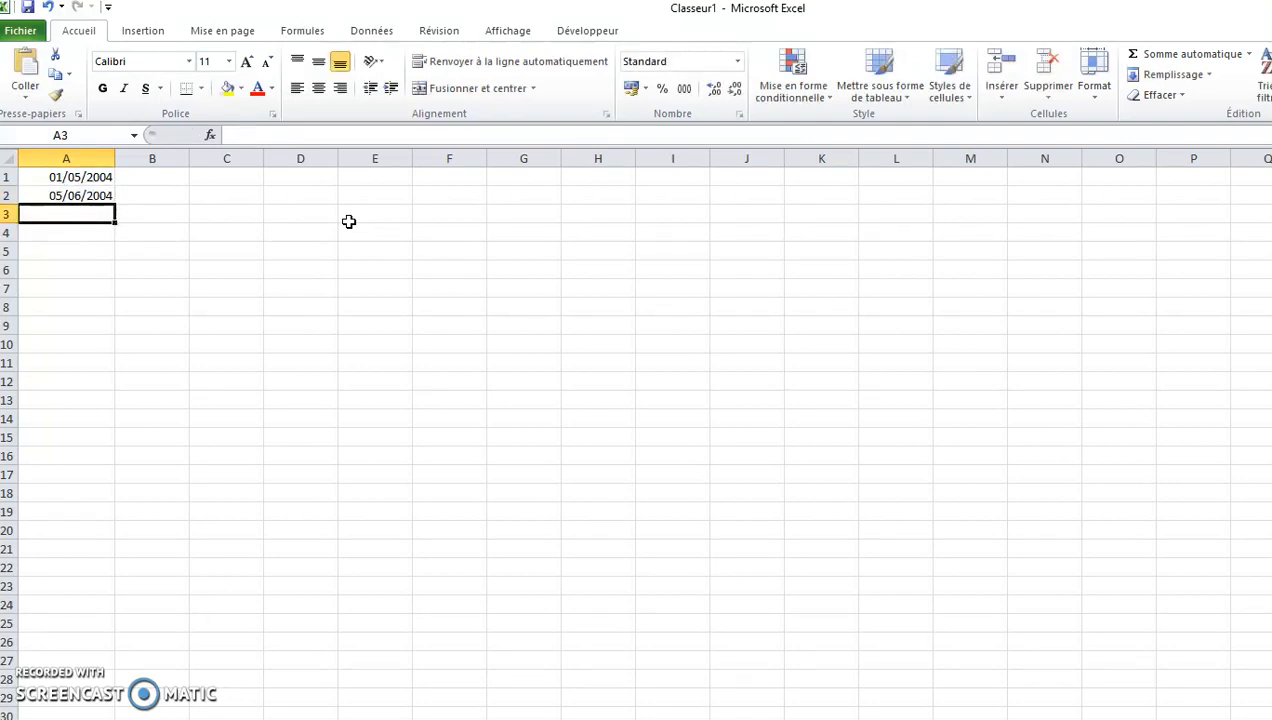
key(Up)
key(Up)
key(Down)
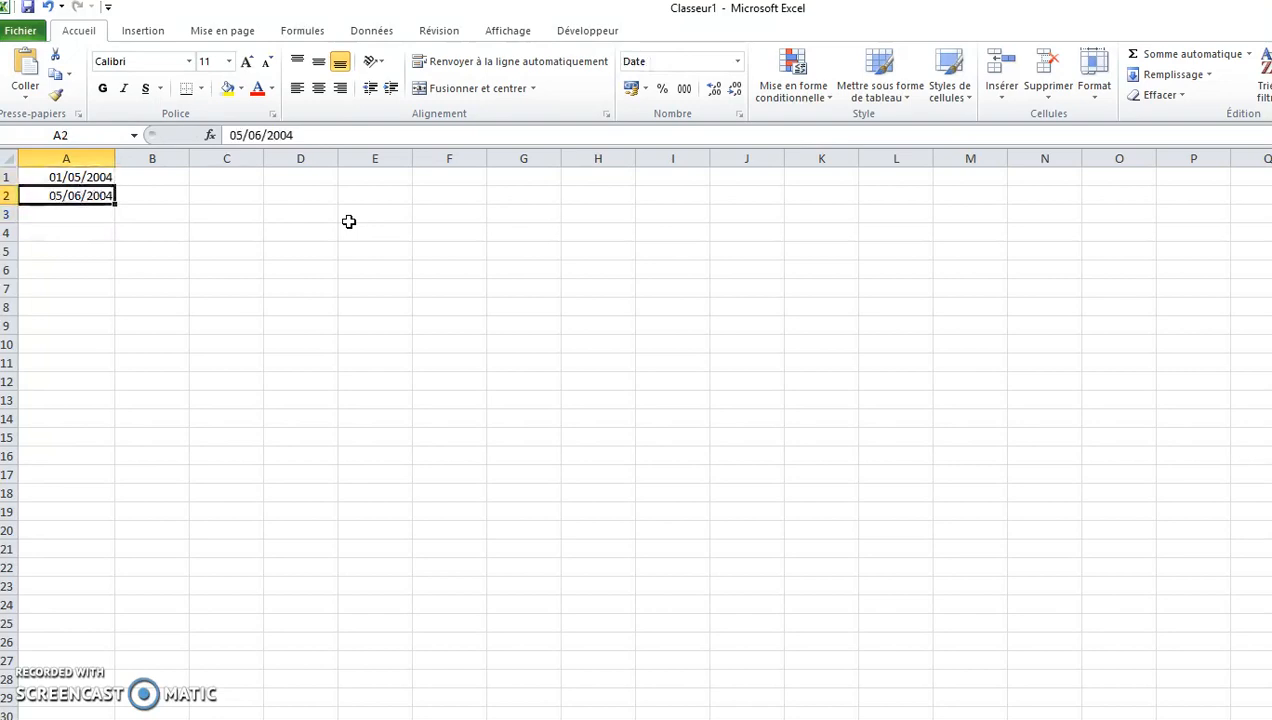
Calculate the number of days between the two dates in cell A4 with the formula =A2-A1.
scroll(636, 430, up, 6)
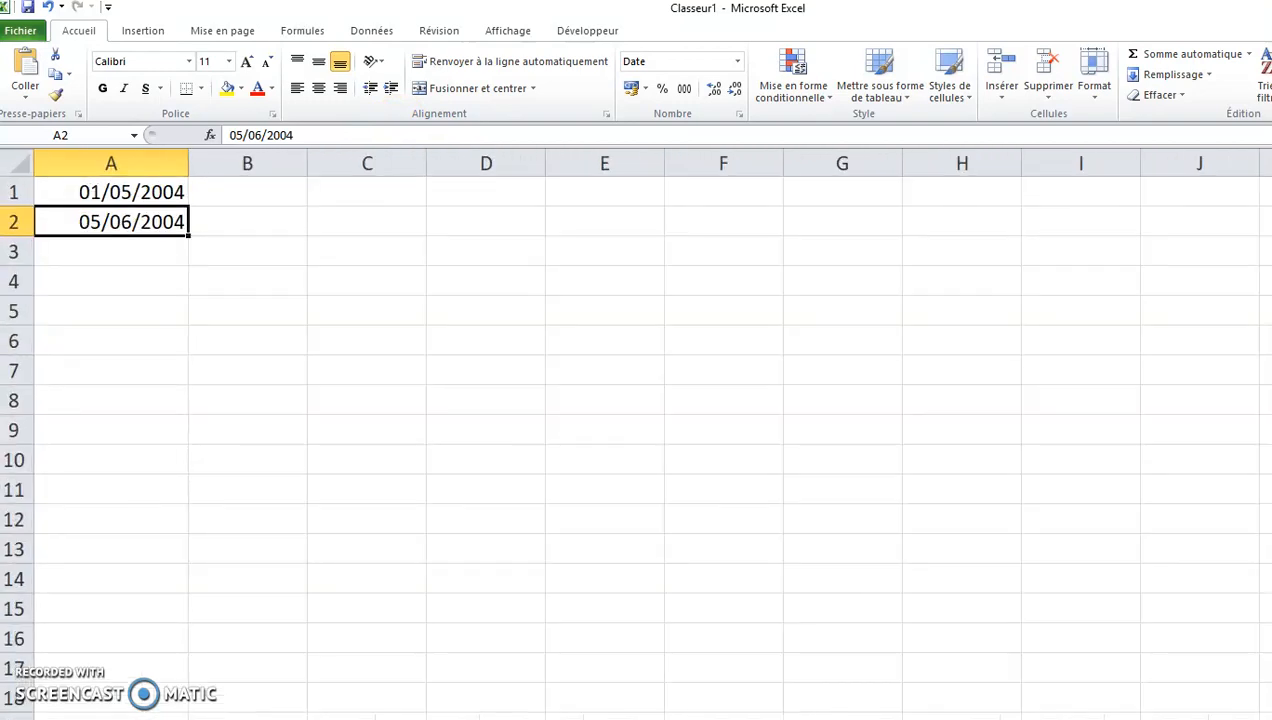
scroll(948, 471, up, 1)
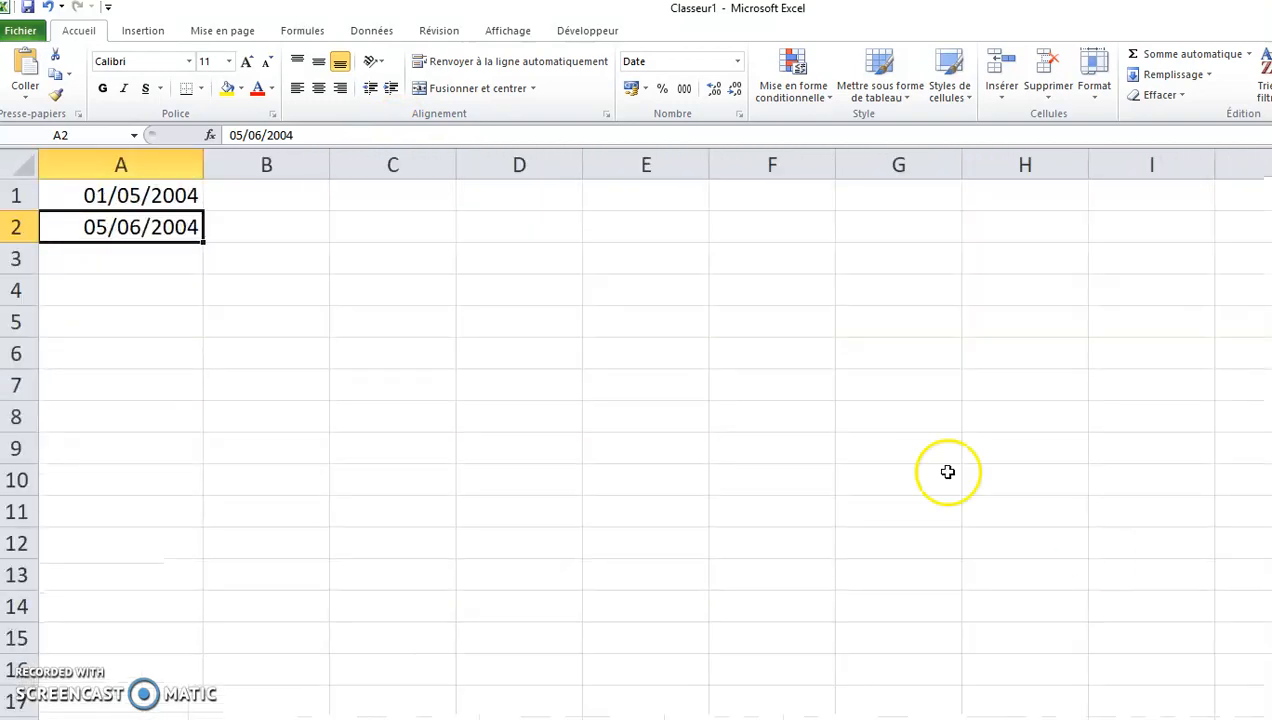
click(175, 285)
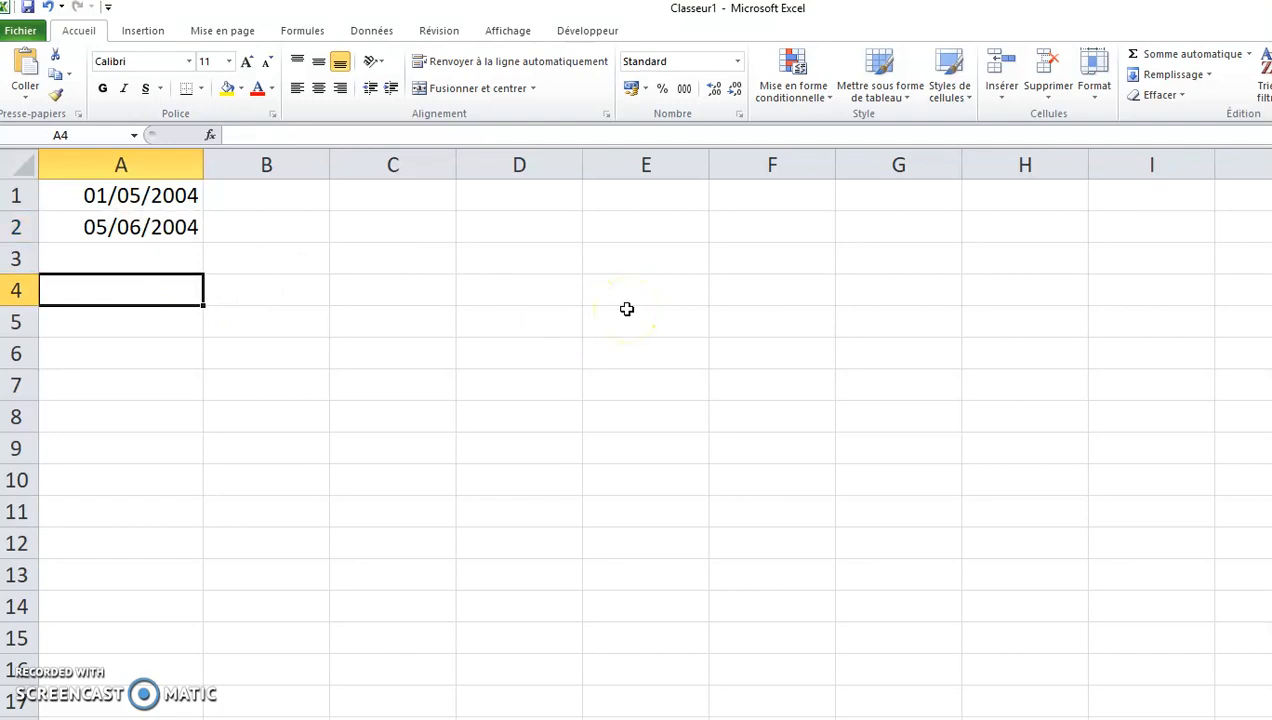
text(=)
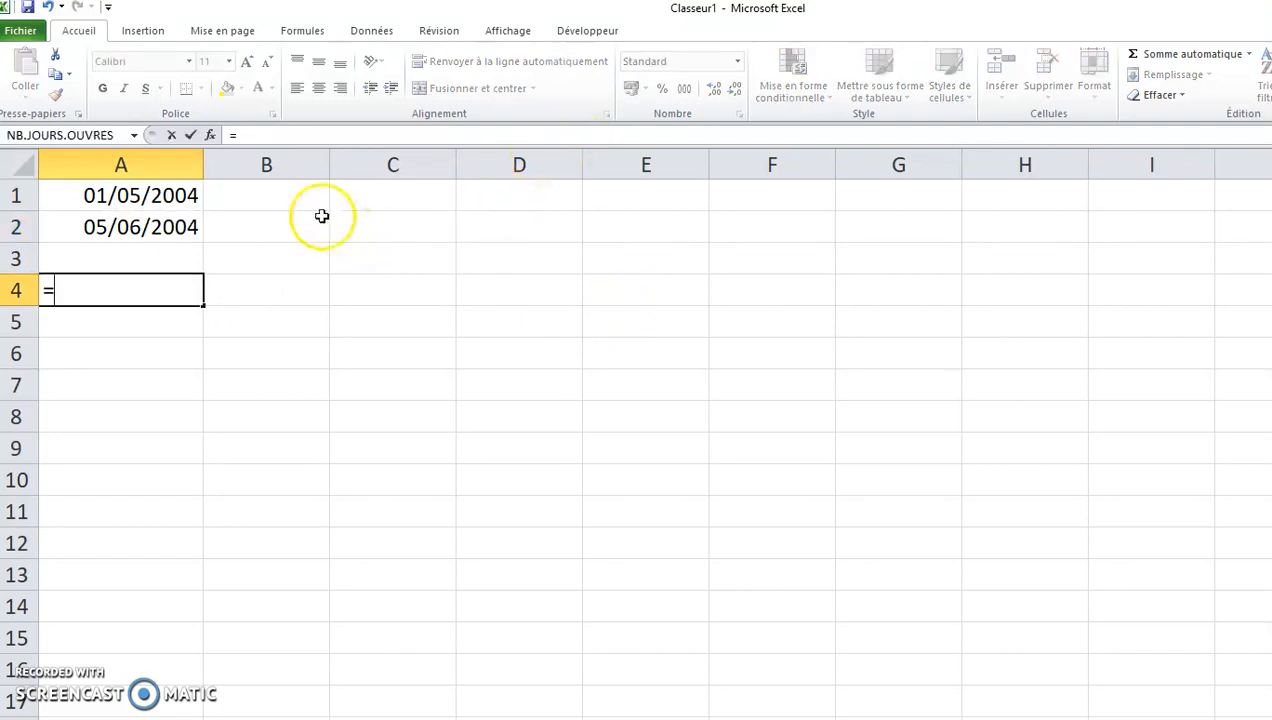
click(88, 227)
text(-)
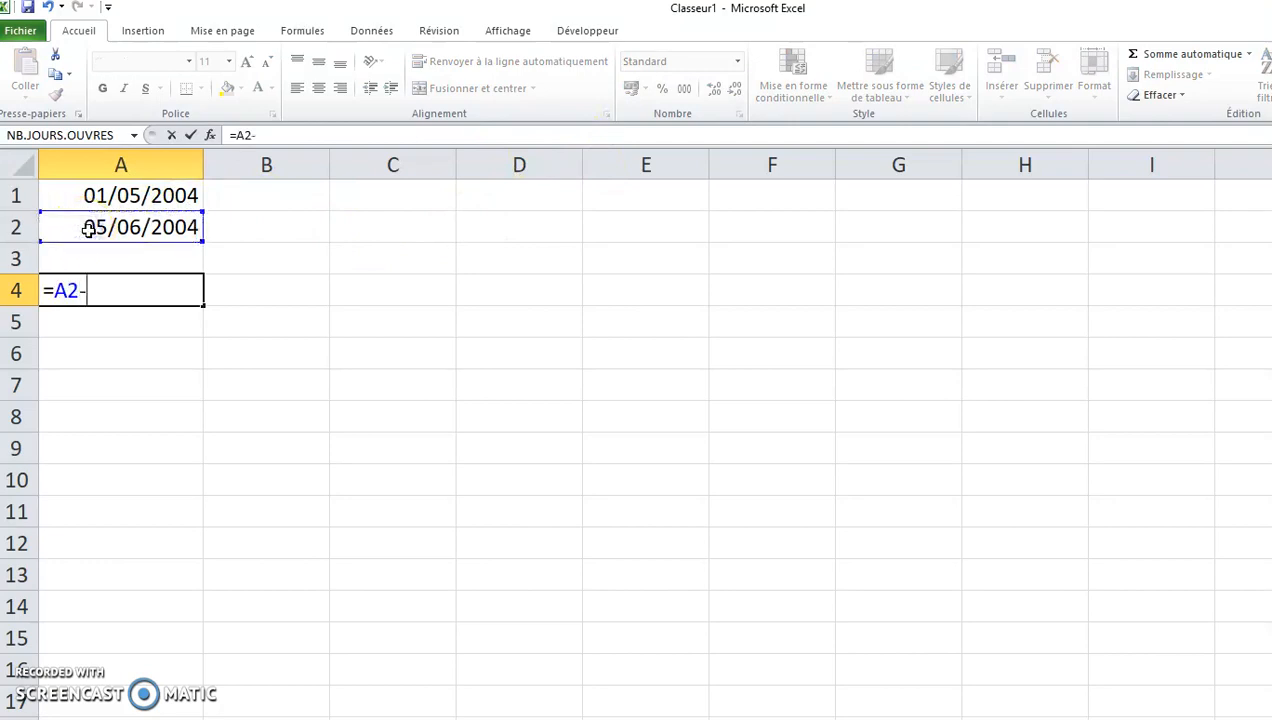
click(110, 196)
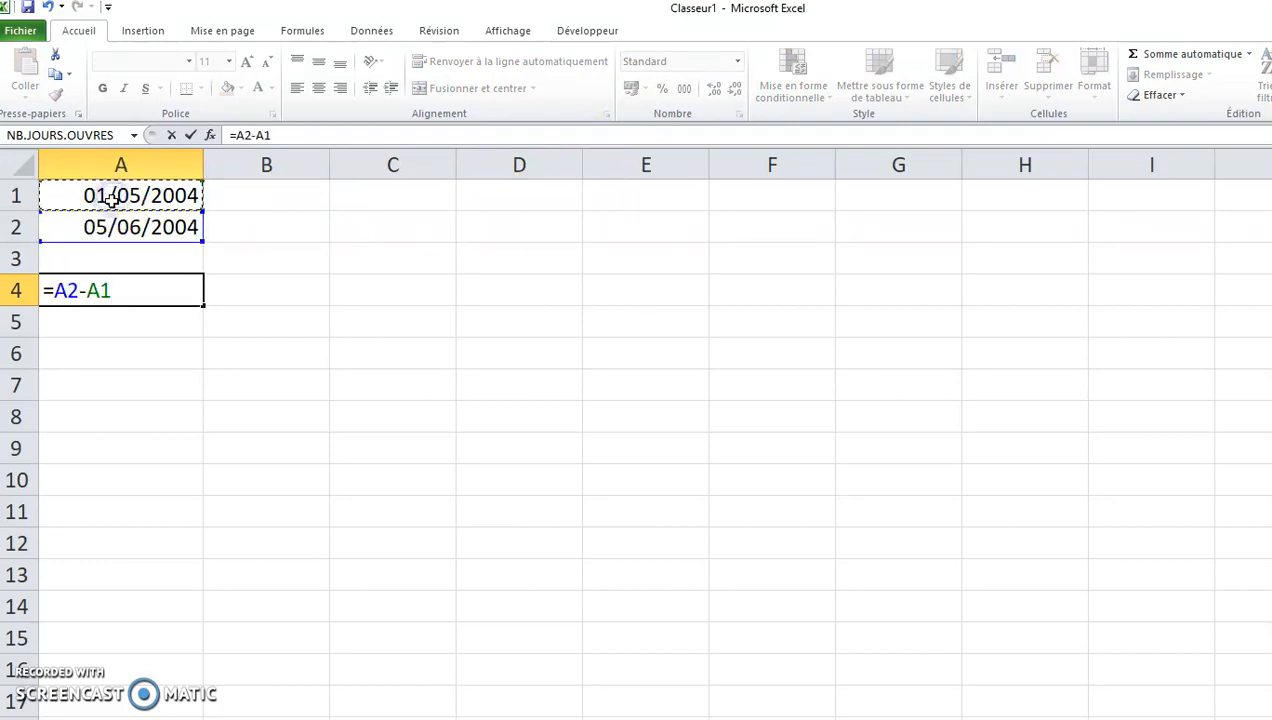
key(Return)
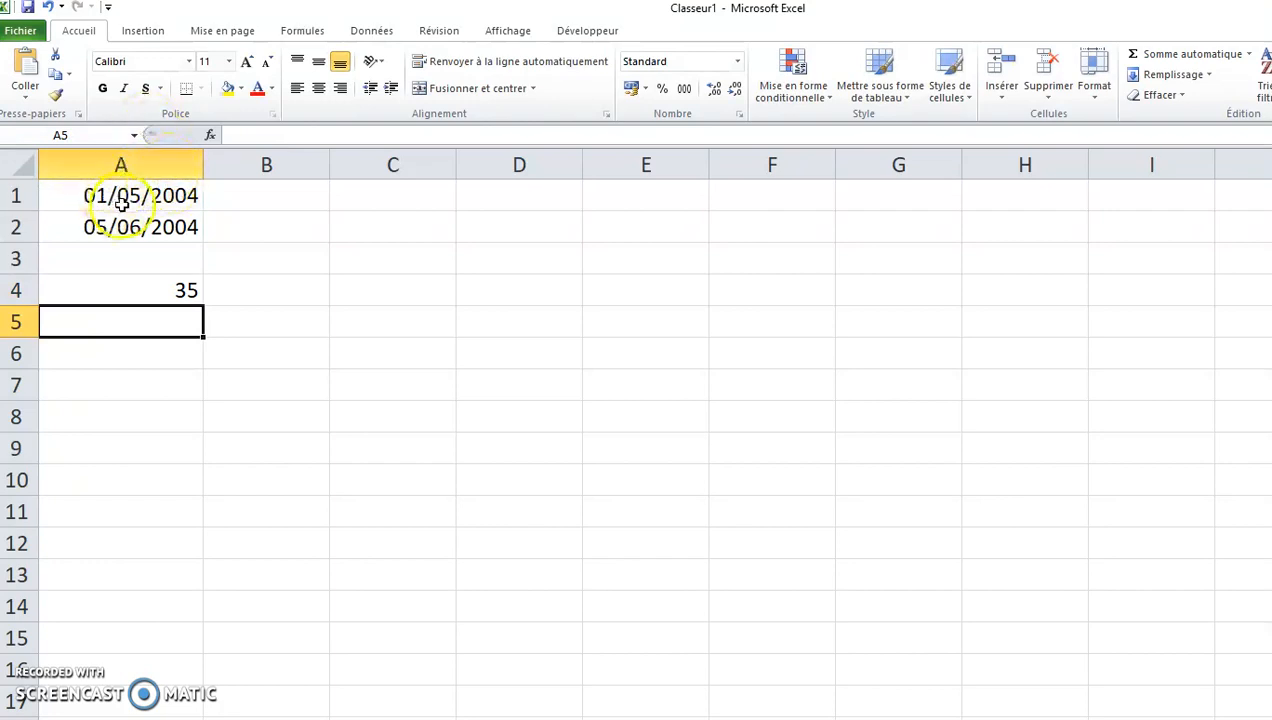
Set the number format of the dates in A1 and A2 to Standard, one cell after the other.
click(122, 197)
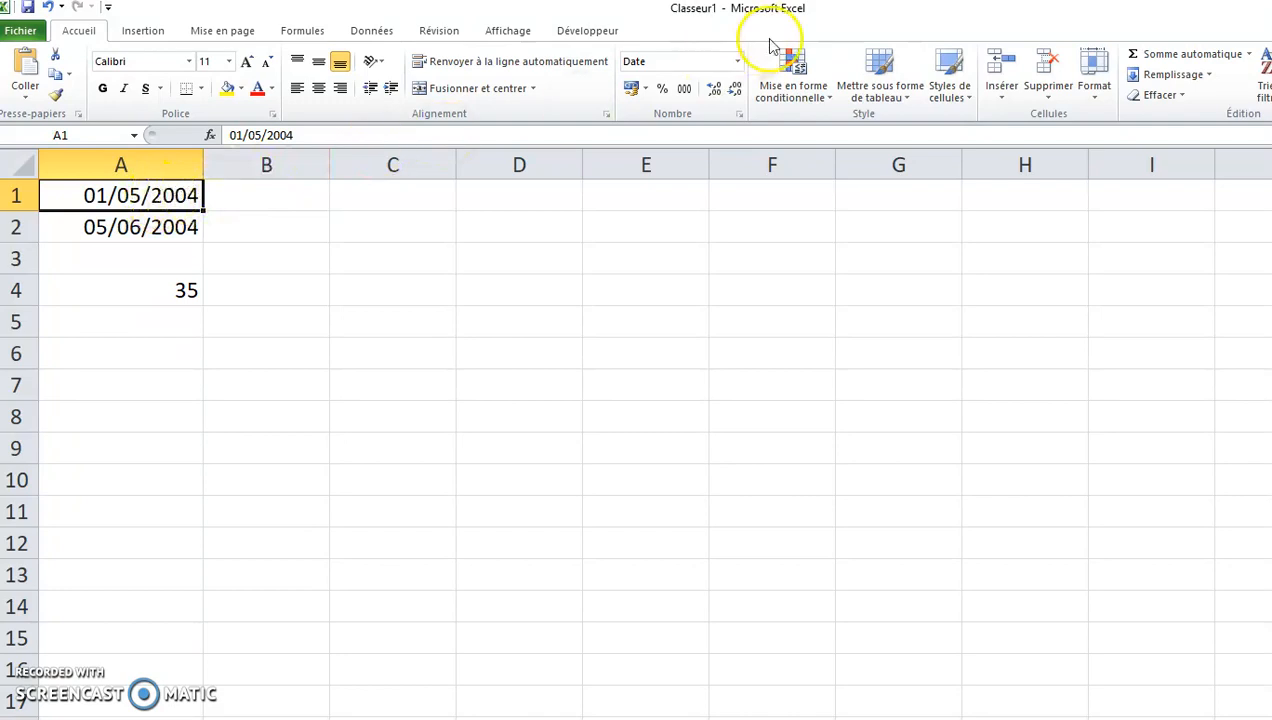
click(737, 61)
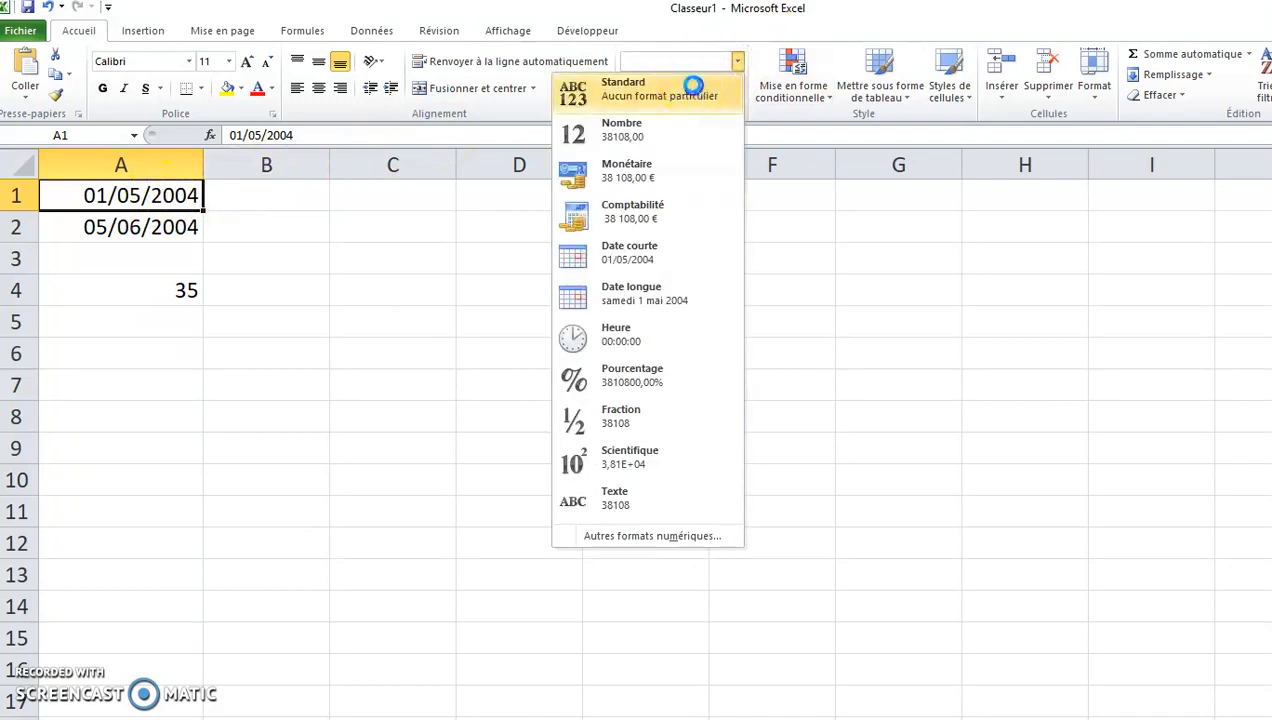
click(693, 88)
click(150, 228)
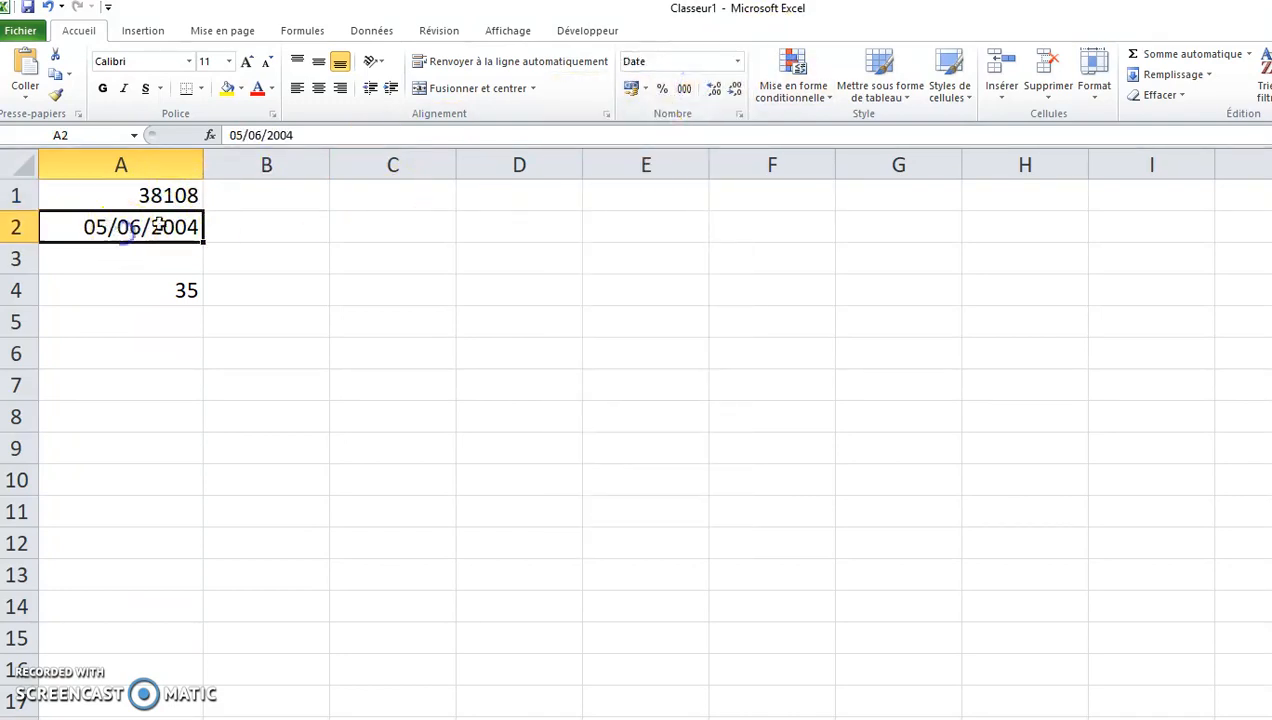
click(737, 61)
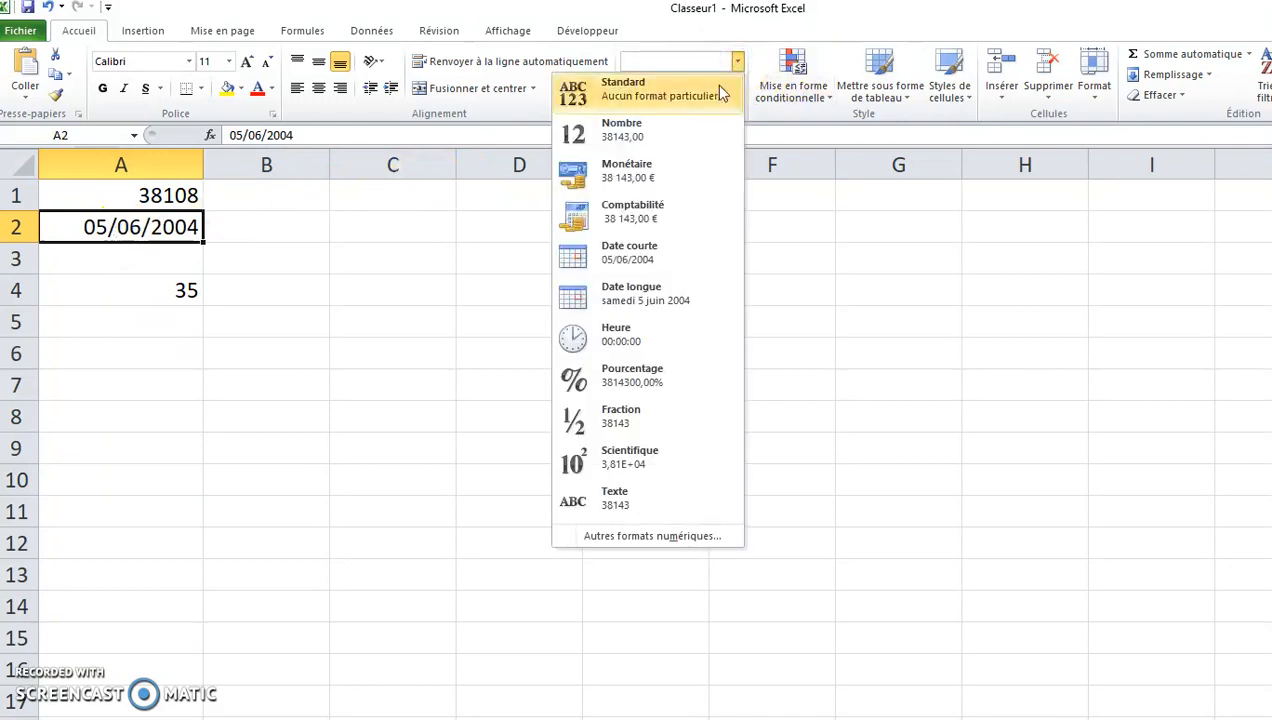
click(721, 93)
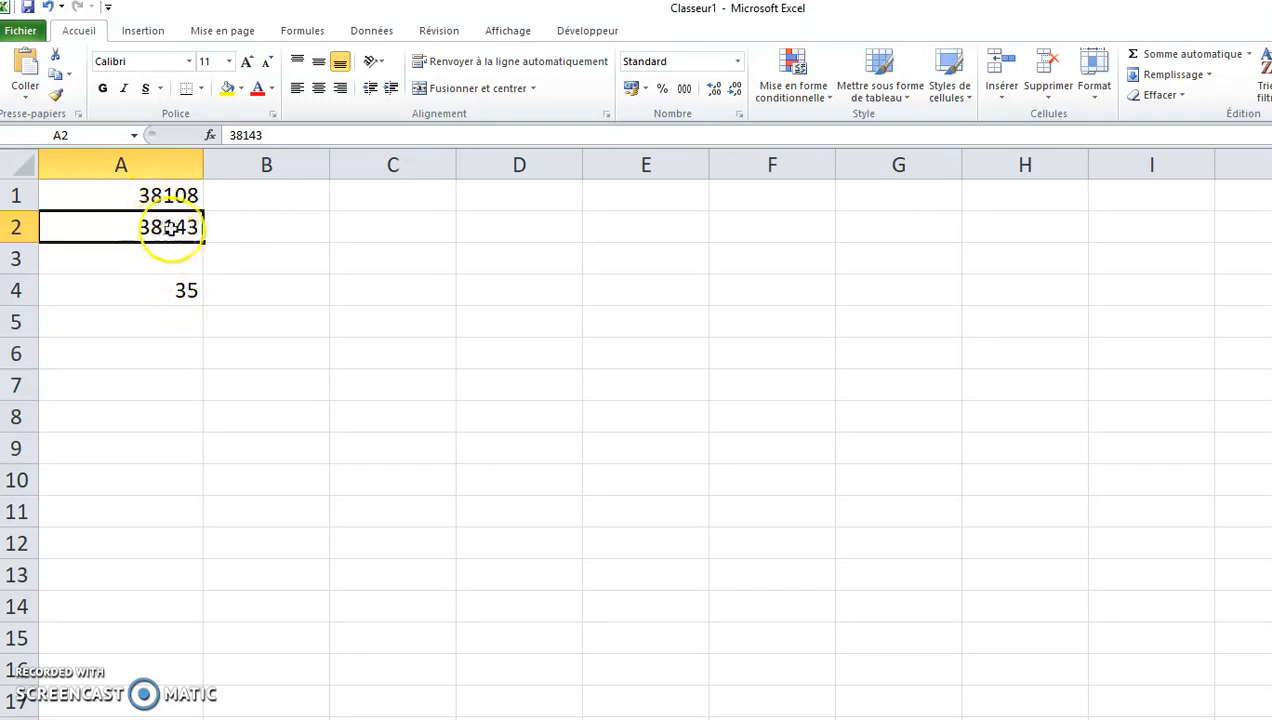
Apply the Date courte format to cells A1 and A2 together and check the formula in A4.
drag(167, 196, 170, 214)
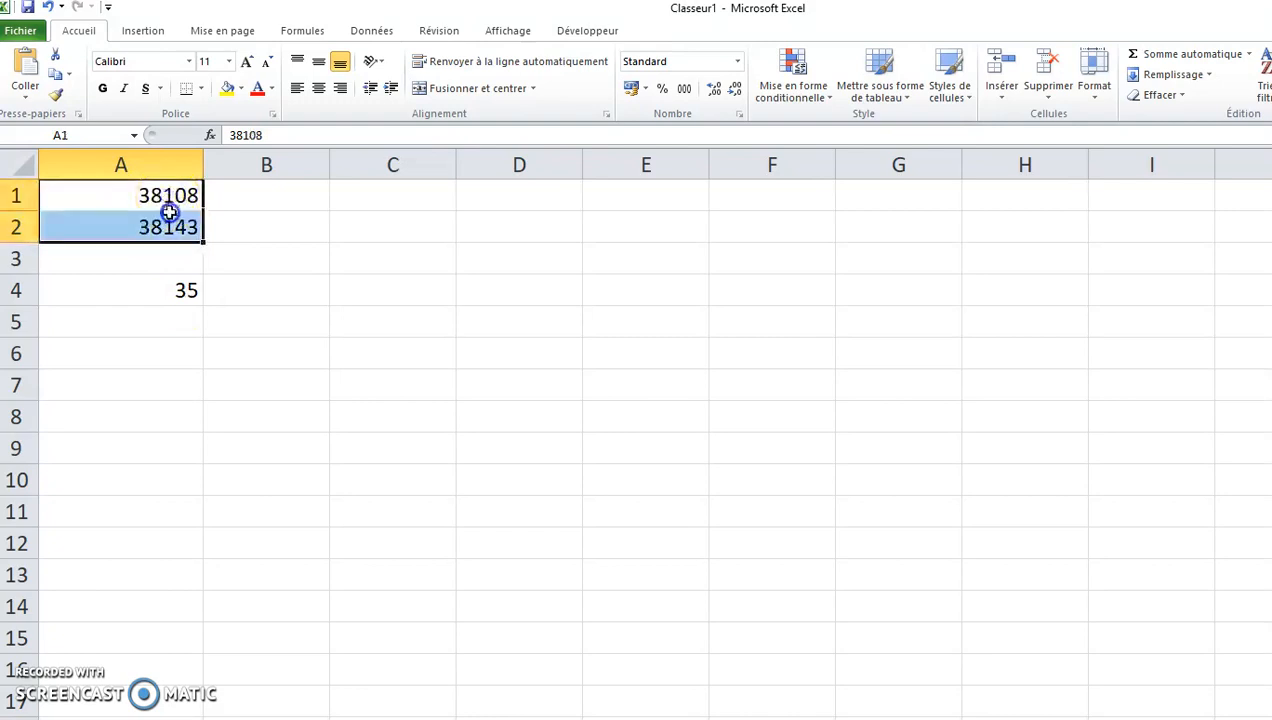
click(738, 62)
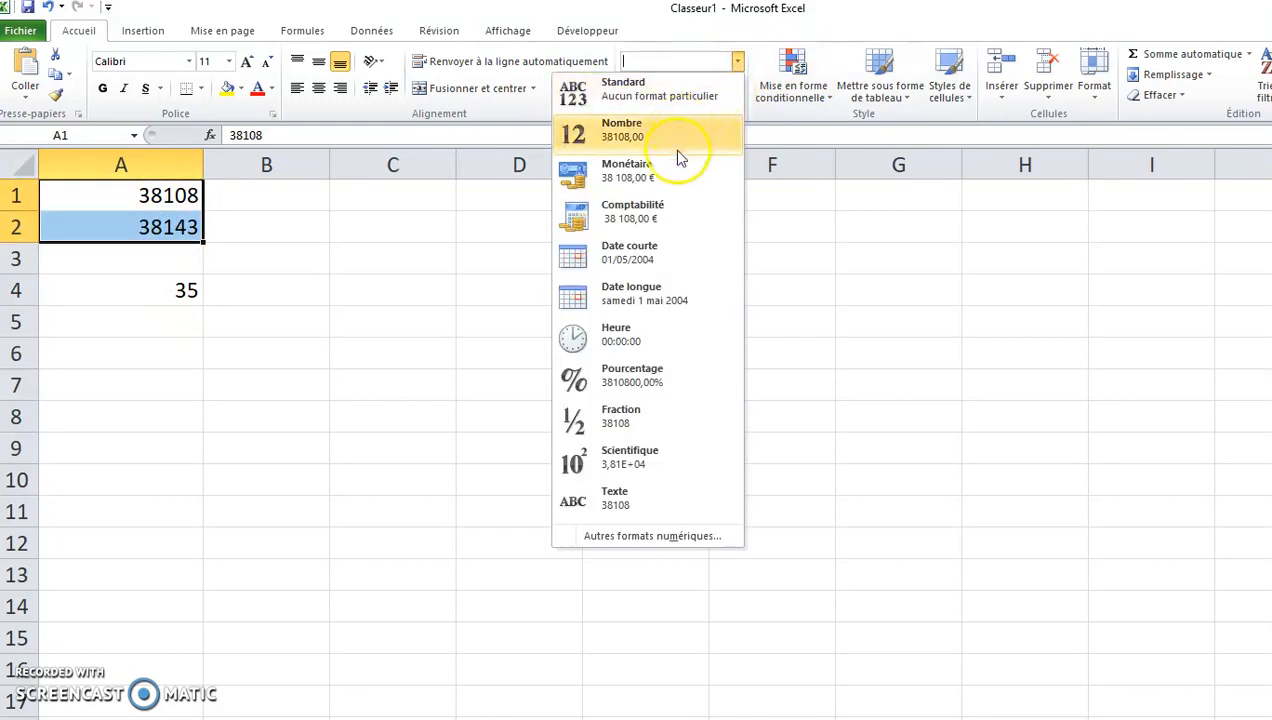
click(673, 256)
click(168, 291)
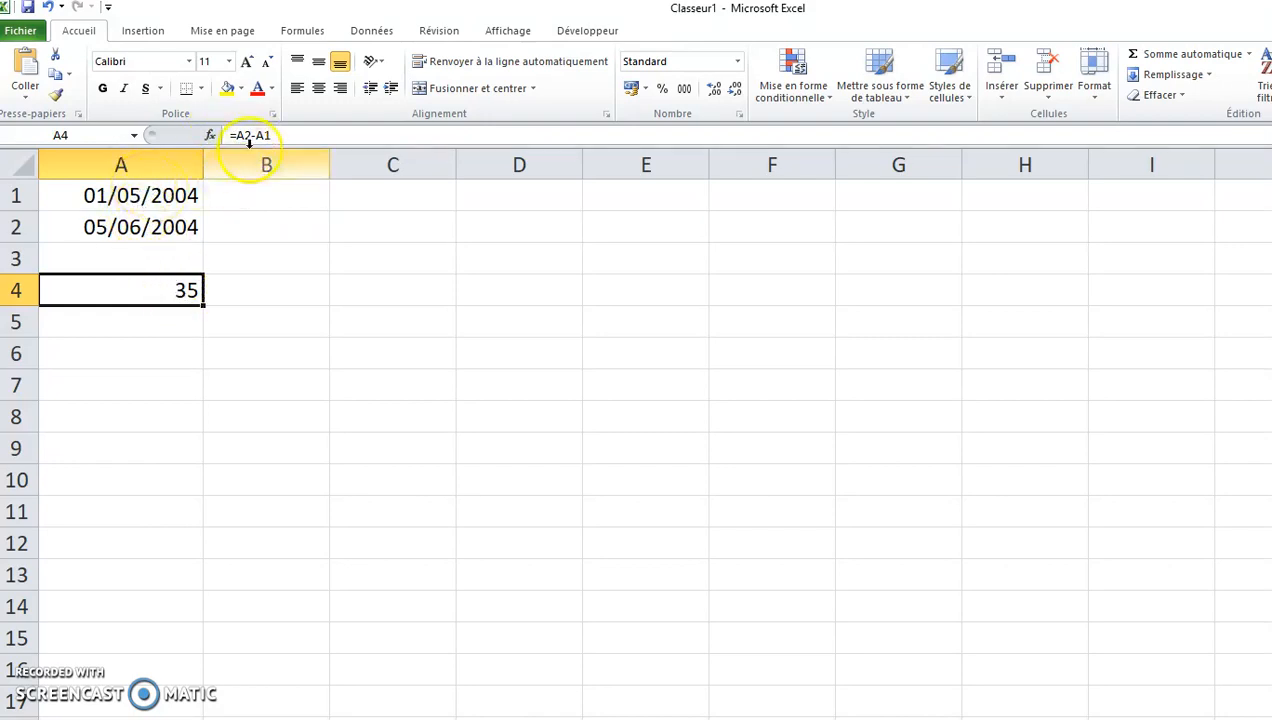
Insert the MOIS function from the Date & Heure category in cell A5, with A2 as its Numéro_de_série argument.
click(186, 320)
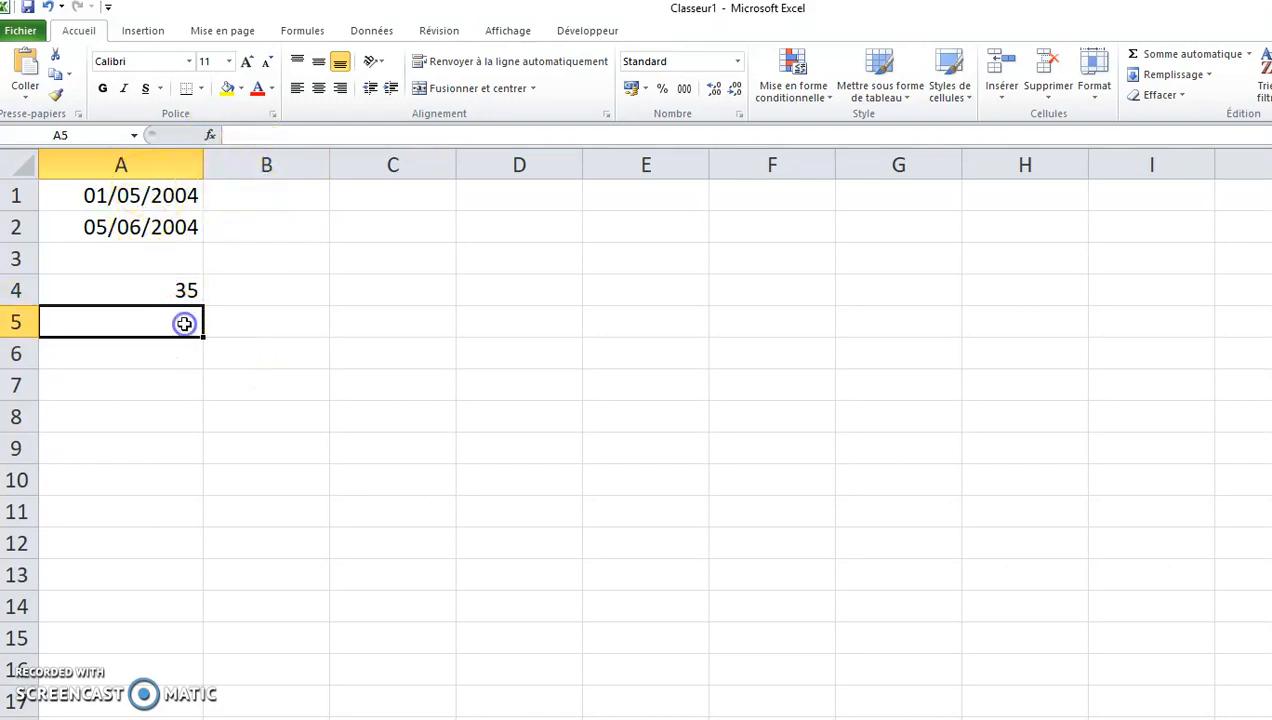
click(211, 135)
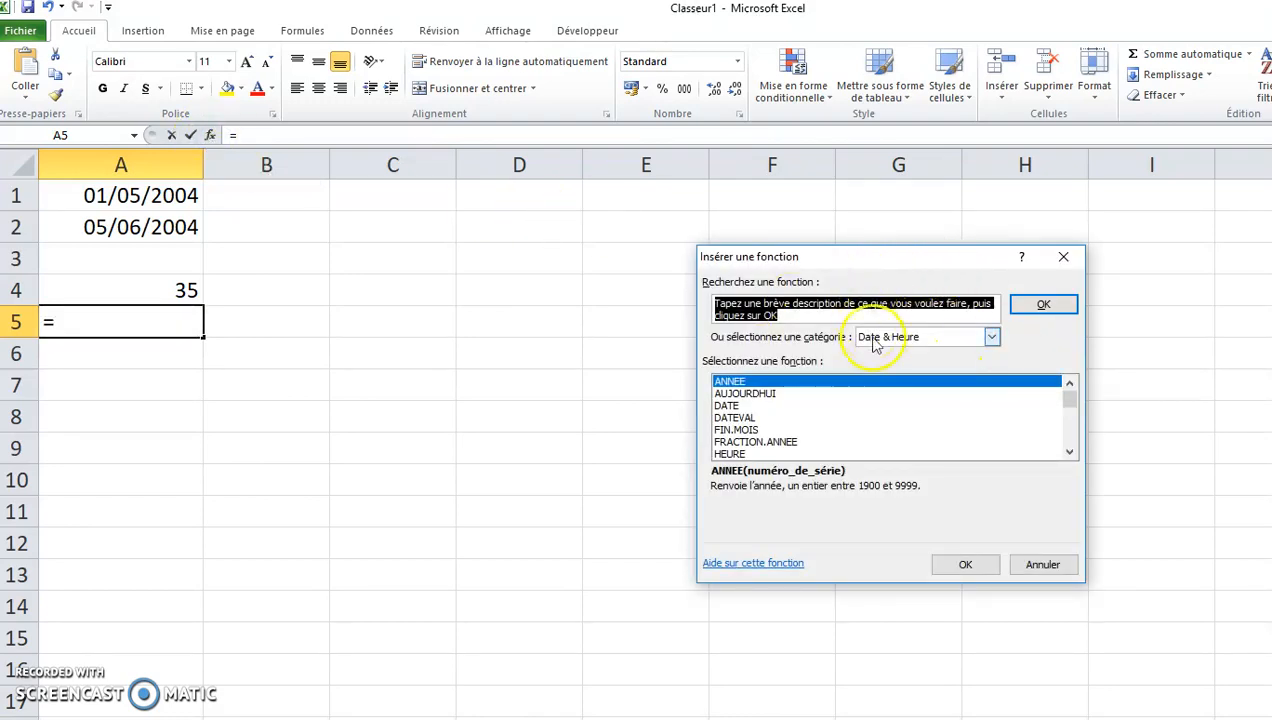
click(884, 340)
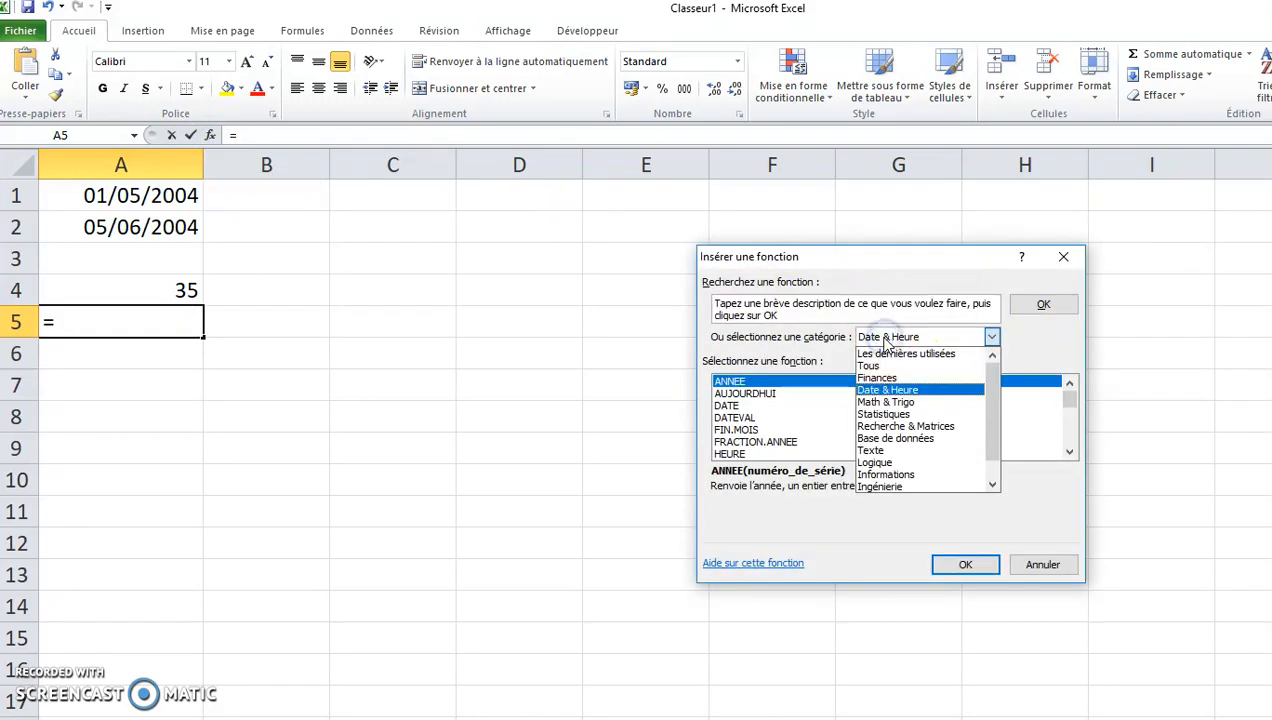
click(886, 336)
scroll(882, 388, down, 1)
scroll(874, 403, down, 1)
click(730, 453)
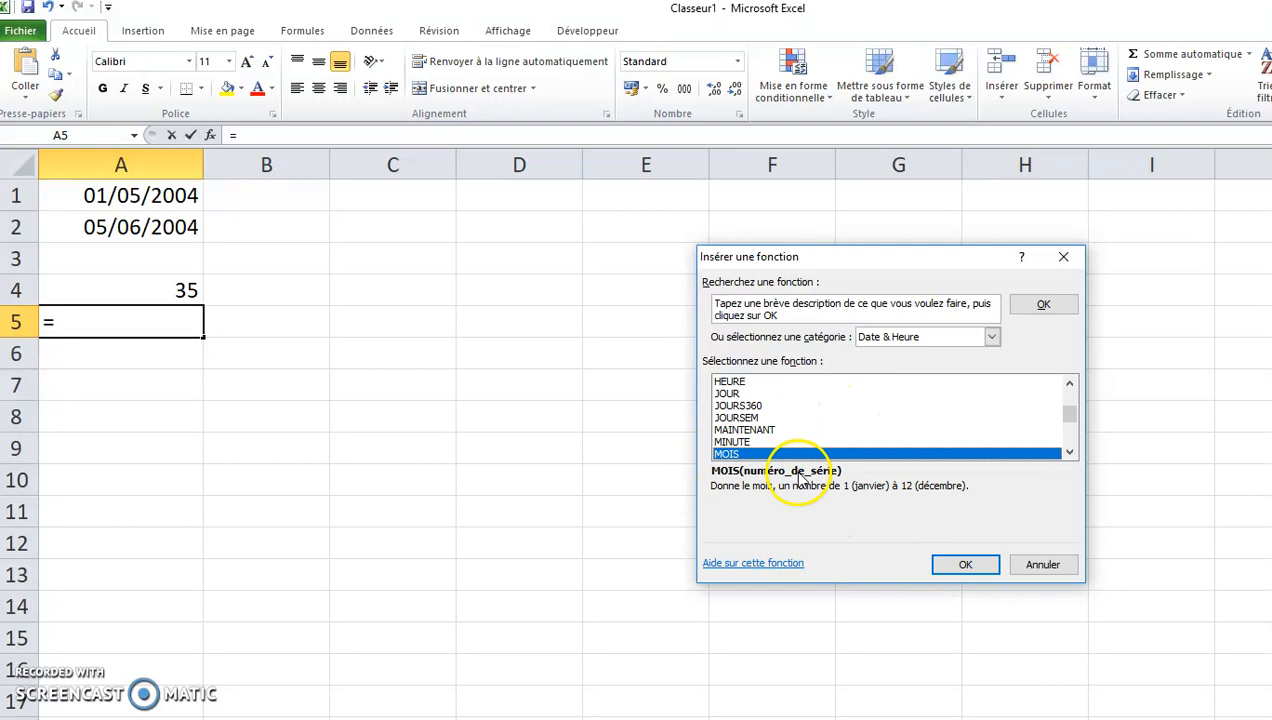
drag(813, 266, 476, 194)
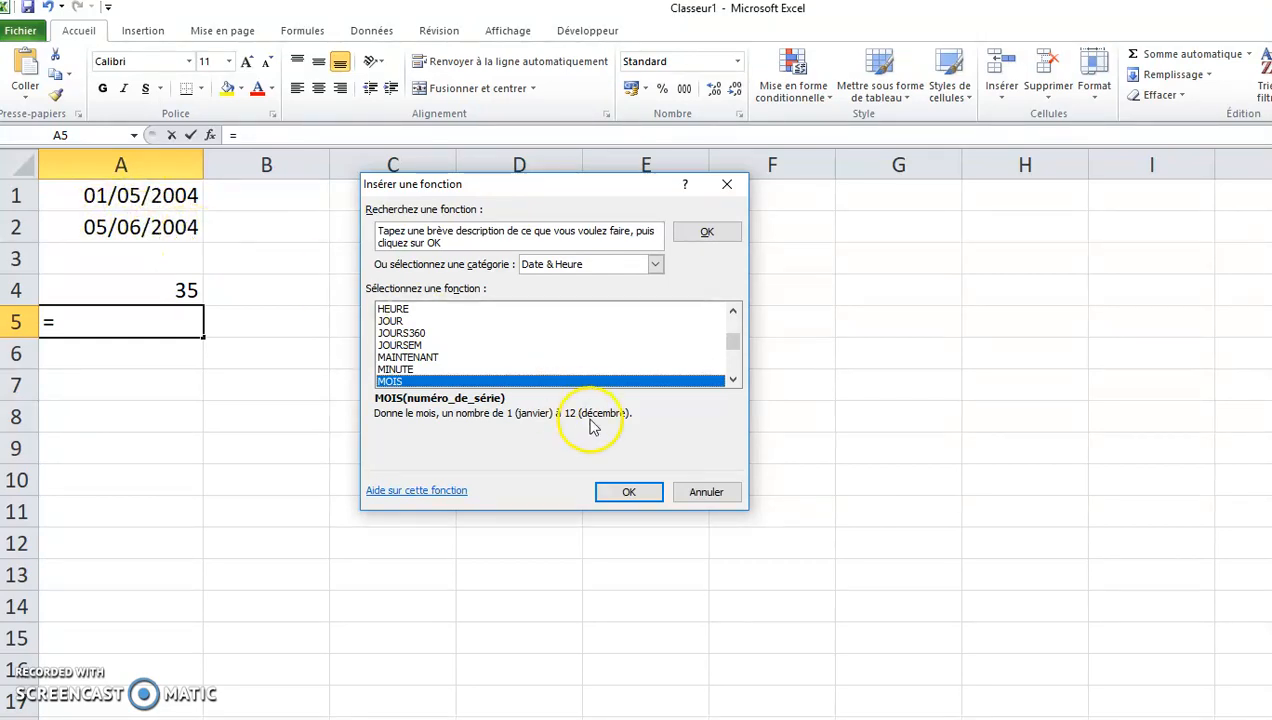
click(632, 492)
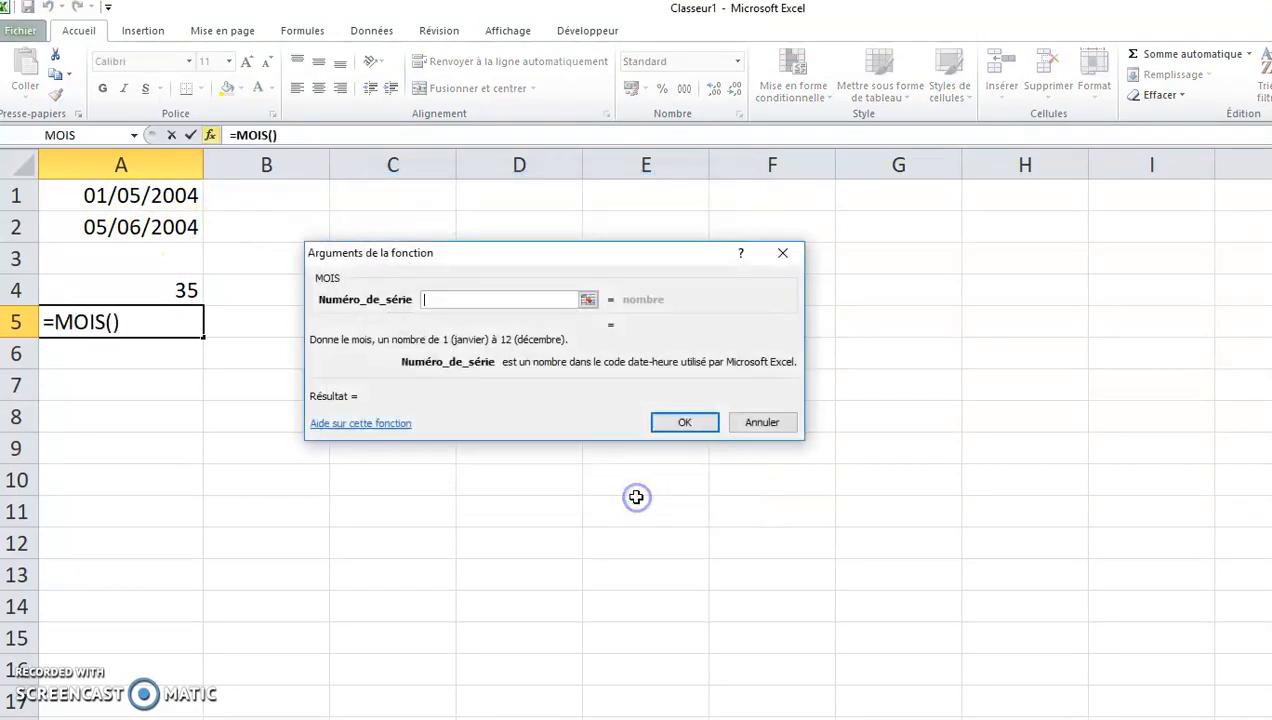
click(163, 228)
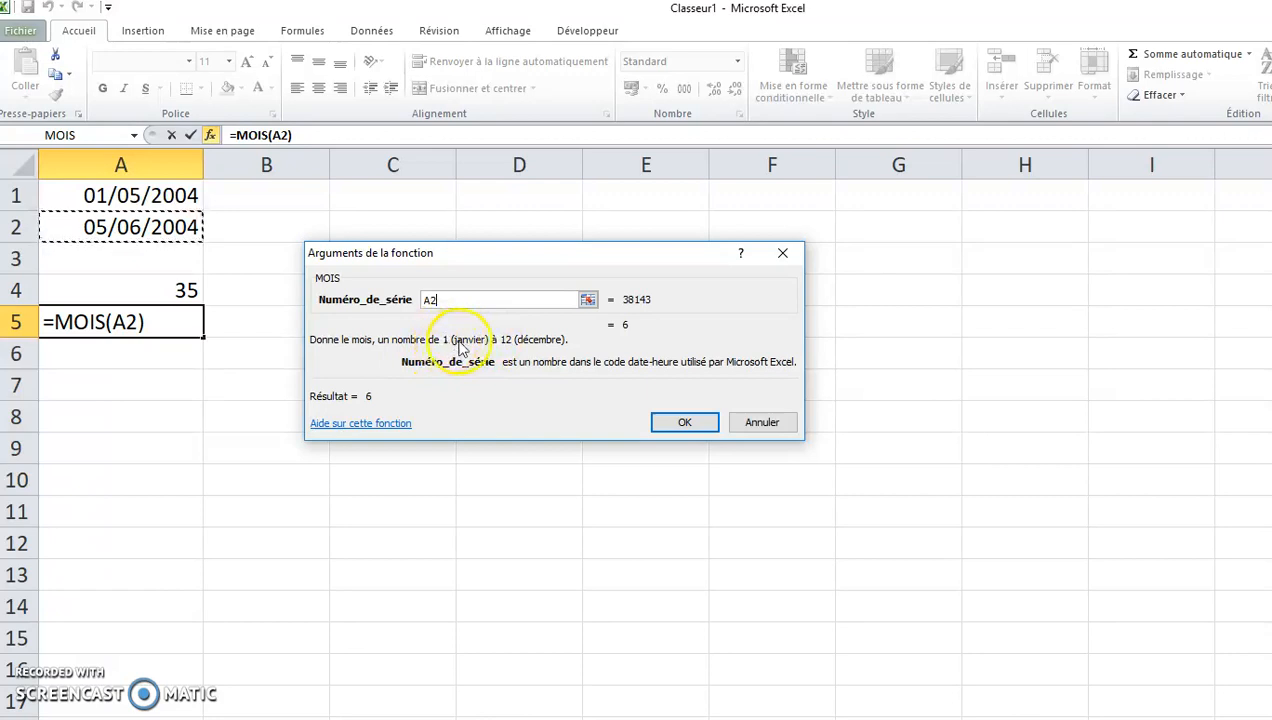
click(673, 421)
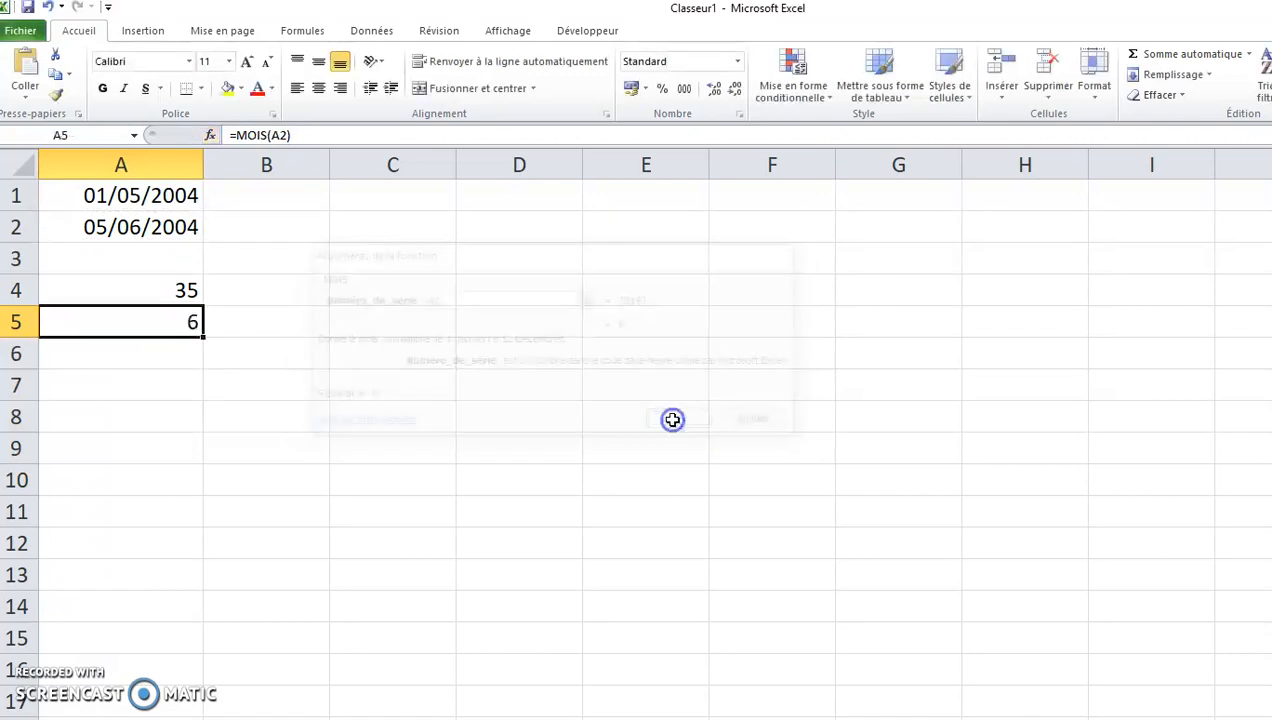
click(164, 345)
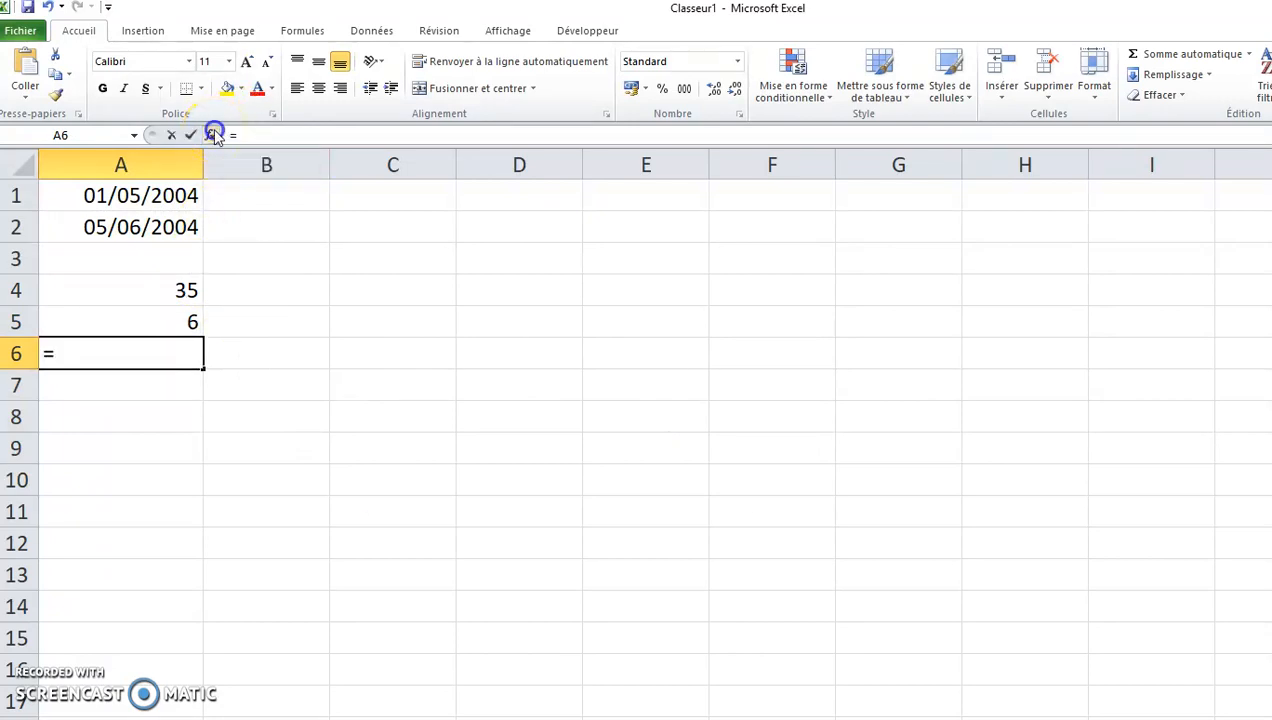
click(213, 135)
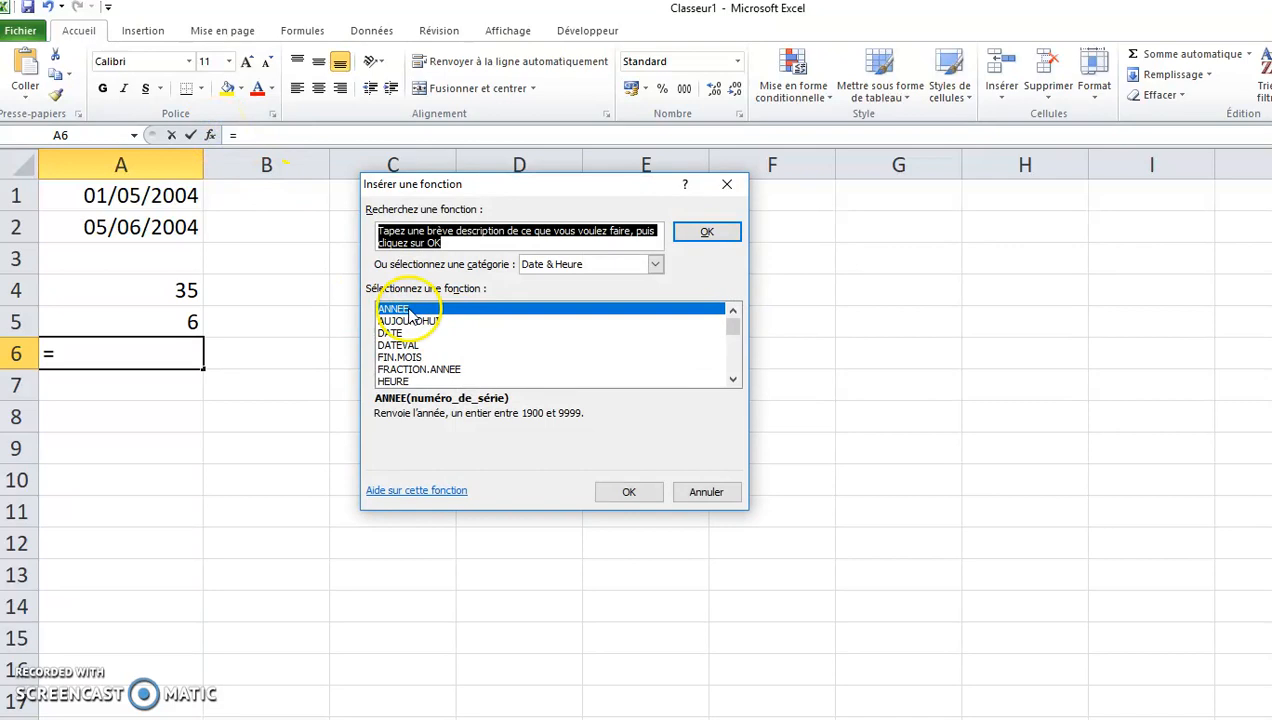
click(706, 490)
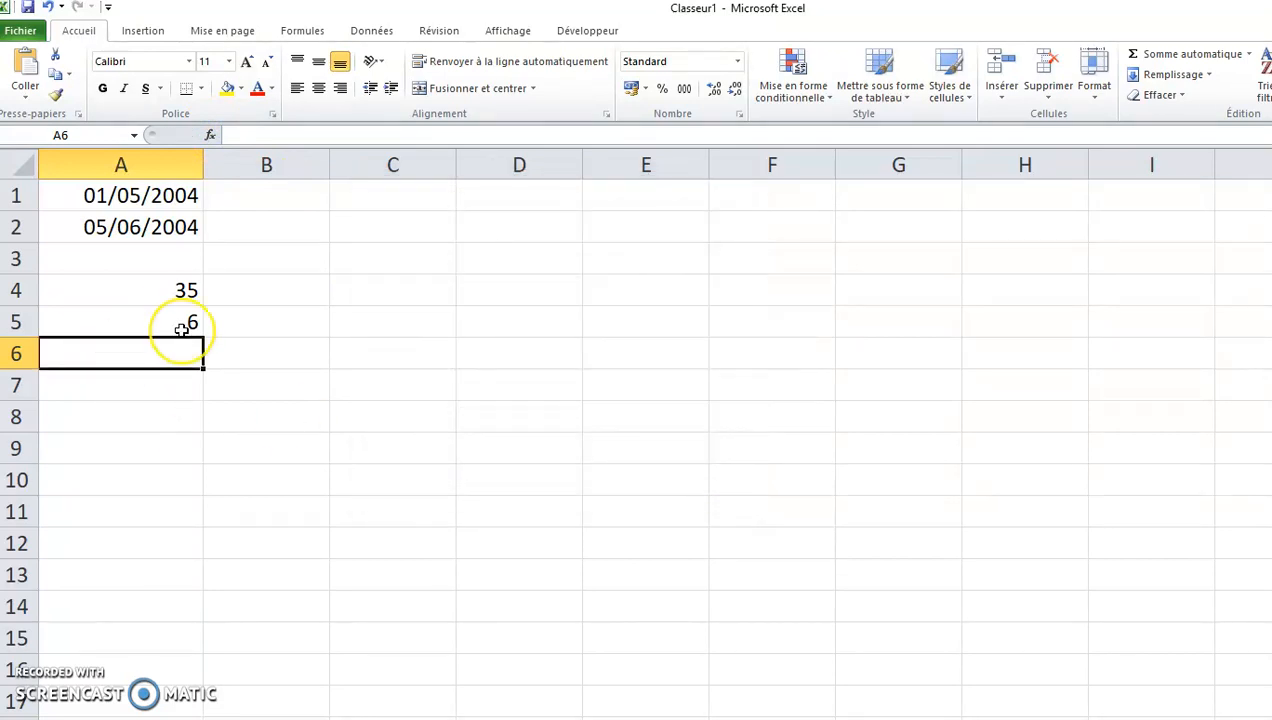
Extract the year of the date in A2 with the formula =annee(A2) in cell A6.
text(=annee()
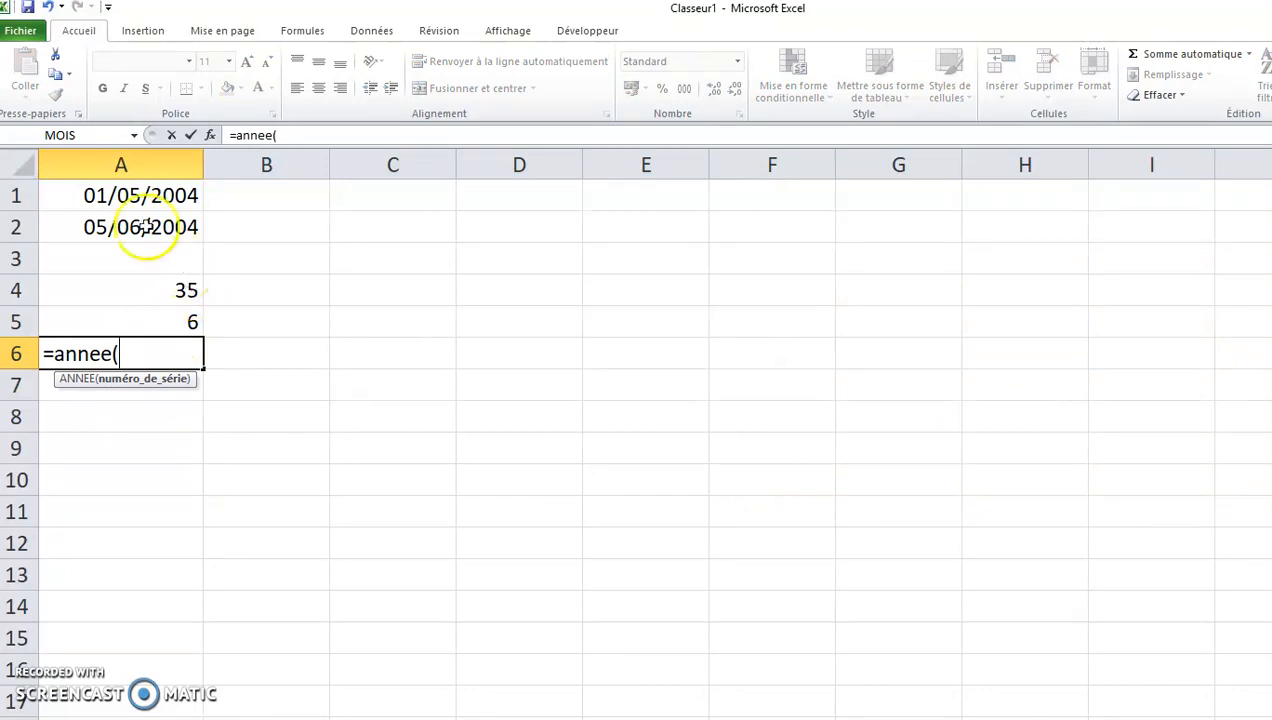
click(100, 222)
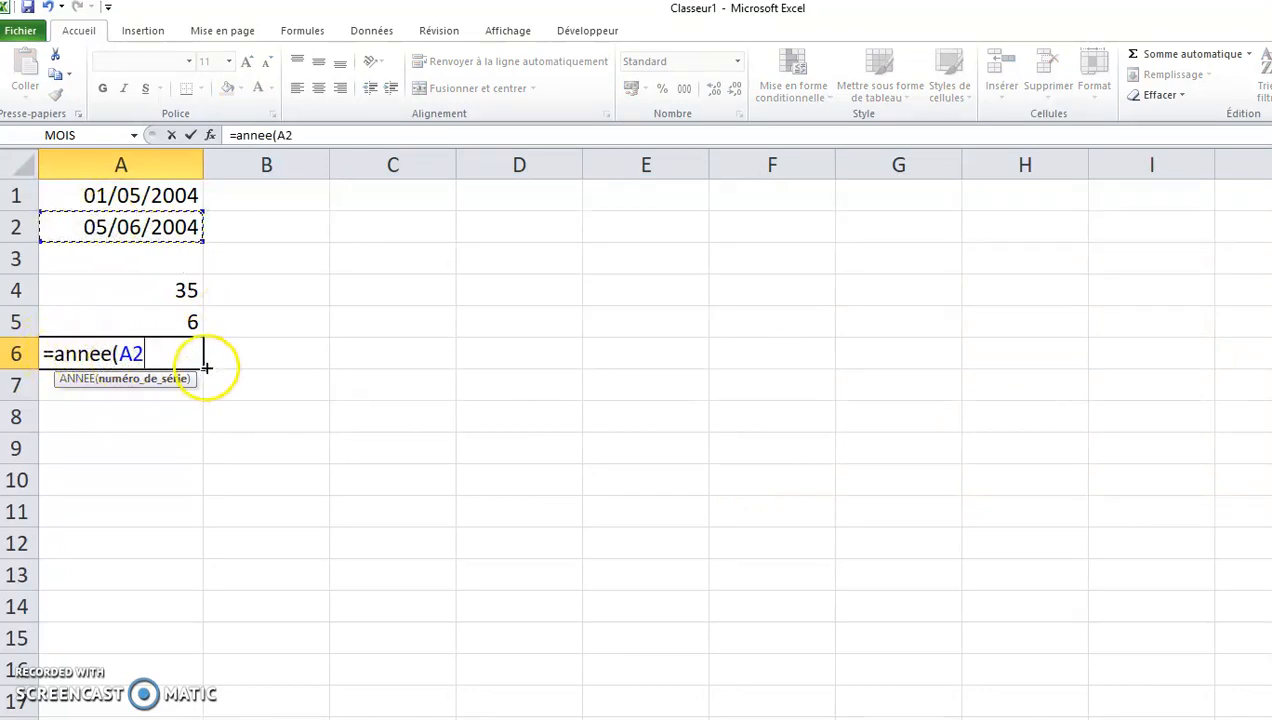
text())
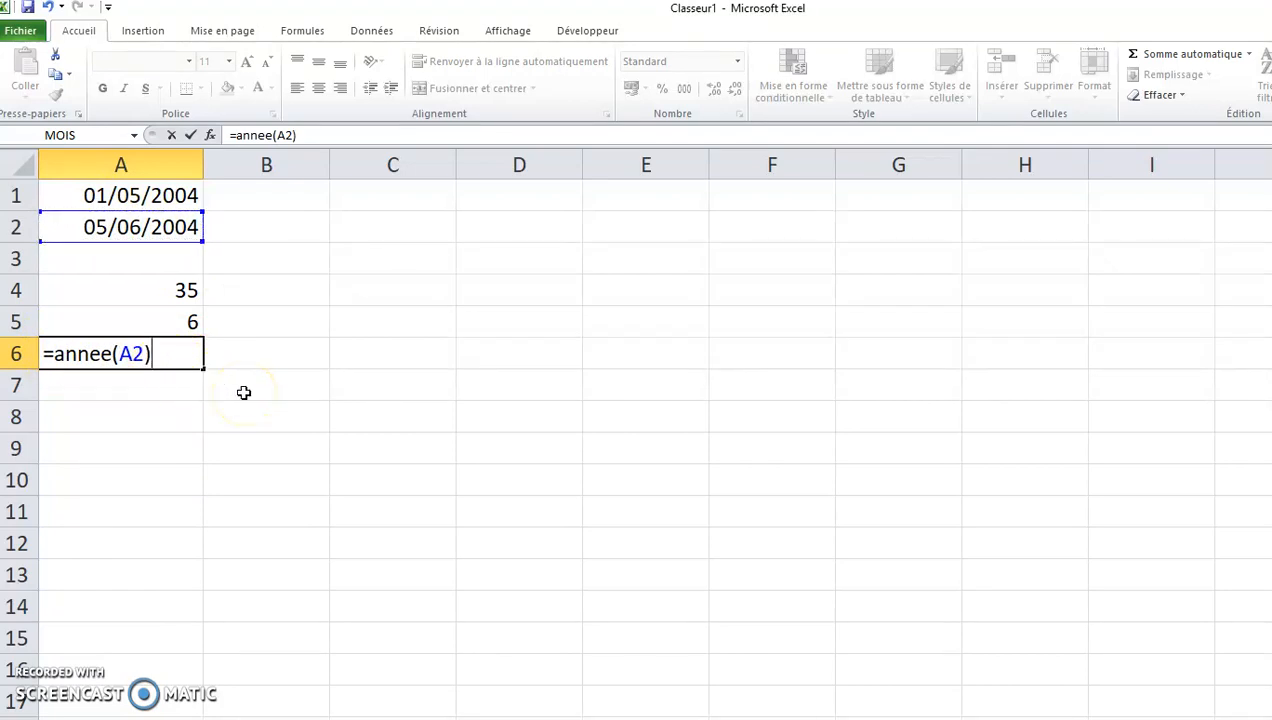
key(Return)
Change the year of the date in cell A2 to 2015.
key(Up)
key(Up)
key(Up)
key(Up)
key(Up)
key(Up)
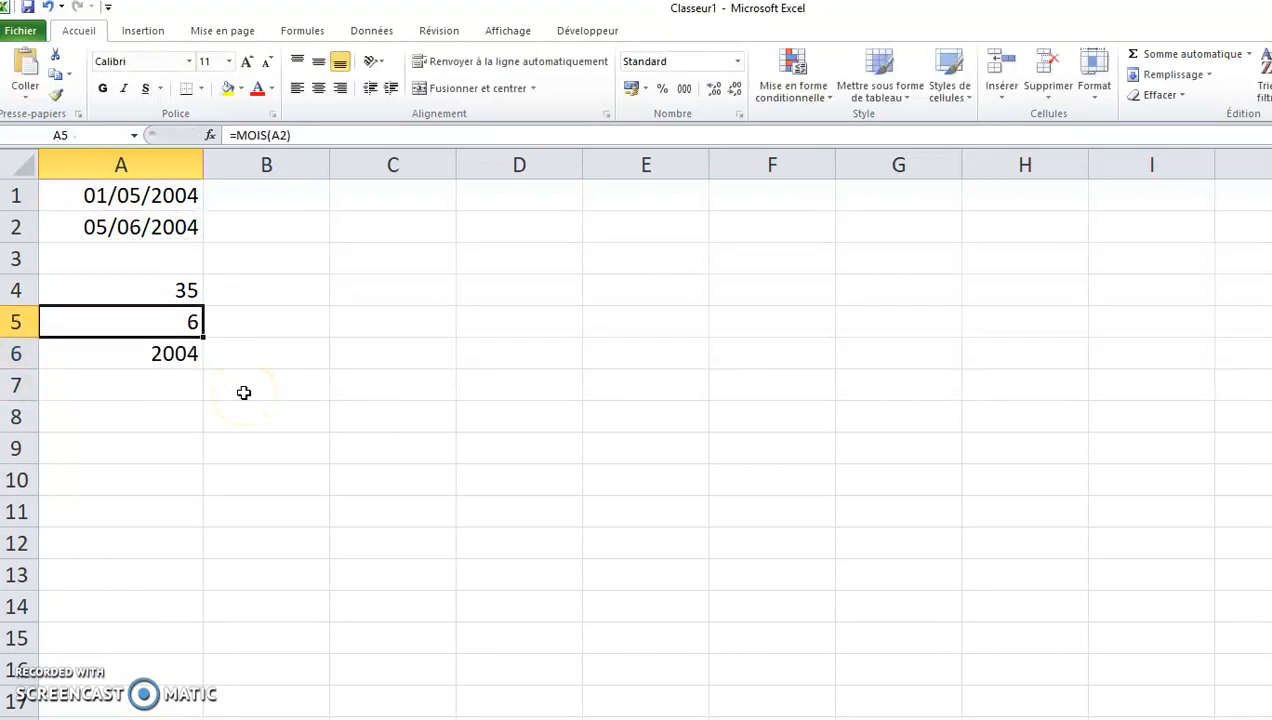
key(Down)
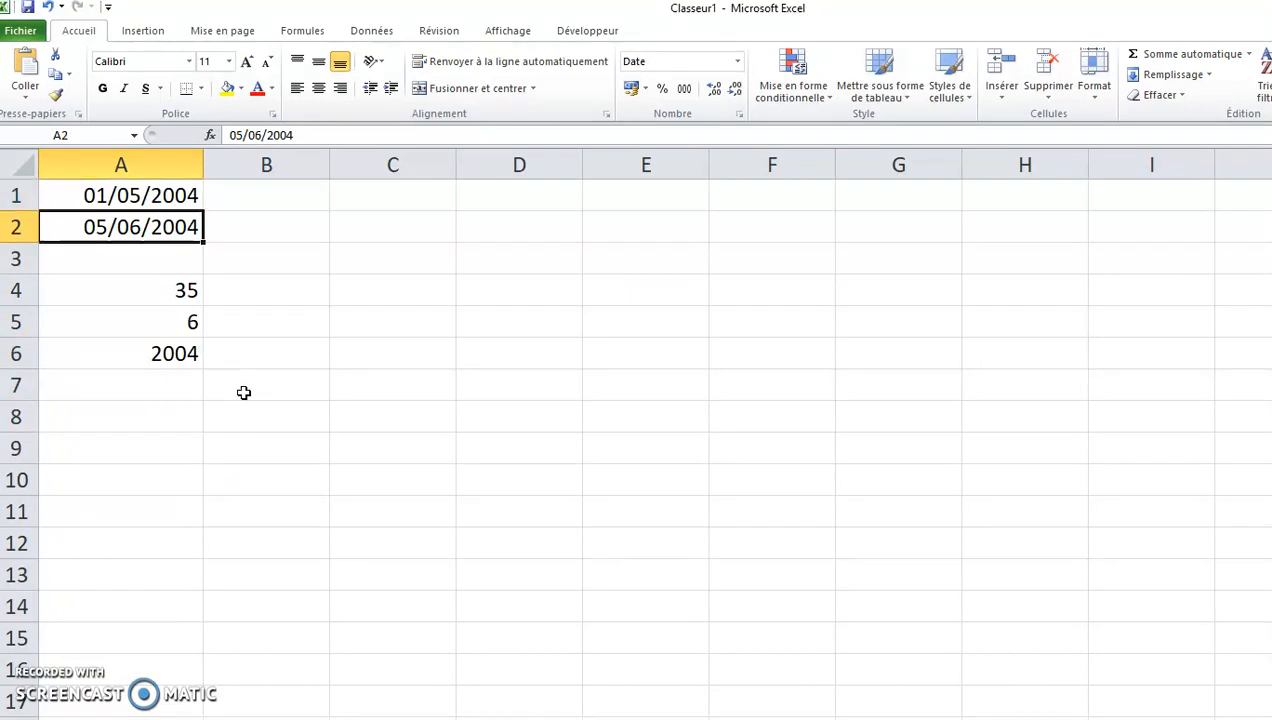
key(F2)
key(BackSpace)
key(BackSpace)
text(15)
key(Return)
Replace the formula in cell A6 with =annee(A2)-annee(A1) and widen column A slightly.
key(Down)
key(Down)
key(Down)
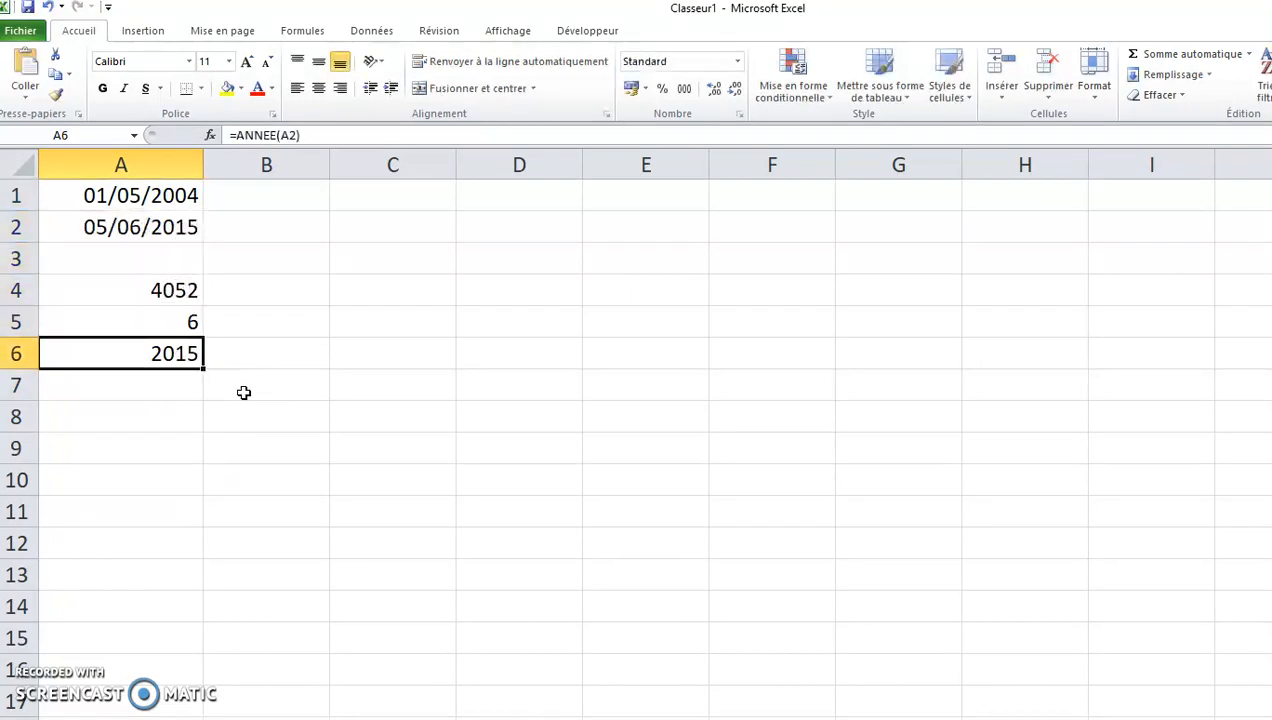
text(=annee)
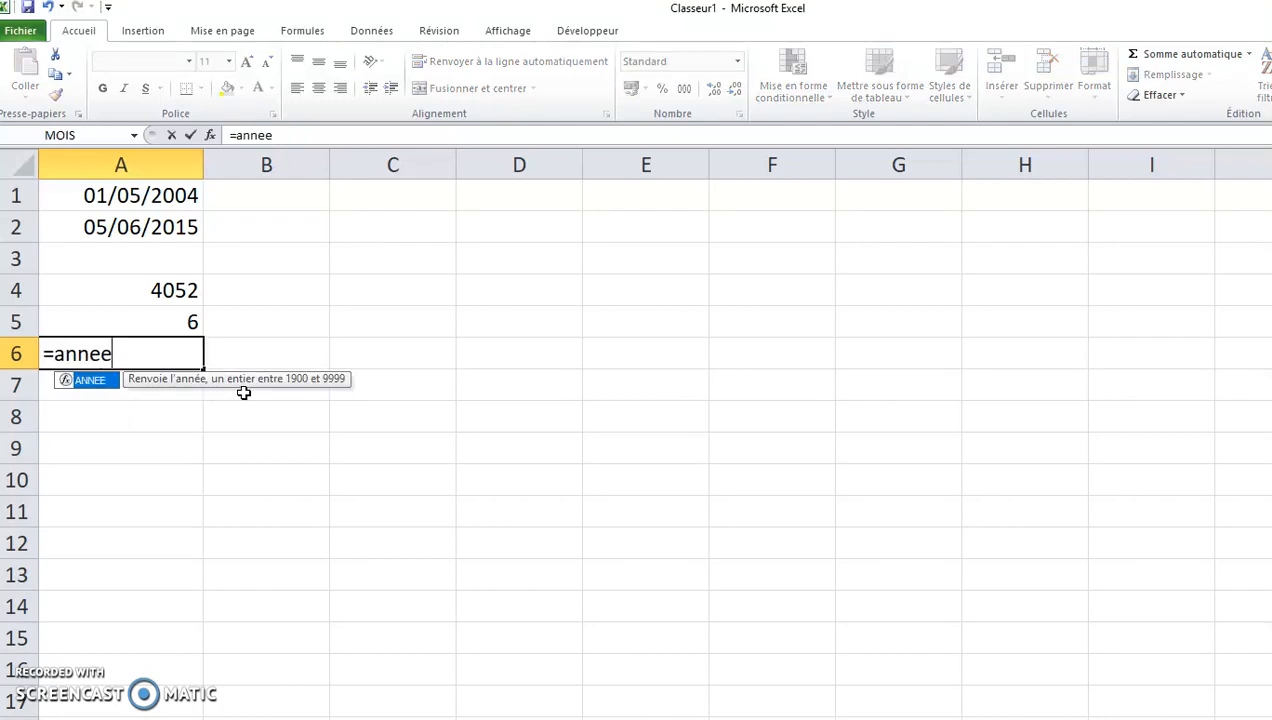
text(()
click(104, 229)
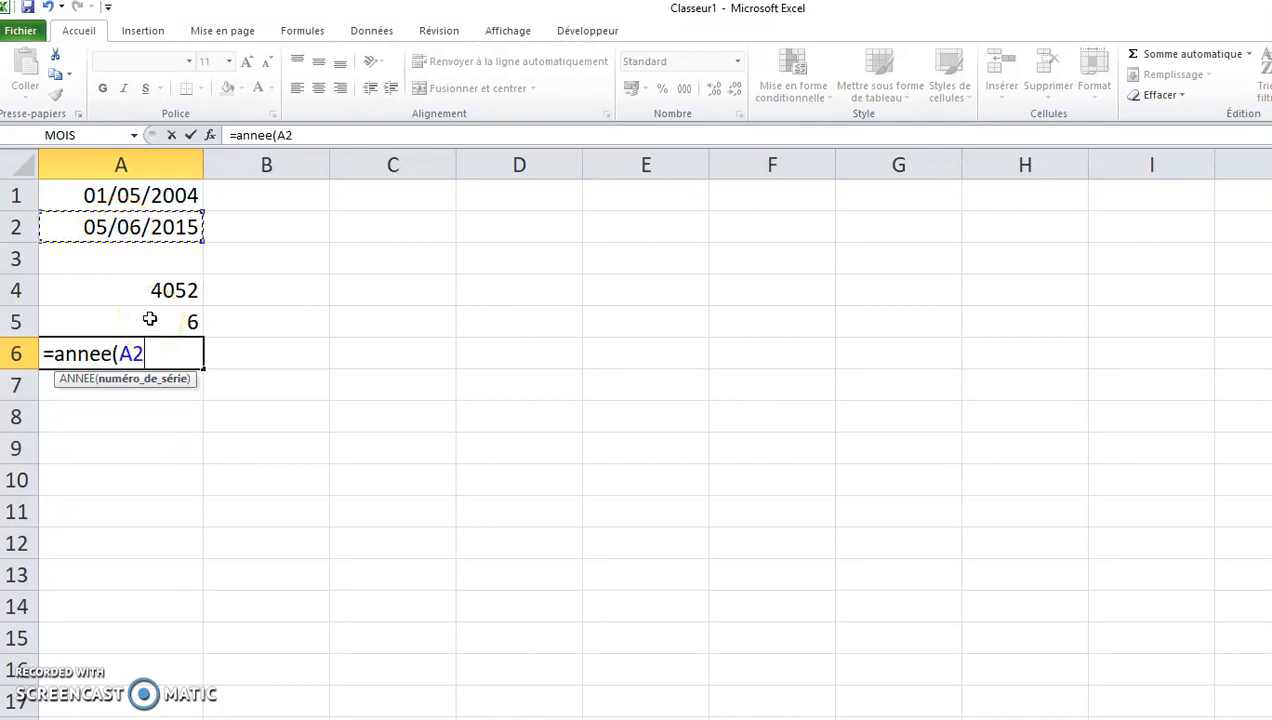
text()-ann)
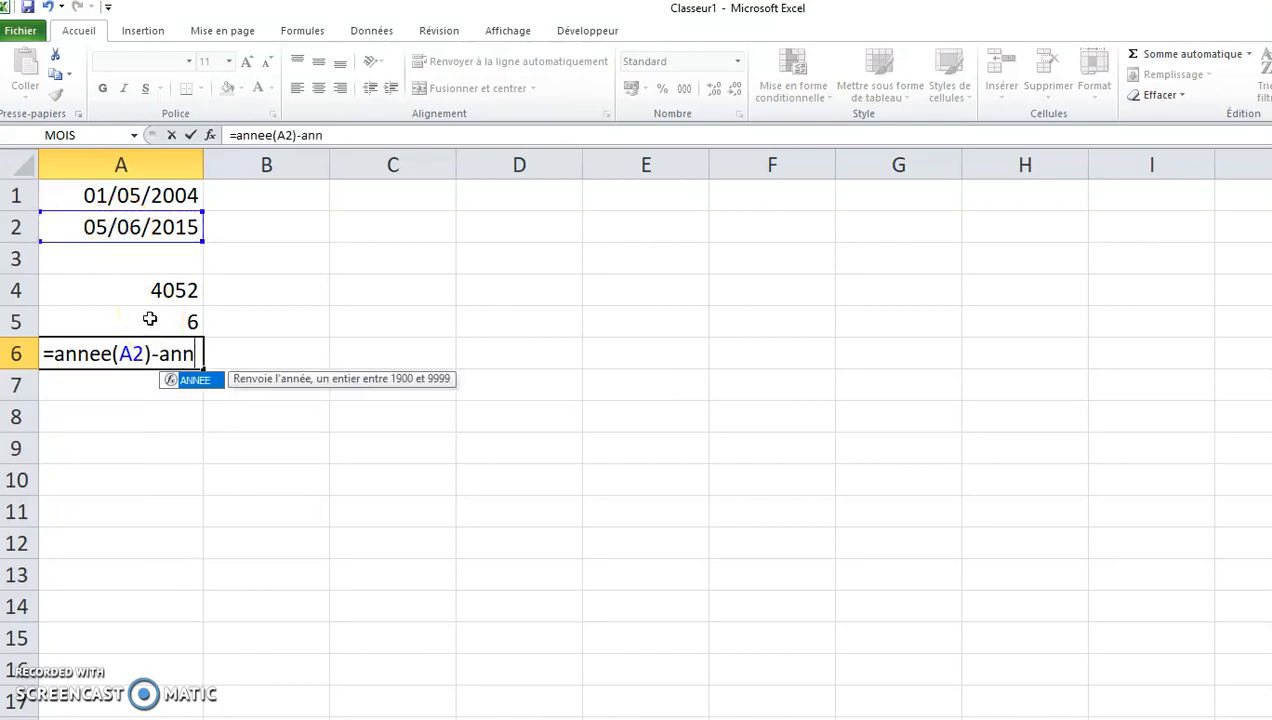
text(ee(a)
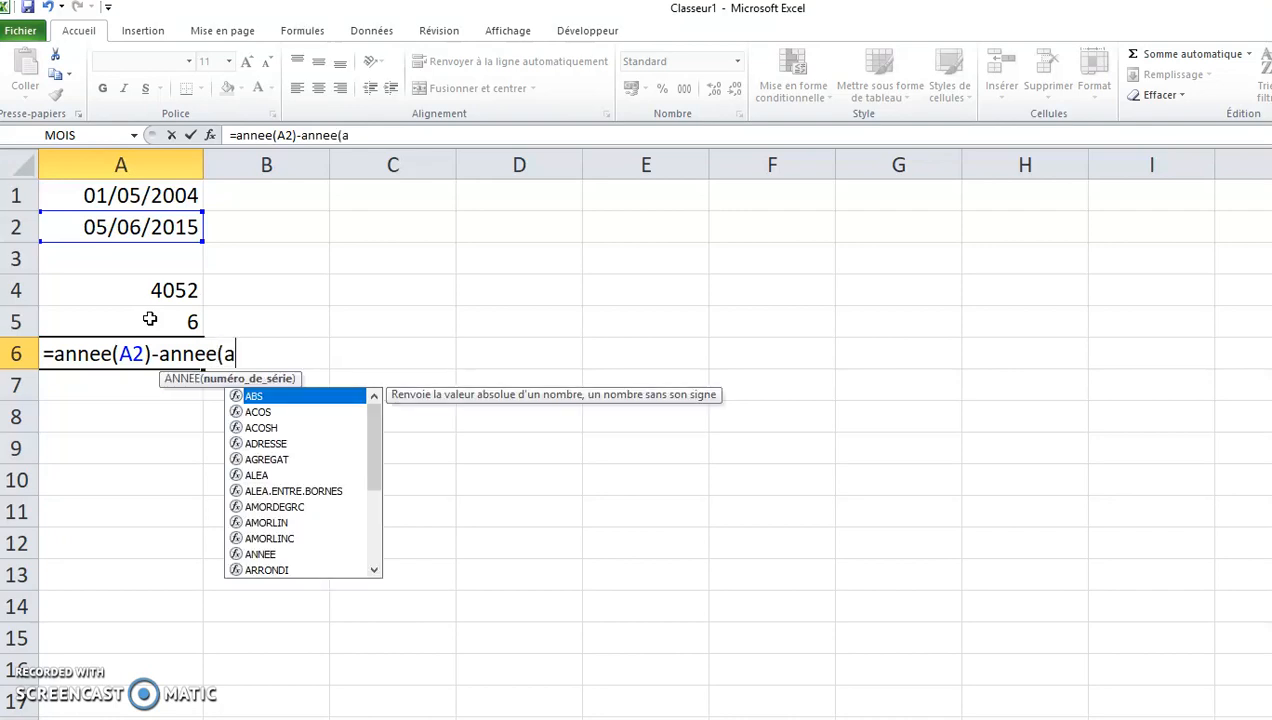
text(1))
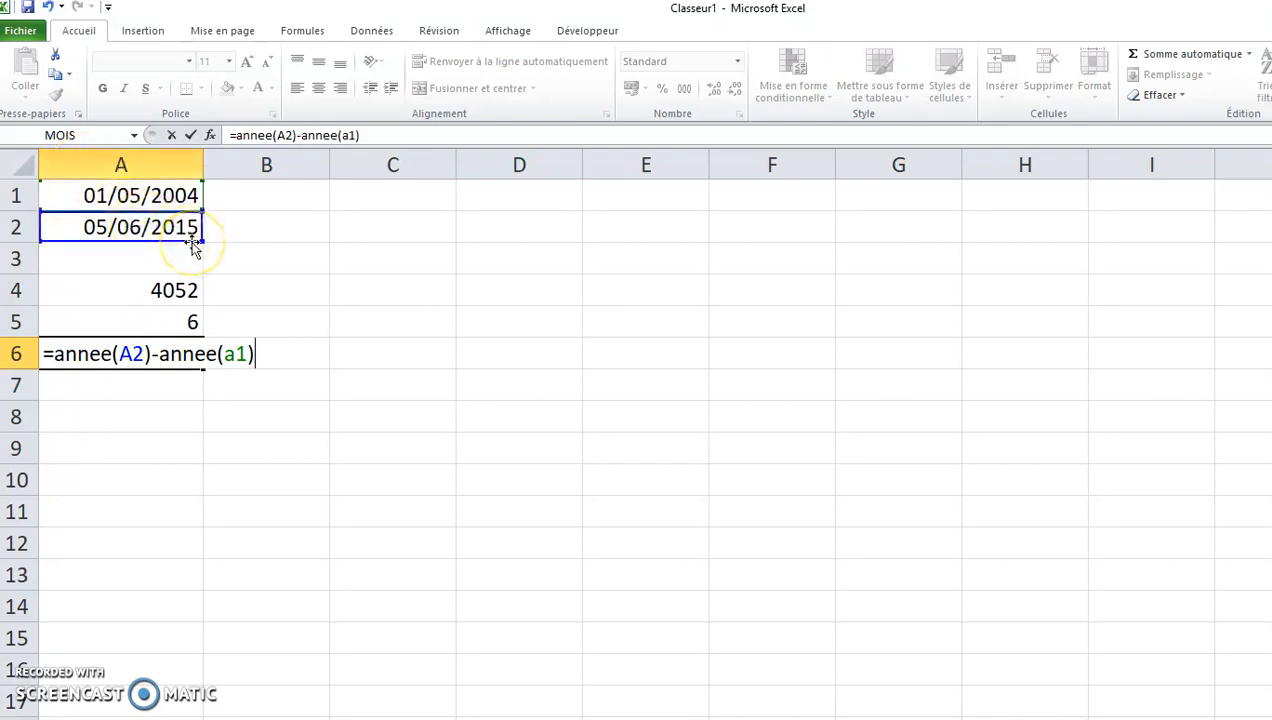
key(Return)
key(Up)
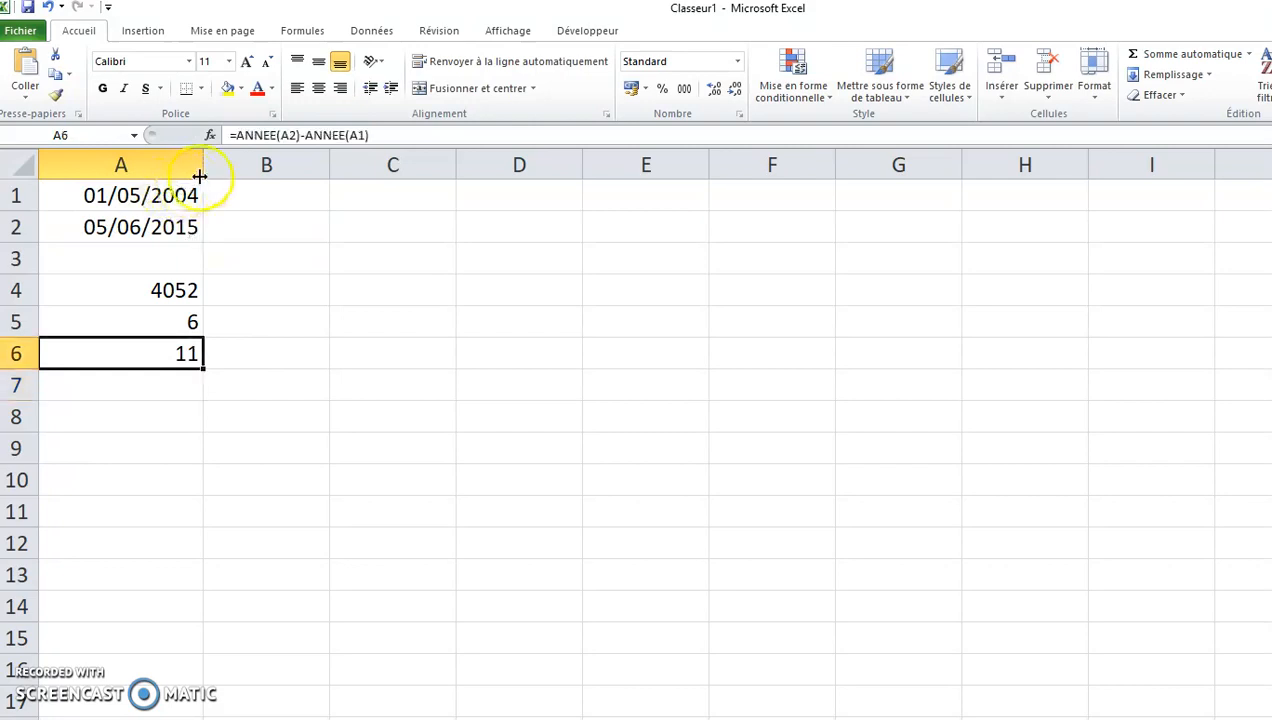
drag(204, 164, 219, 165)
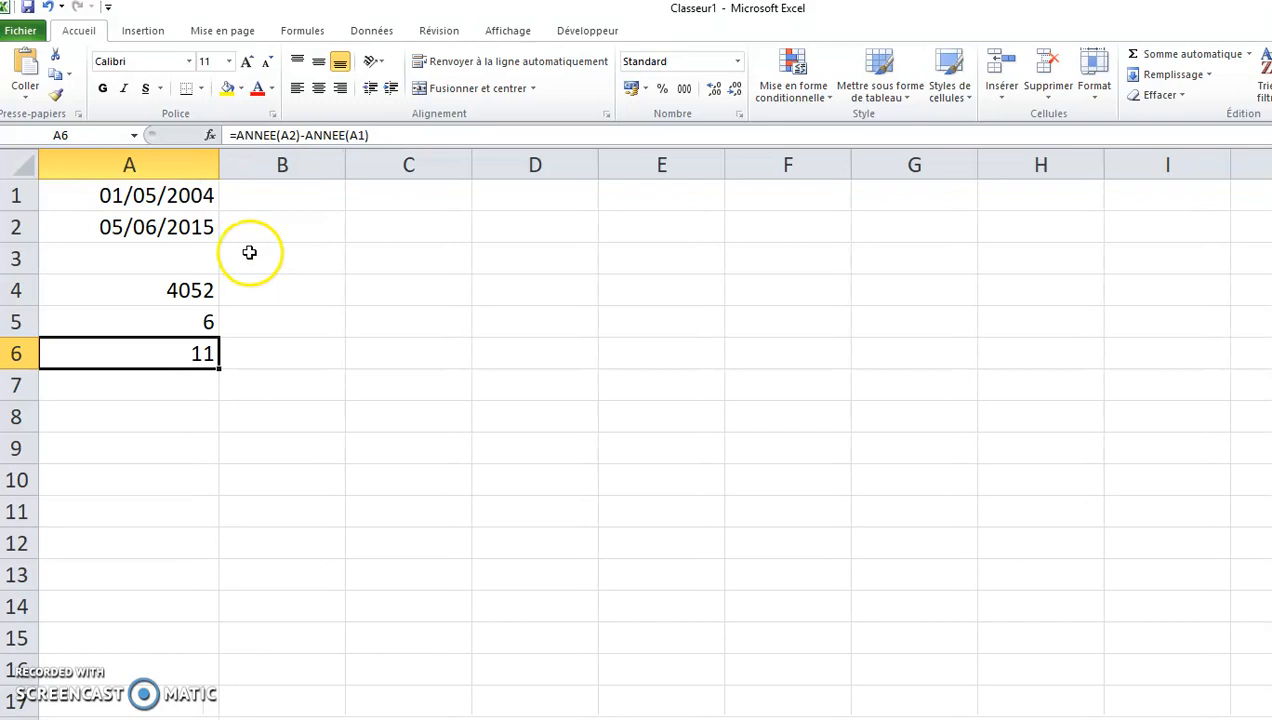
Enter the times 08:00 in cell B1 and 12:30 in cell B2.
click(193, 194)
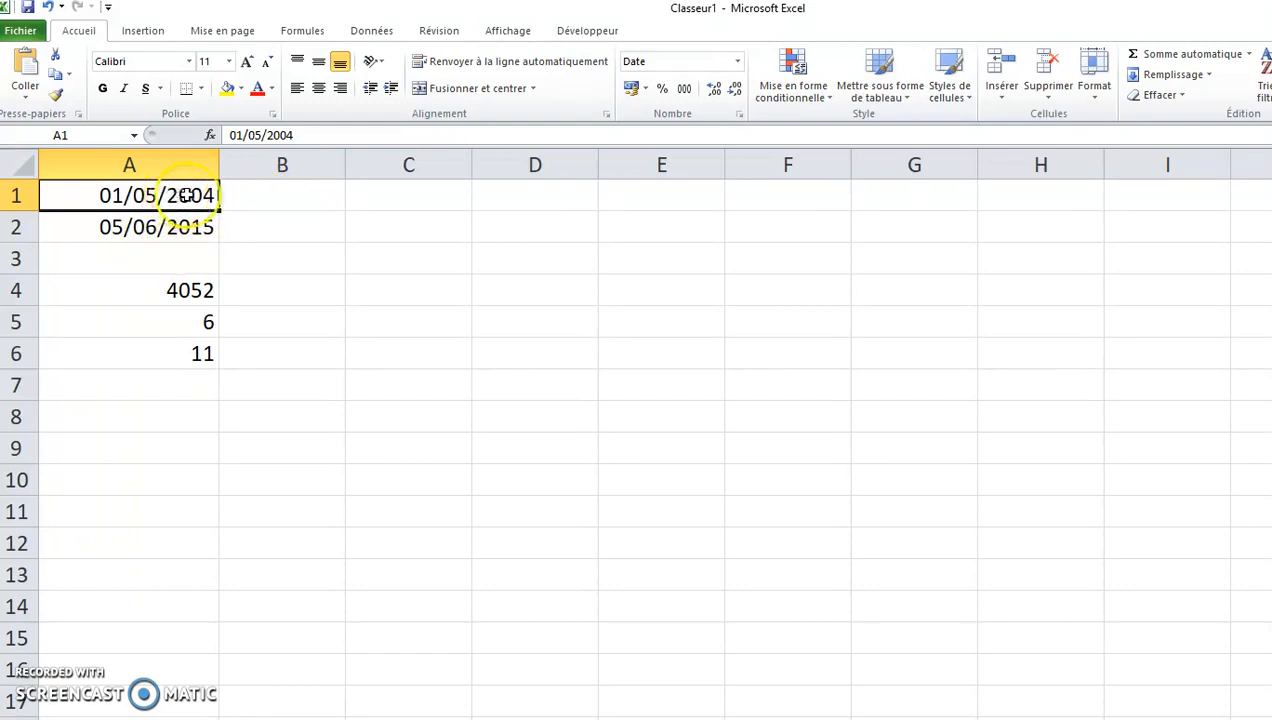
click(267, 195)
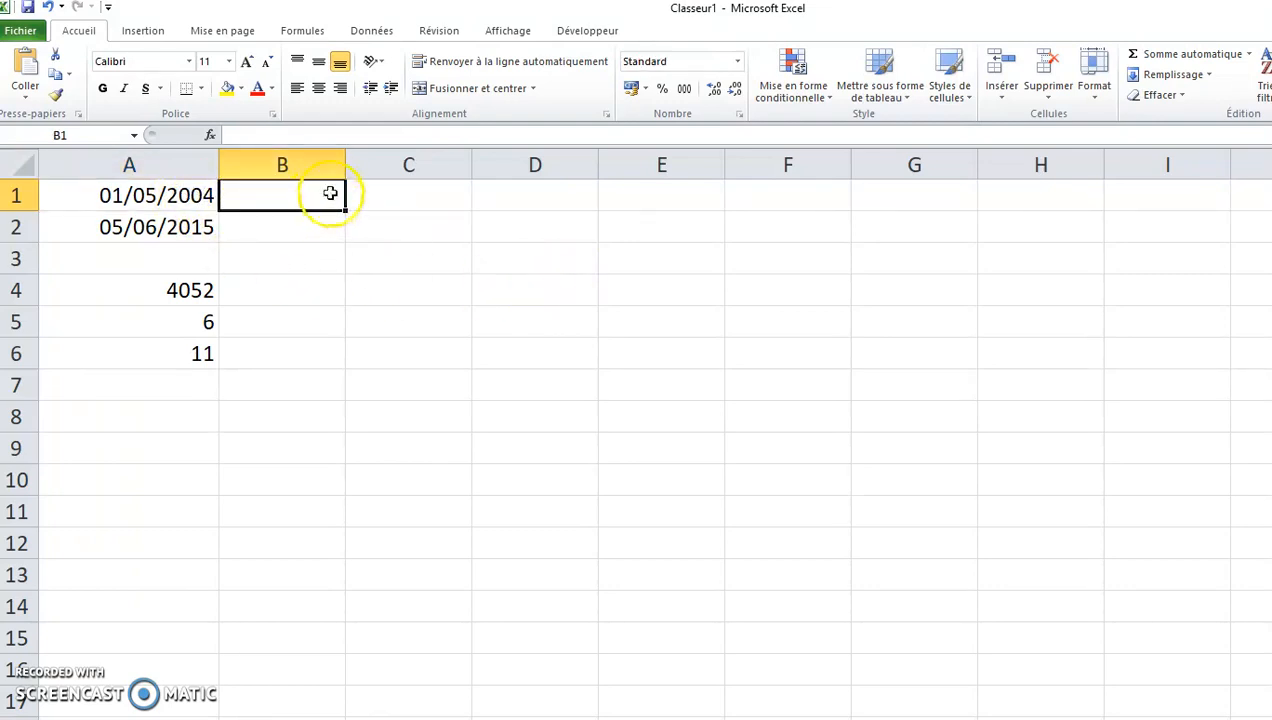
text(08)
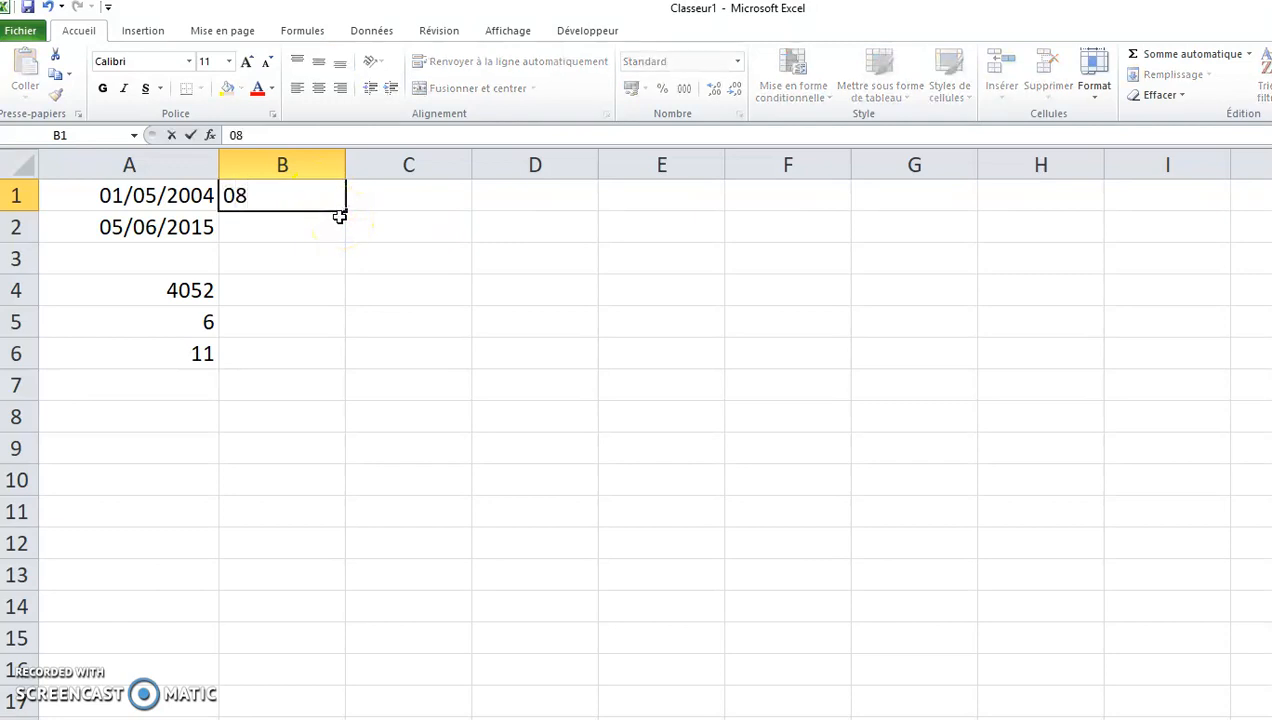
text(:00)
key(Return)
text(:)
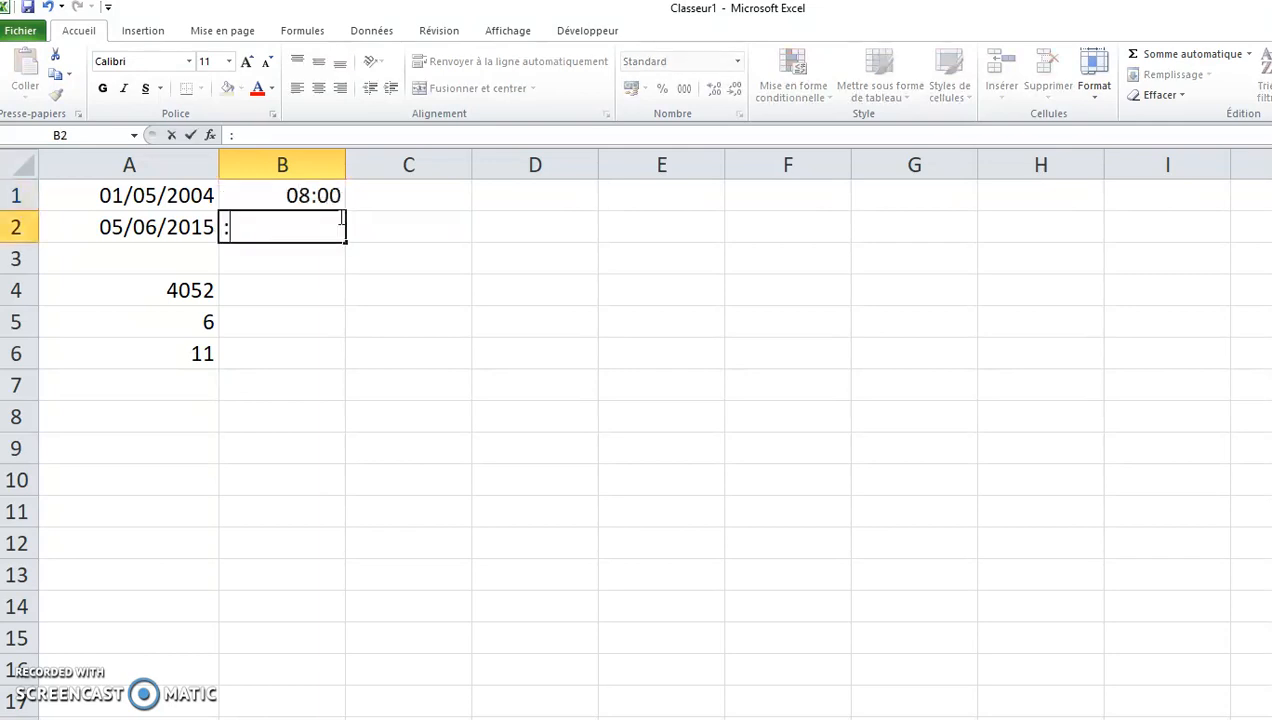
text(12:30)
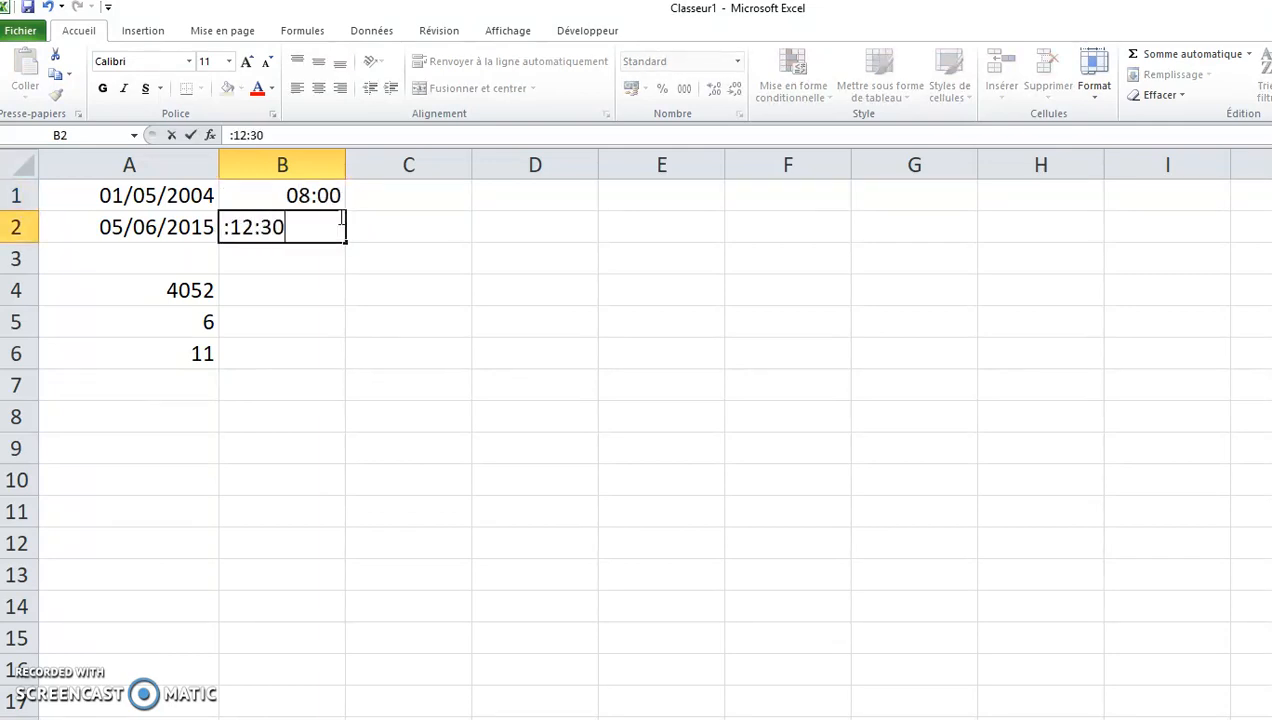
key(Left)
key(Right)
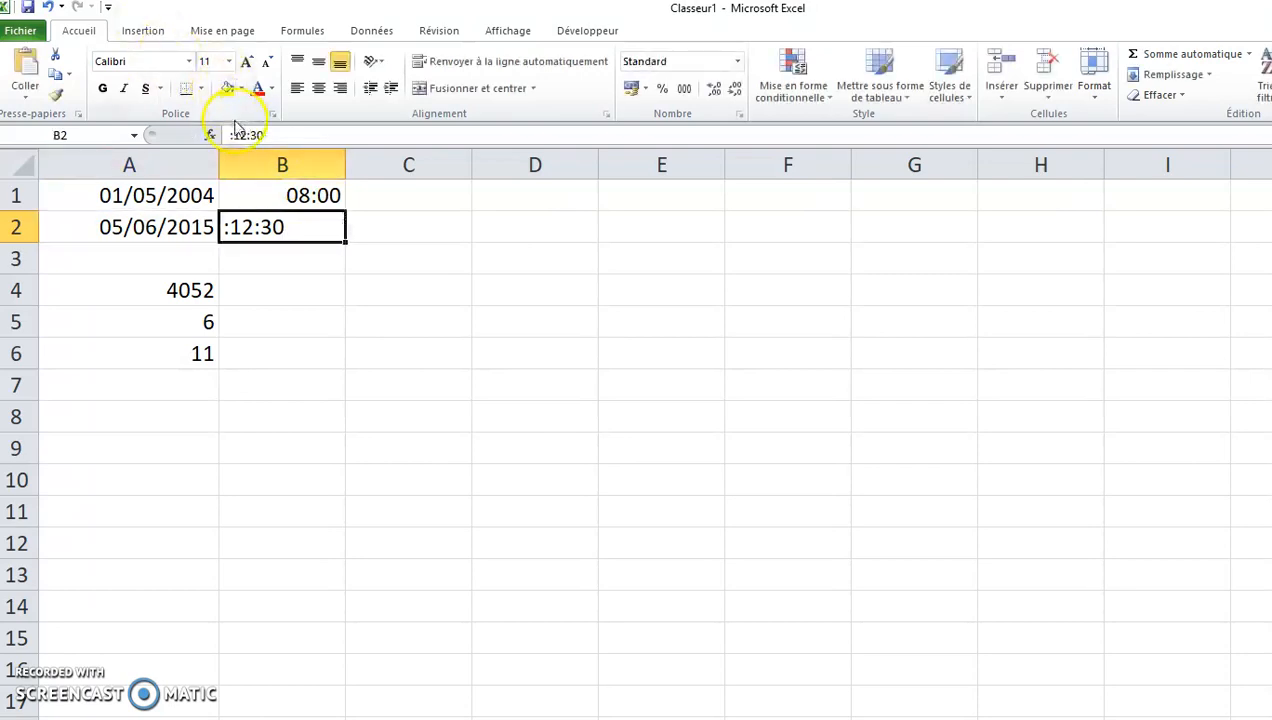
click(231, 135)
key(Delete)
key(Return)
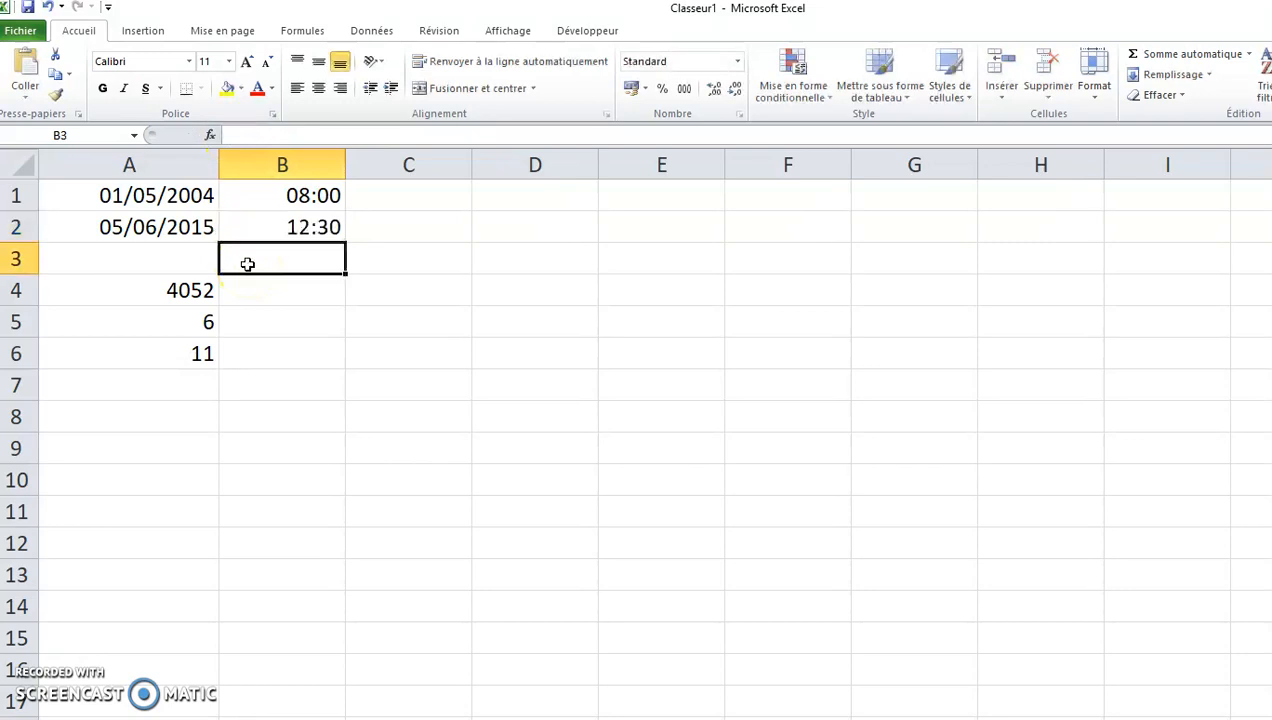
Examine the stored time values of cells B1 and B2, one after the other.
key(Up)
key(Up)
key(Down)
key(Up)
key(Down)
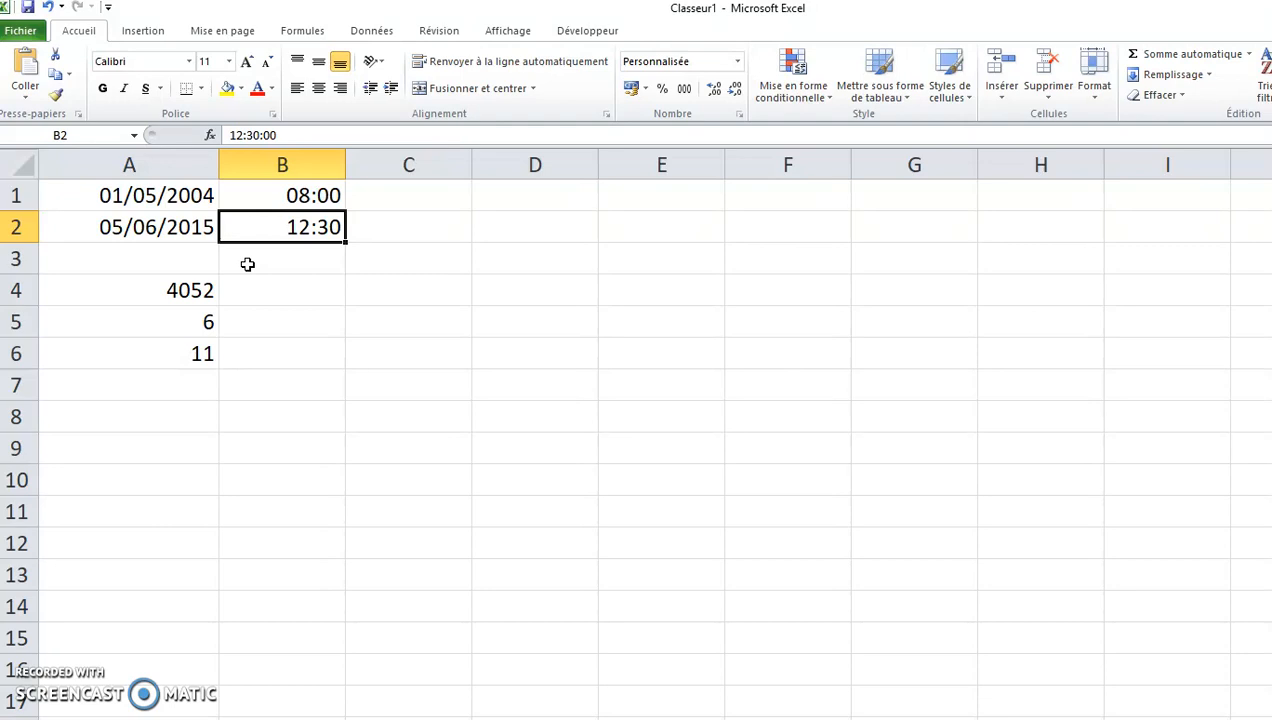
key(Up)
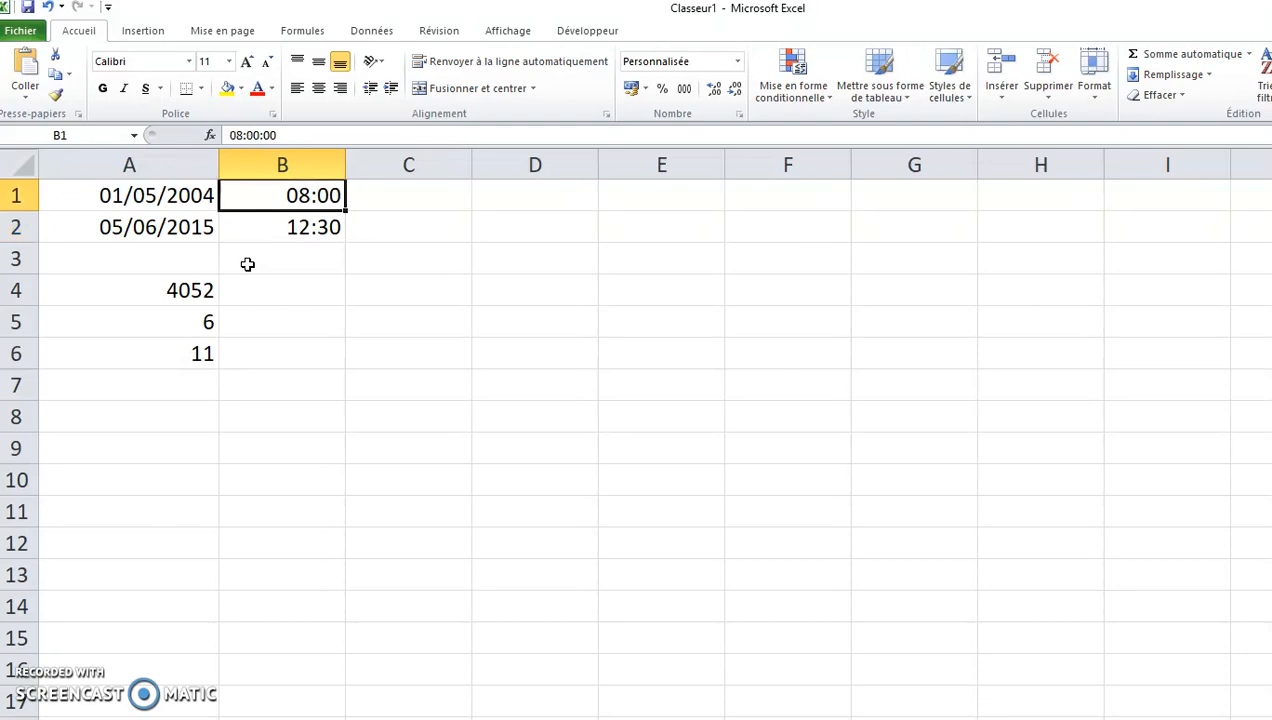
key(Down)
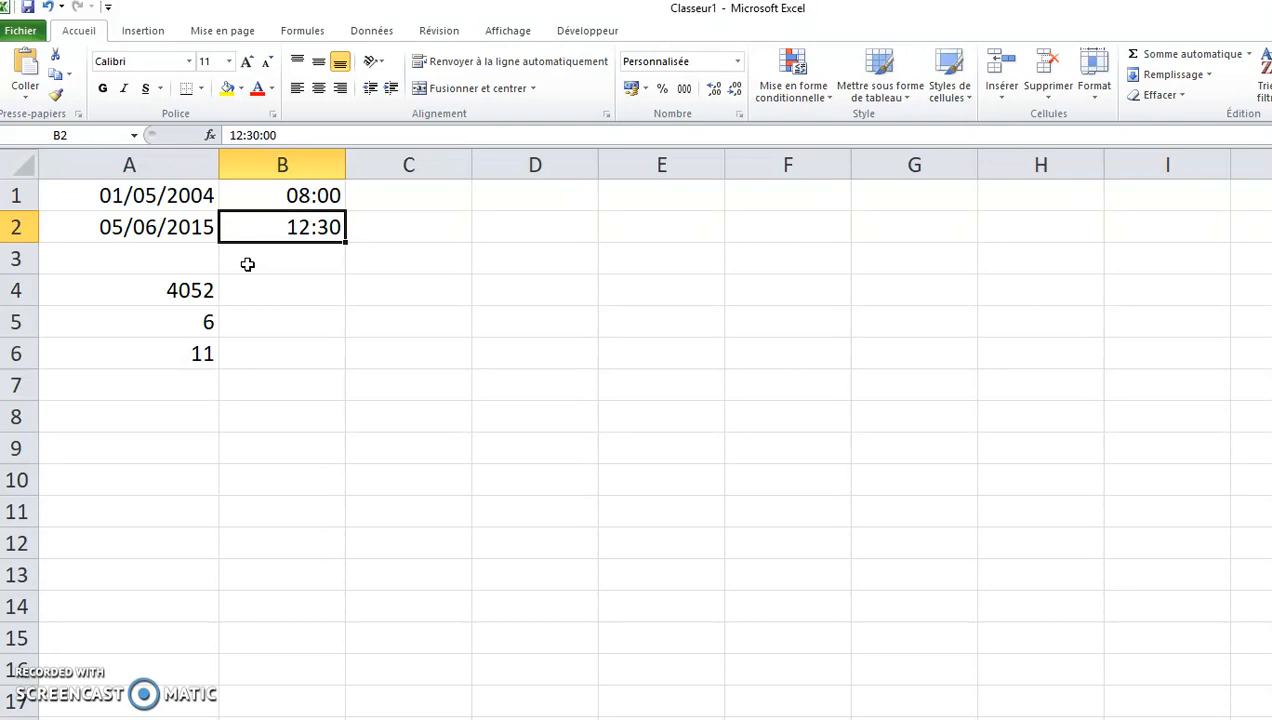
Calculate the duration between the two times in cell B4 with the formula =B2-B1.
key(Down)
key(Down)
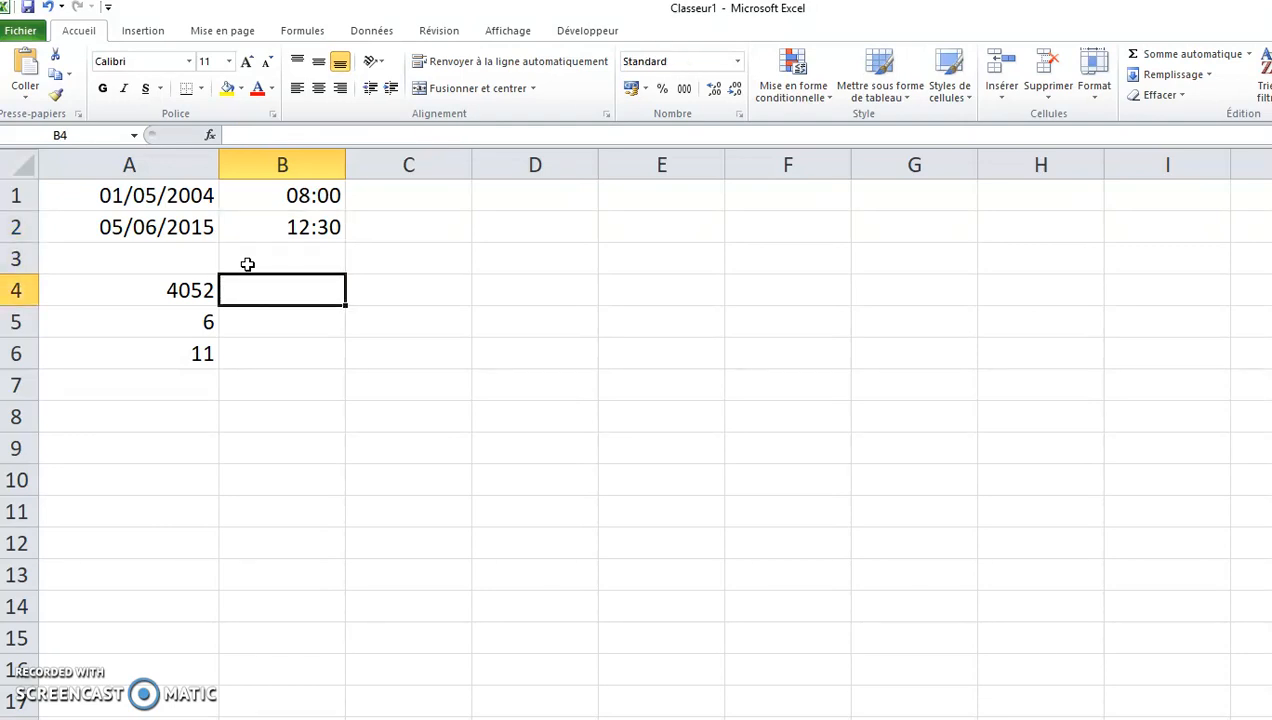
text(=)
click(290, 228)
text(-)
click(328, 186)
key(Return)
click(334, 291)
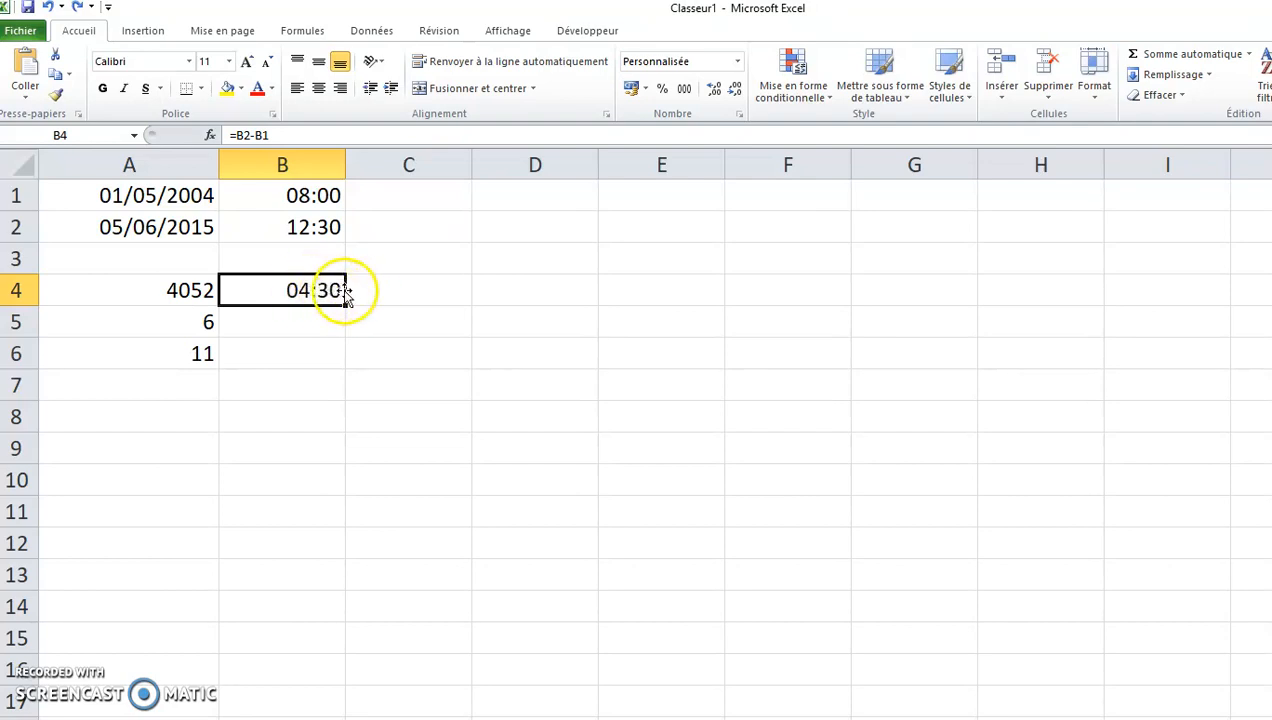
click(316, 289)
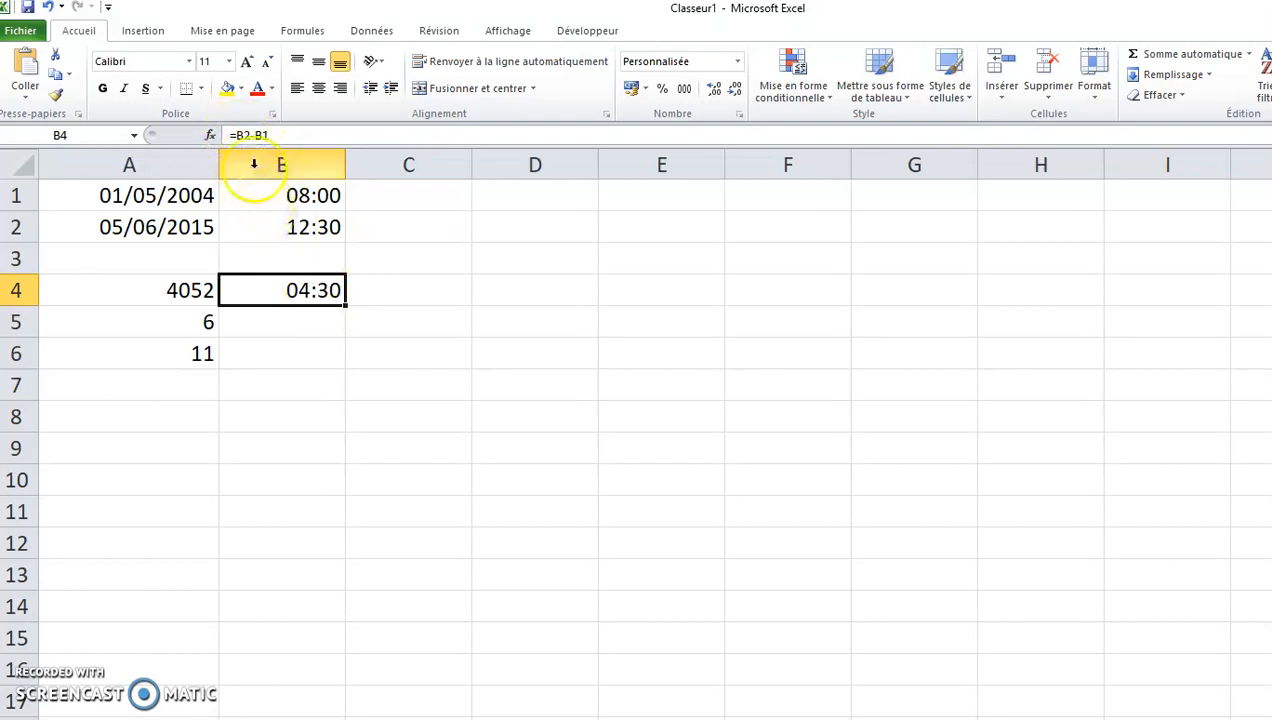
Convert the duration to decimal hours in cell B5 with =B4*24 and set that cell's number format to Standard.
click(318, 318)
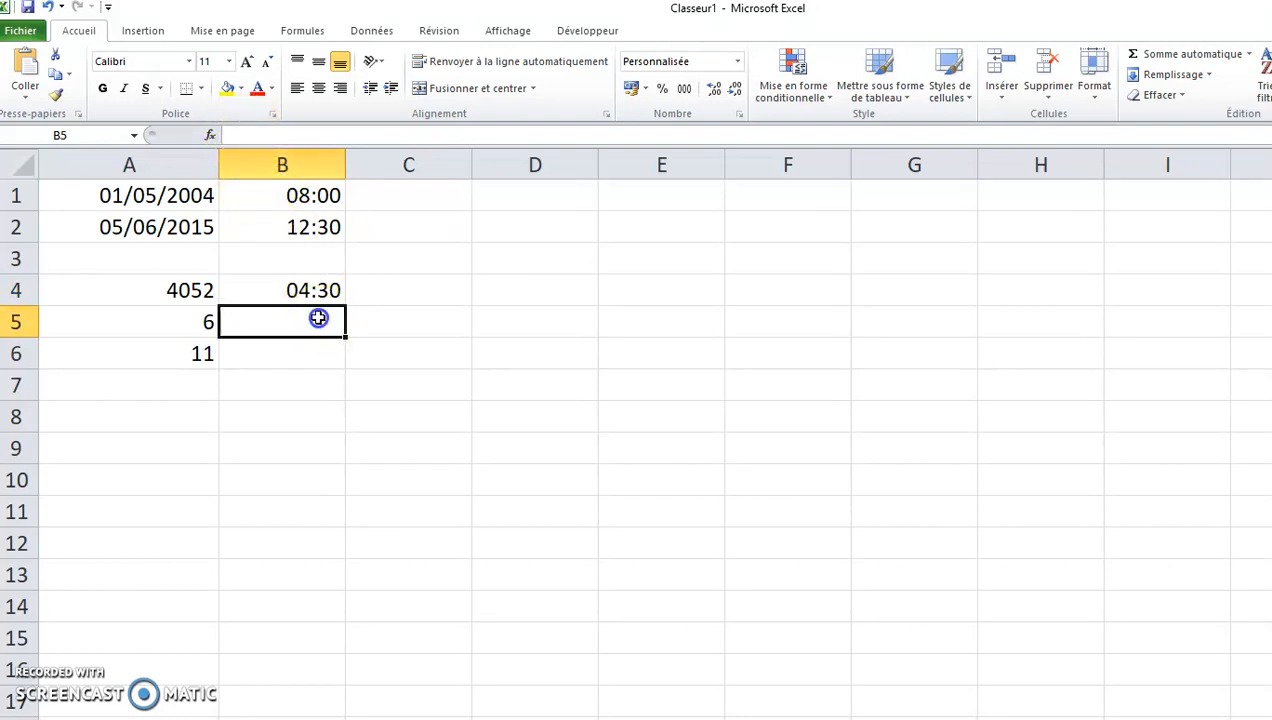
text(=)
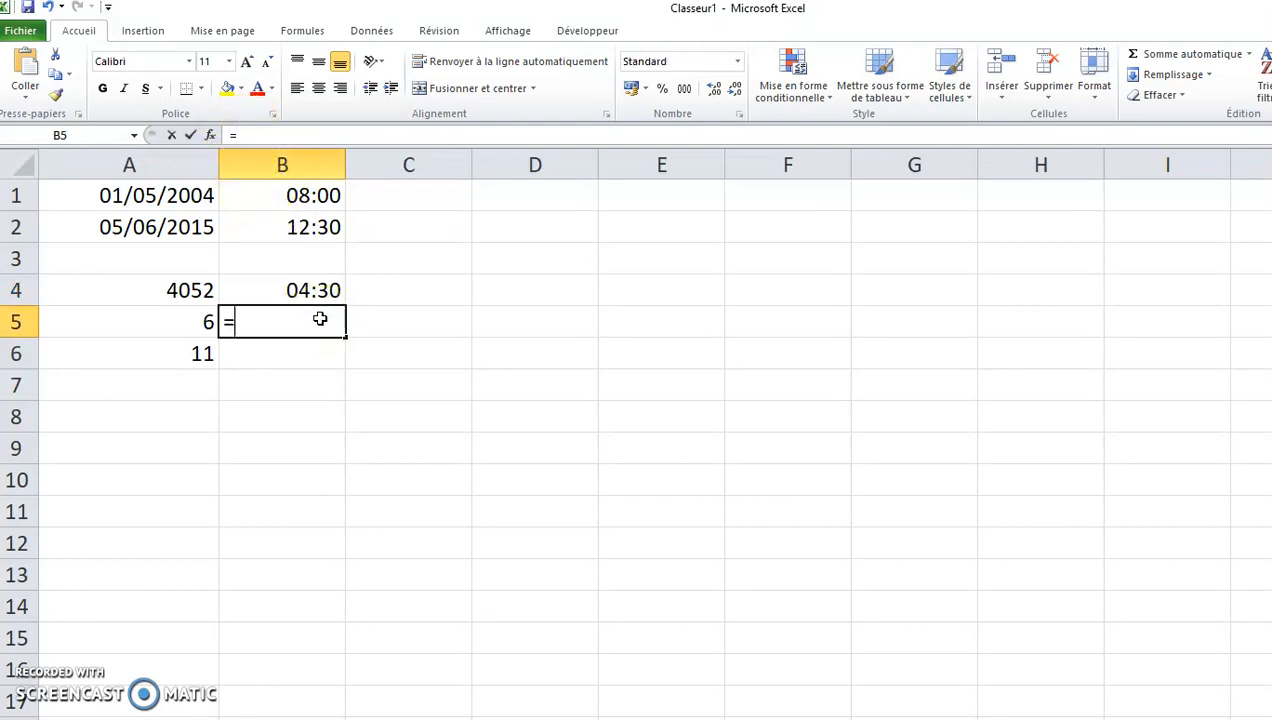
click(310, 288)
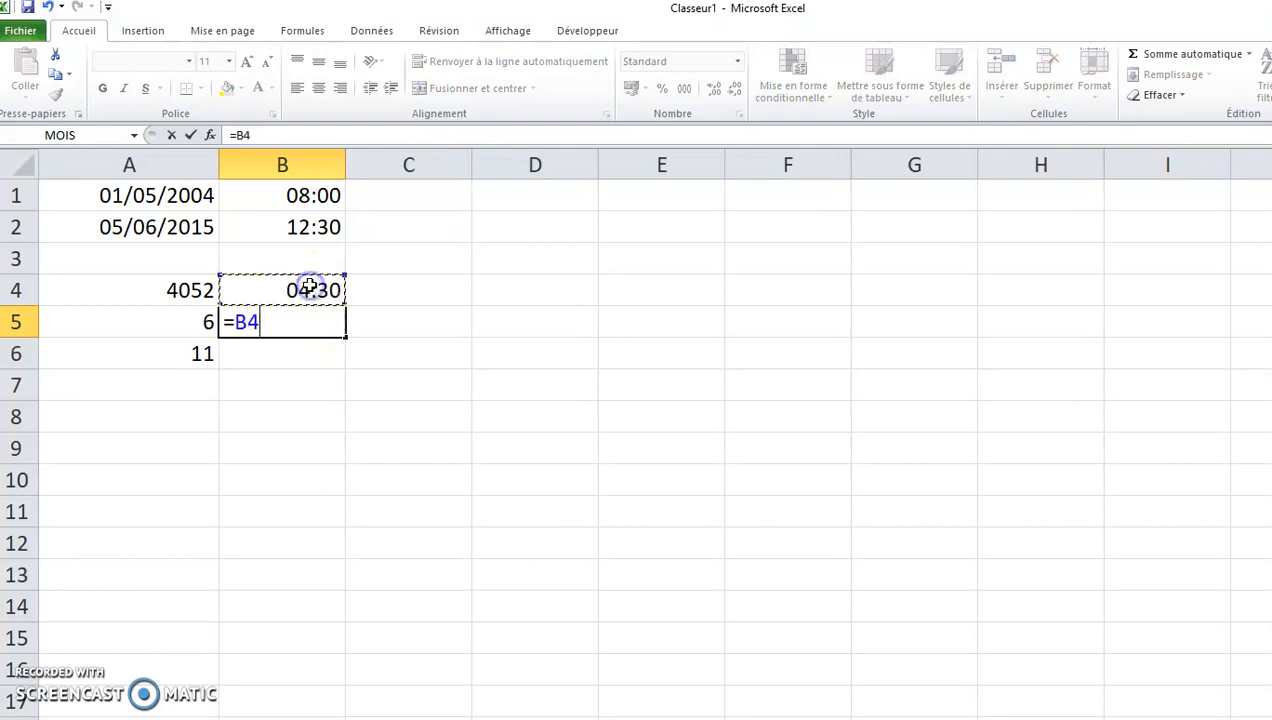
text(*24)
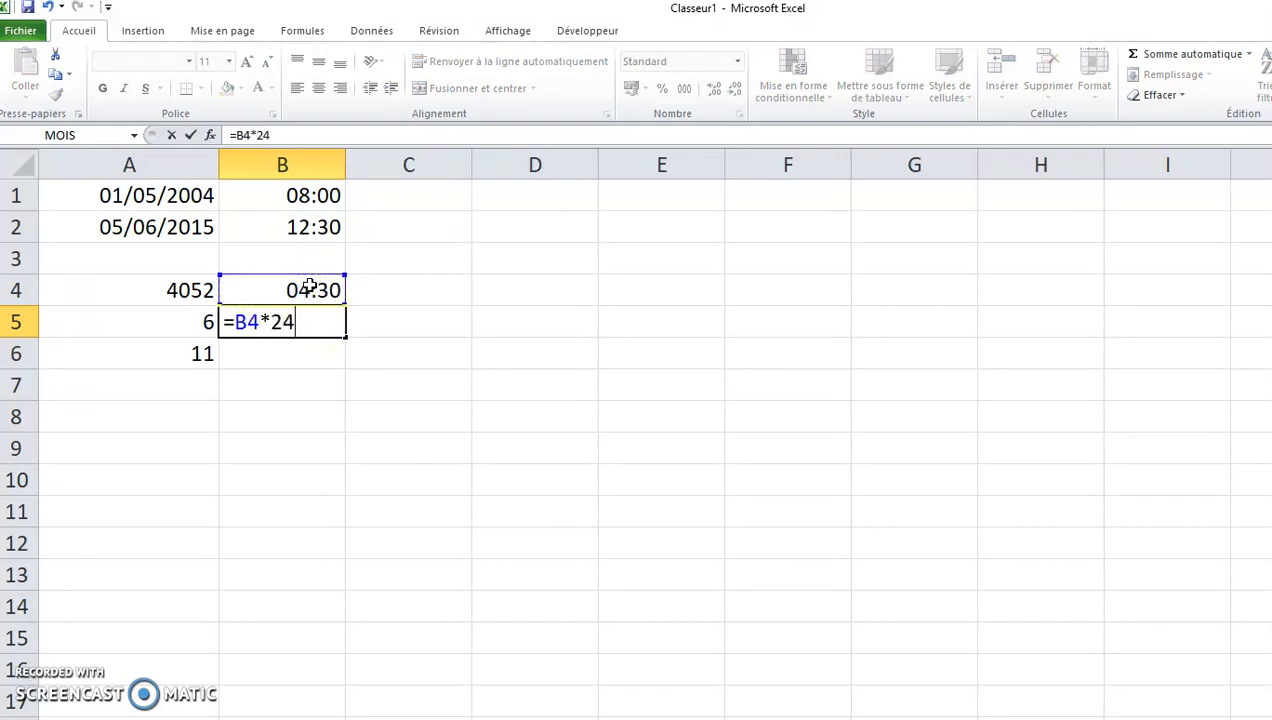
key(Return)
key(Up)
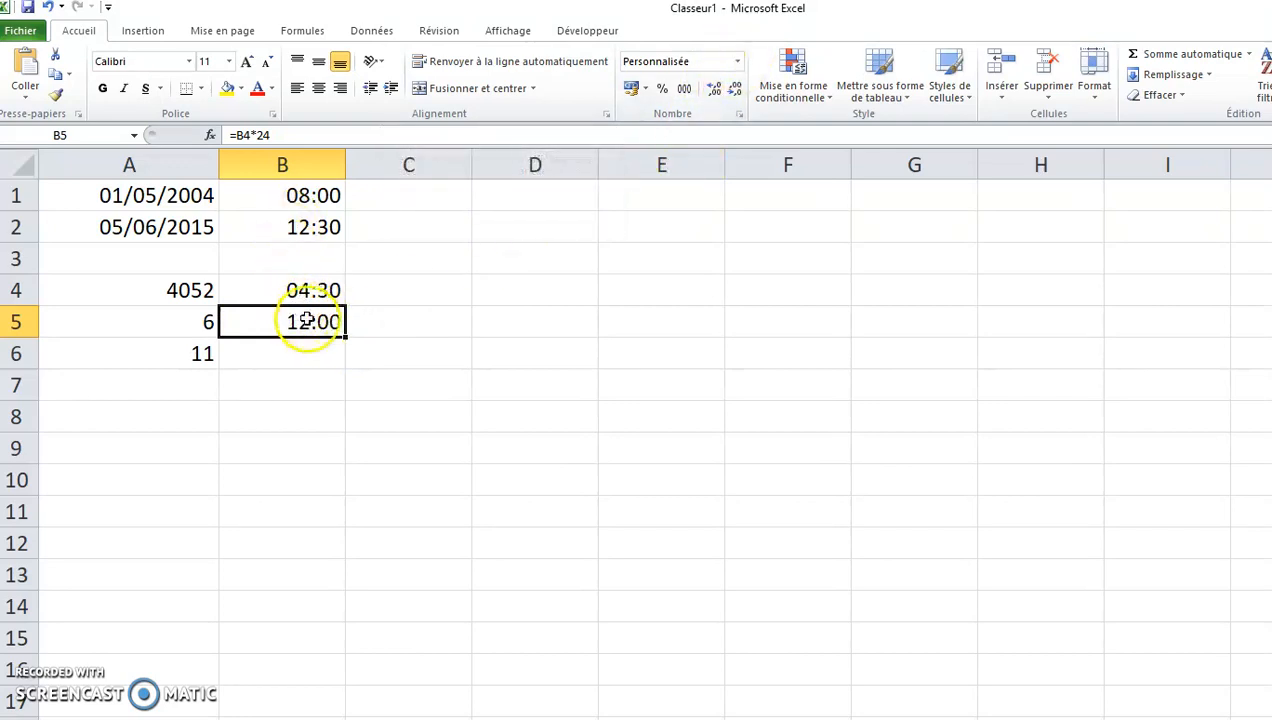
click(738, 64)
click(703, 88)
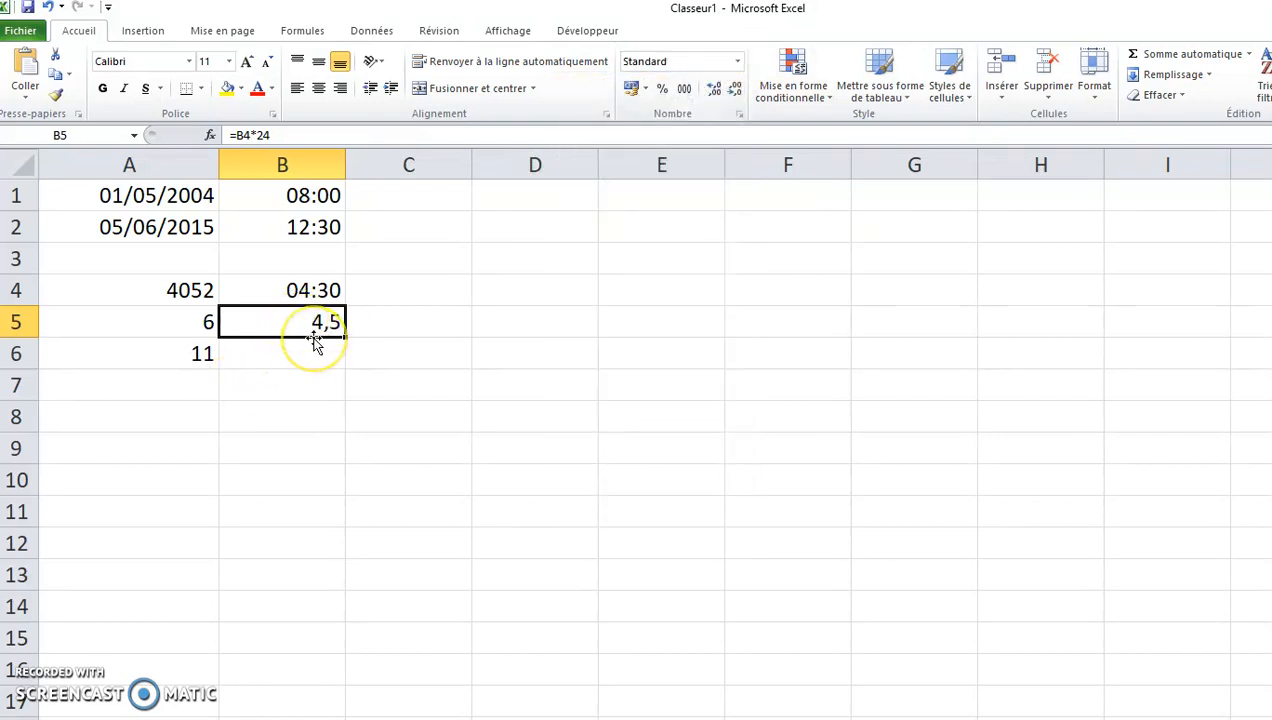
Change the start time in cell B1 to 08:15.
click(306, 197)
click(250, 134)
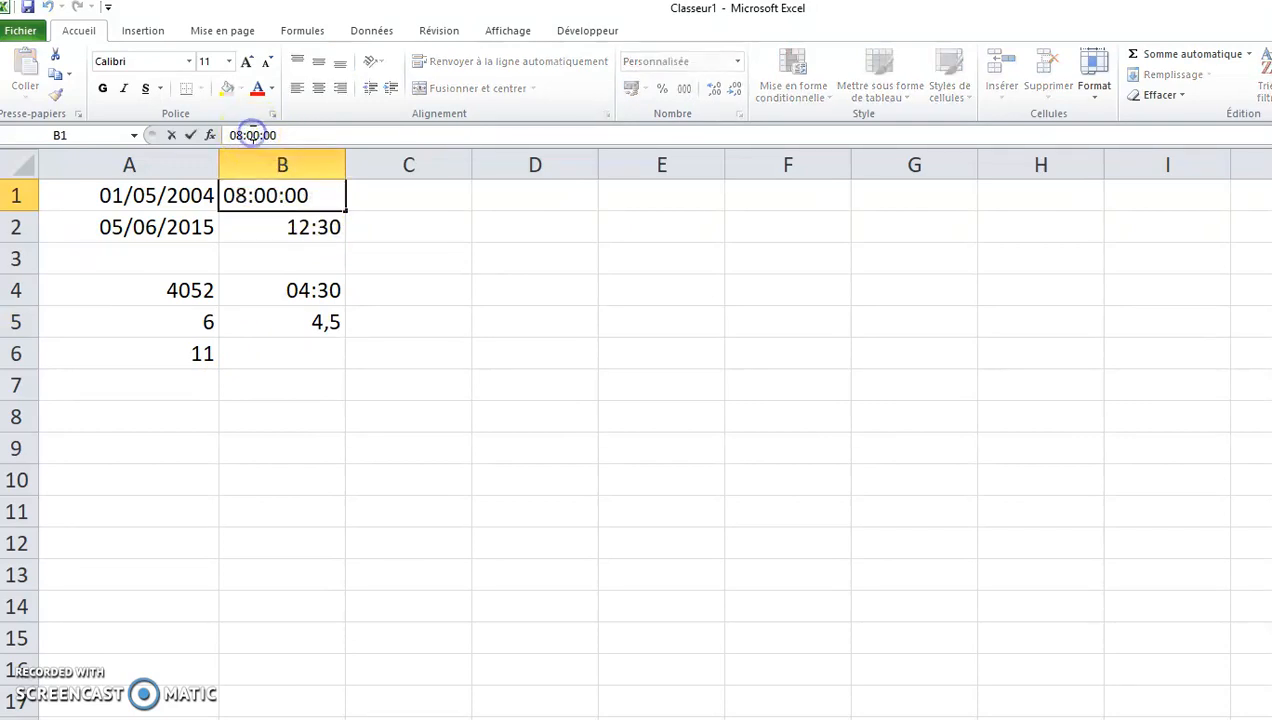
double_click(252, 135)
click(256, 135)
key(BackSpace)
key(BackSpace)
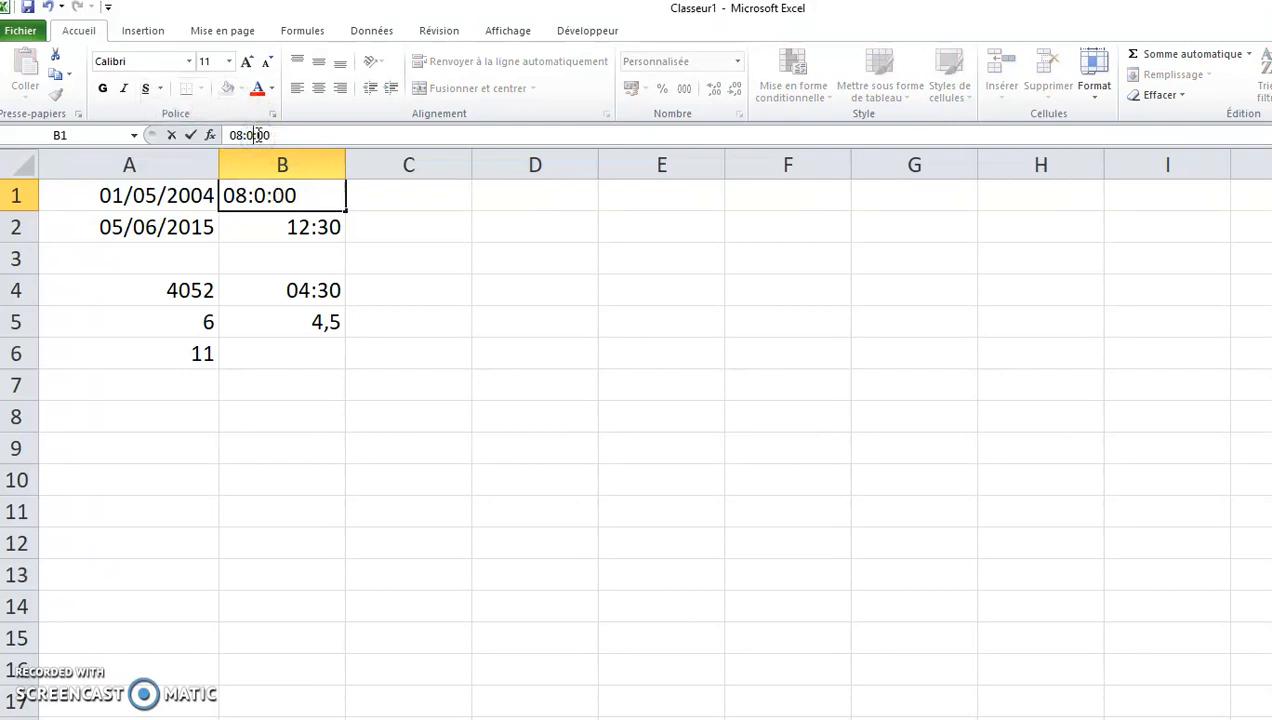
text(15)
key(Return)
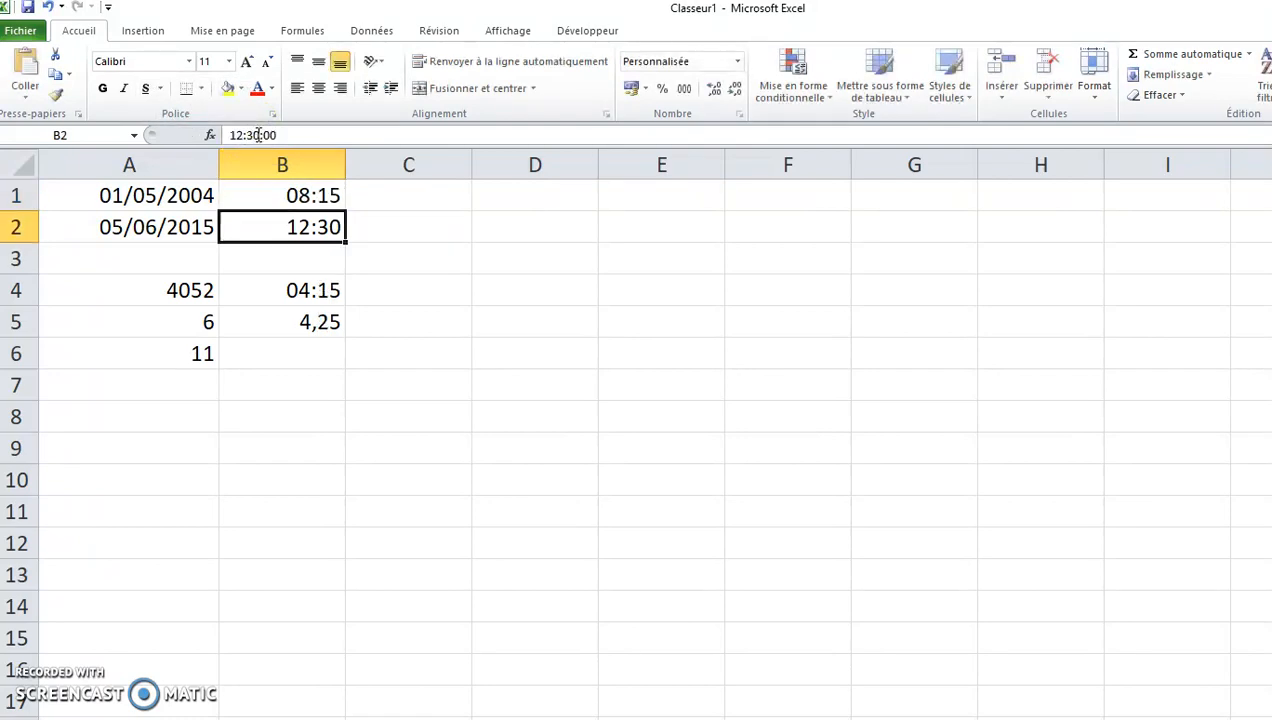
Change the end time in cell B2 to 12:12 and check the recalculated results in cells B4 and B5.
click(258, 135)
key(Left)
key(shift+Left)
key(shift+Left)
text(12)
key(Return)
key(Down)
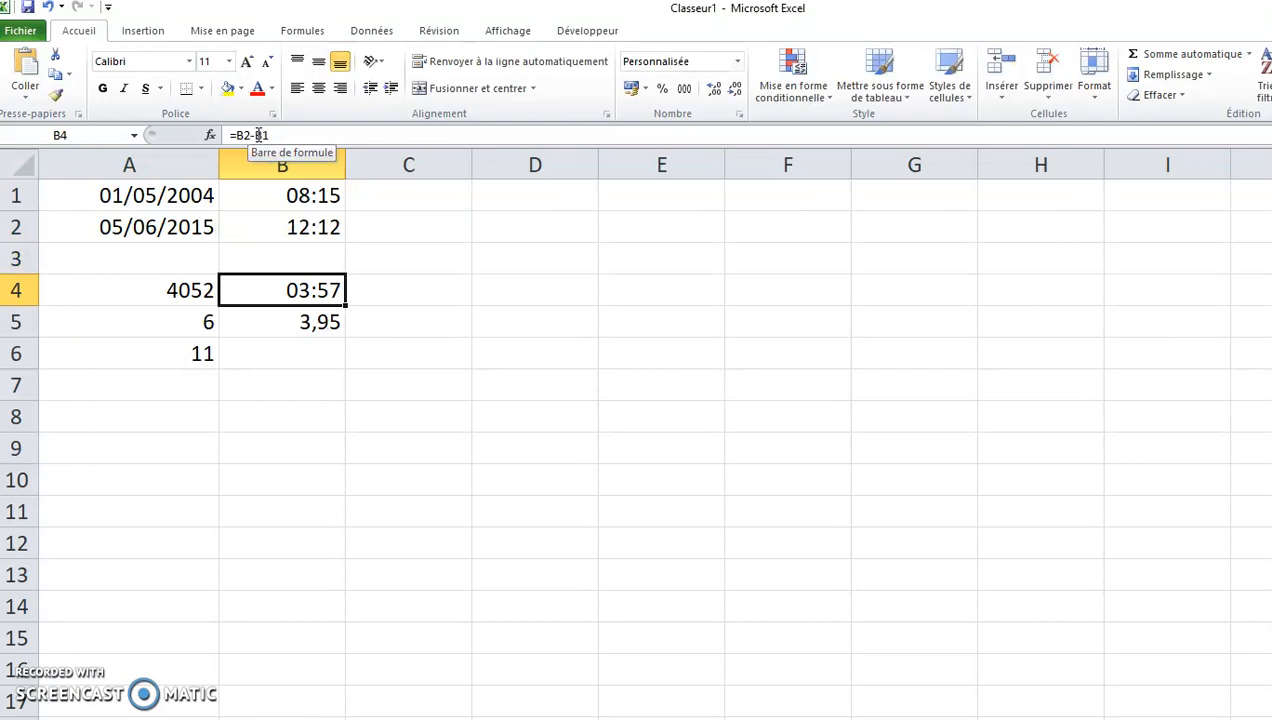
key(Down)
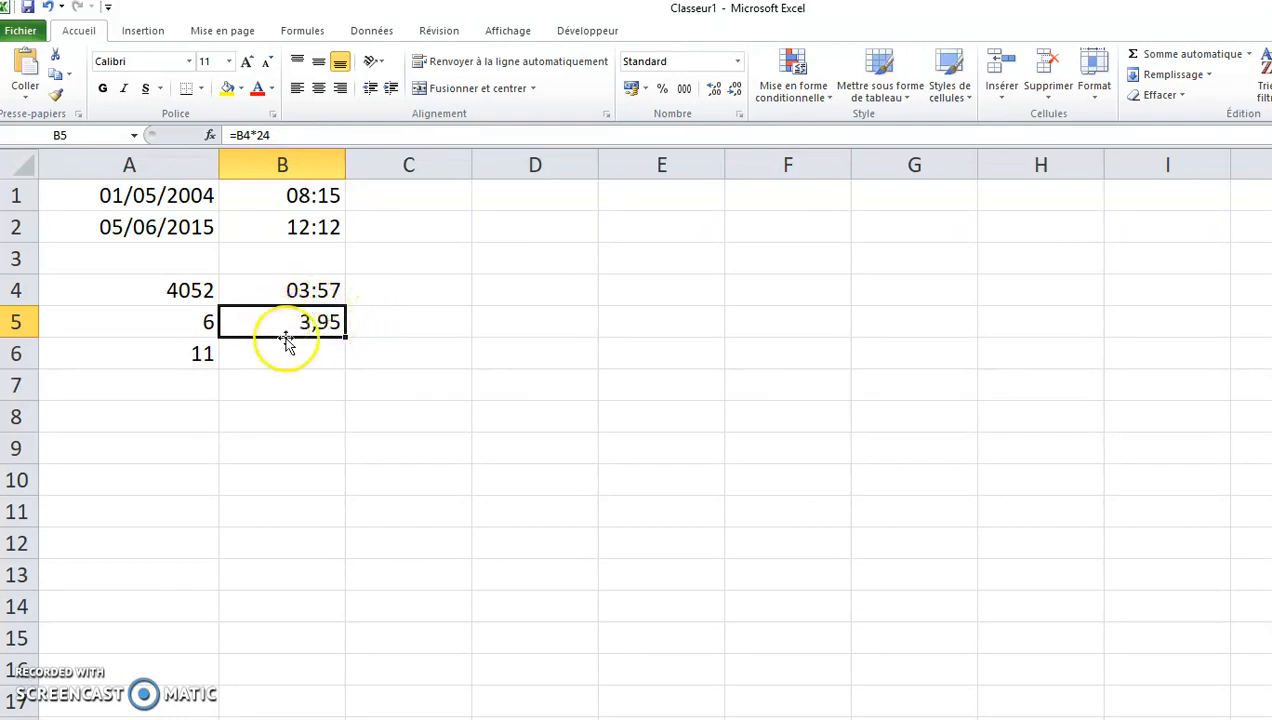
Rewrite the formula in cell B4 as =(B2-B1)*24 to get the duration directly in decimal hours.
click(318, 291)
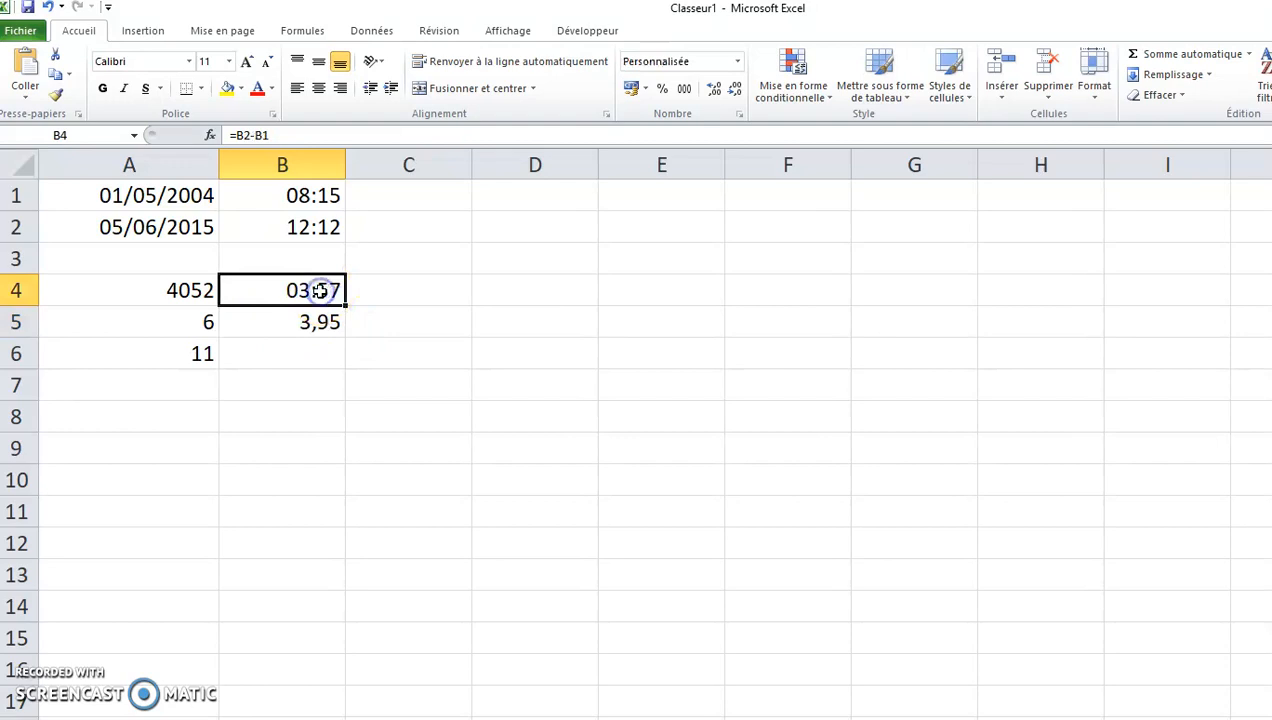
click(240, 138)
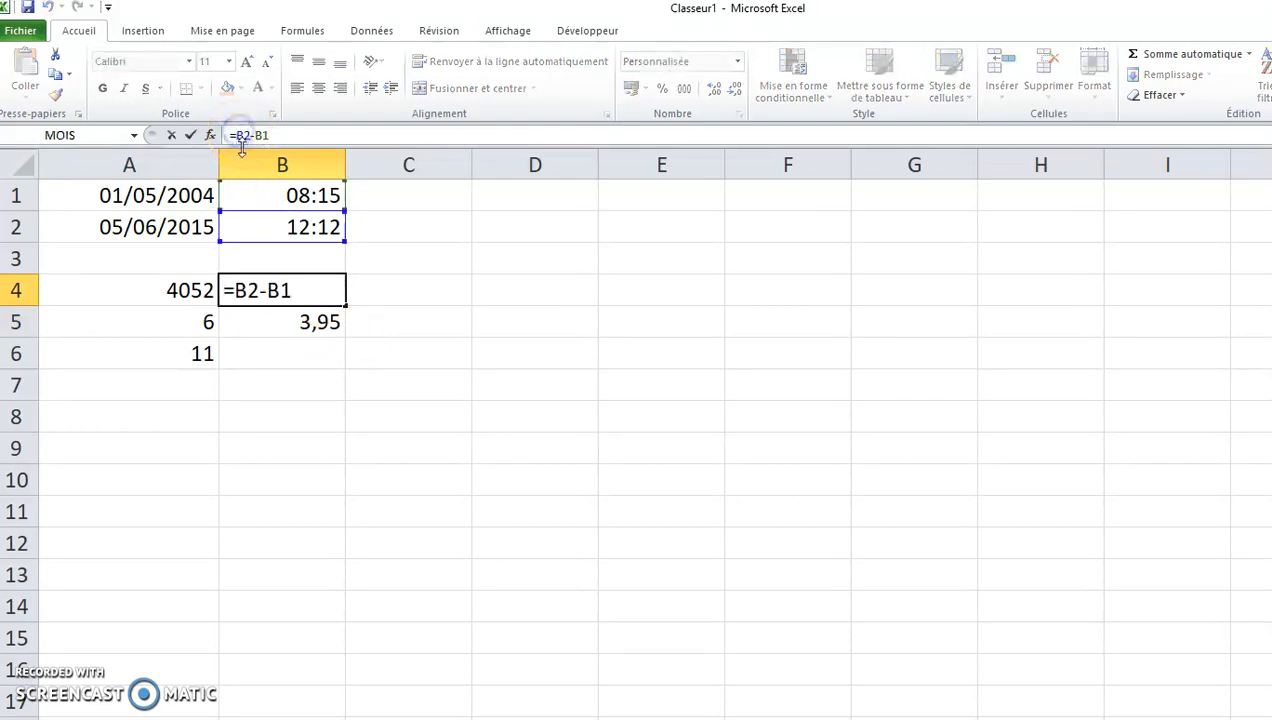
text(()
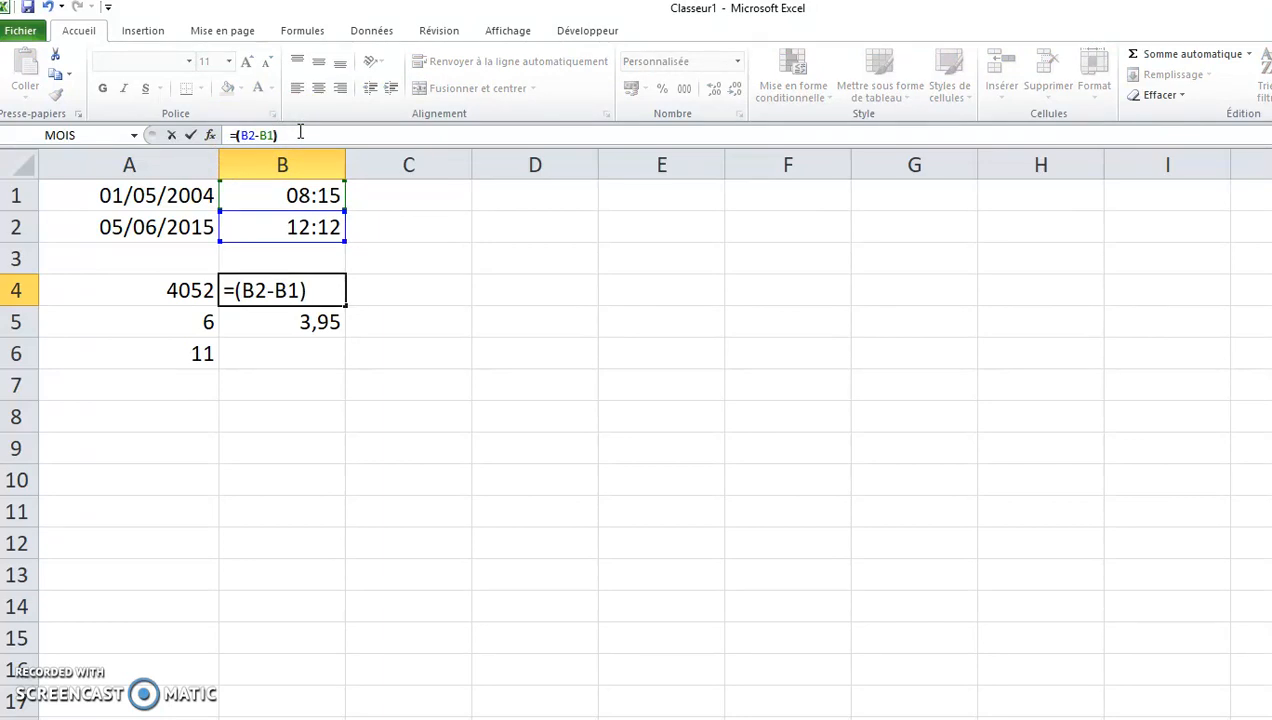
key(Return)
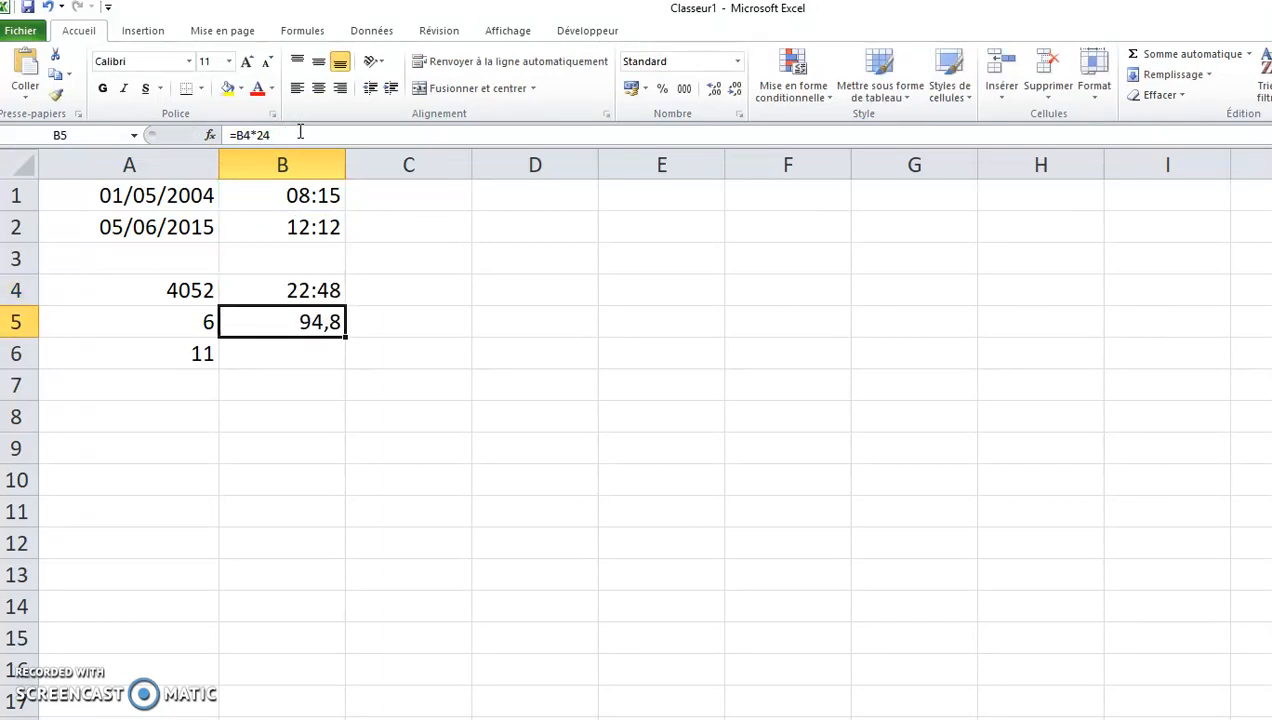
Clear the redundant conversion in cell B5 and set the number format of cell B4 to Standard.
key(Delete)
key(Up)
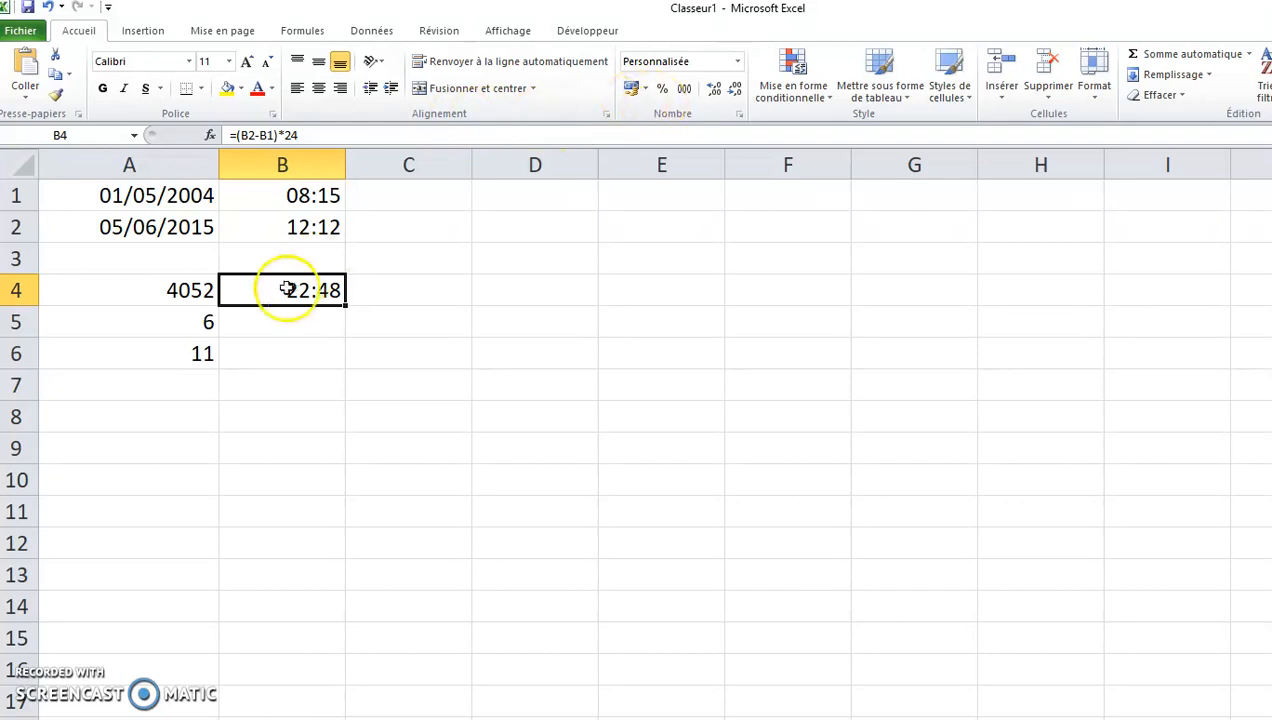
click(737, 61)
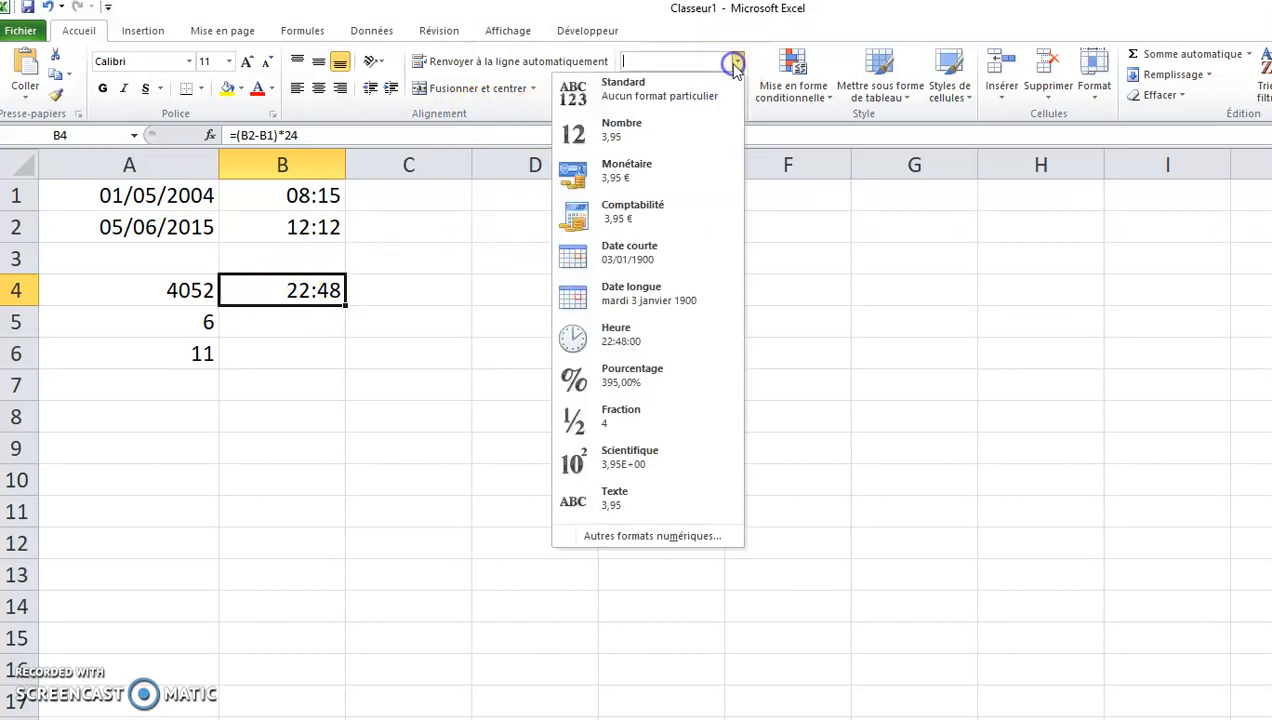
click(681, 91)
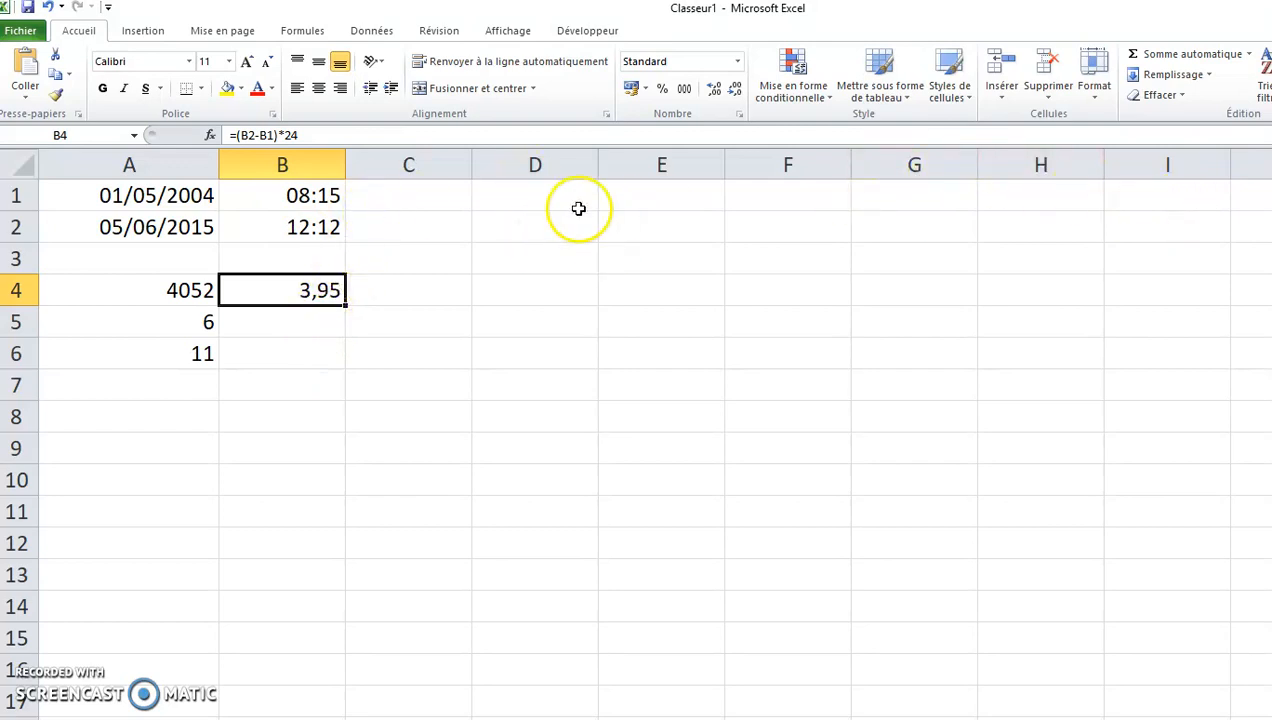
Enter the start date and time 09/01/2019 21:00 in cell C1.
click(459, 197)
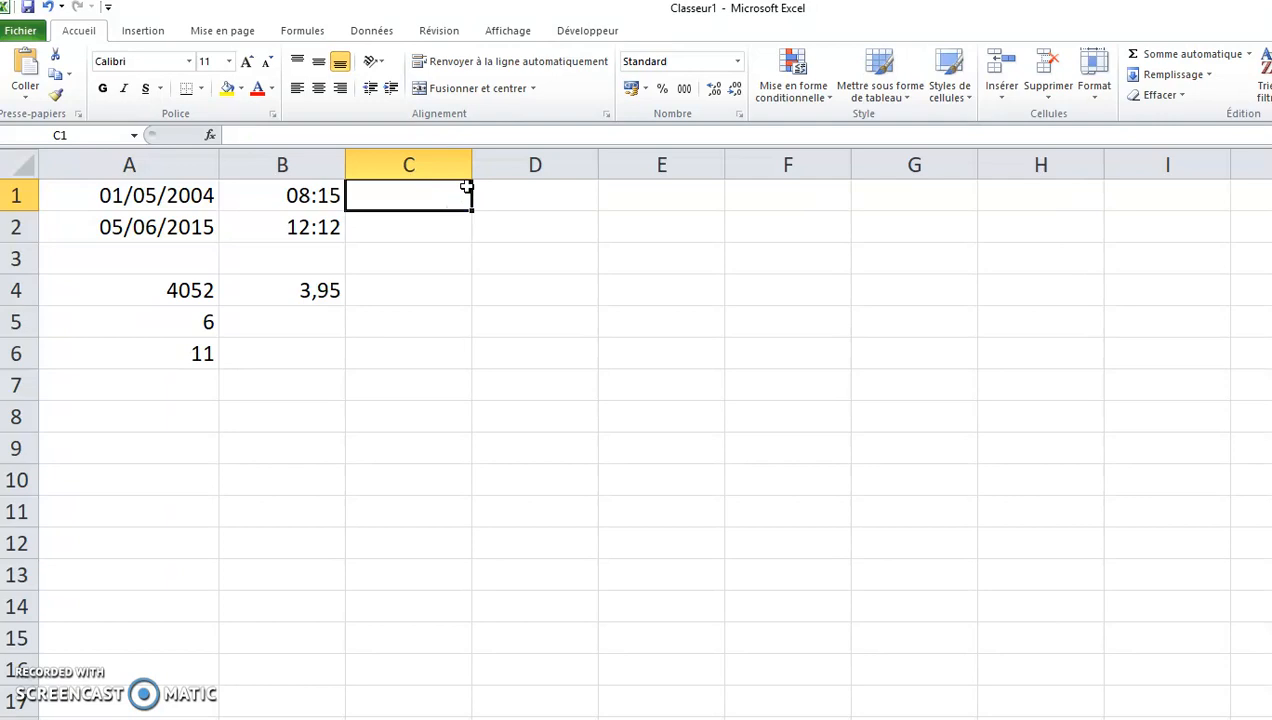
text(09/01/2019)
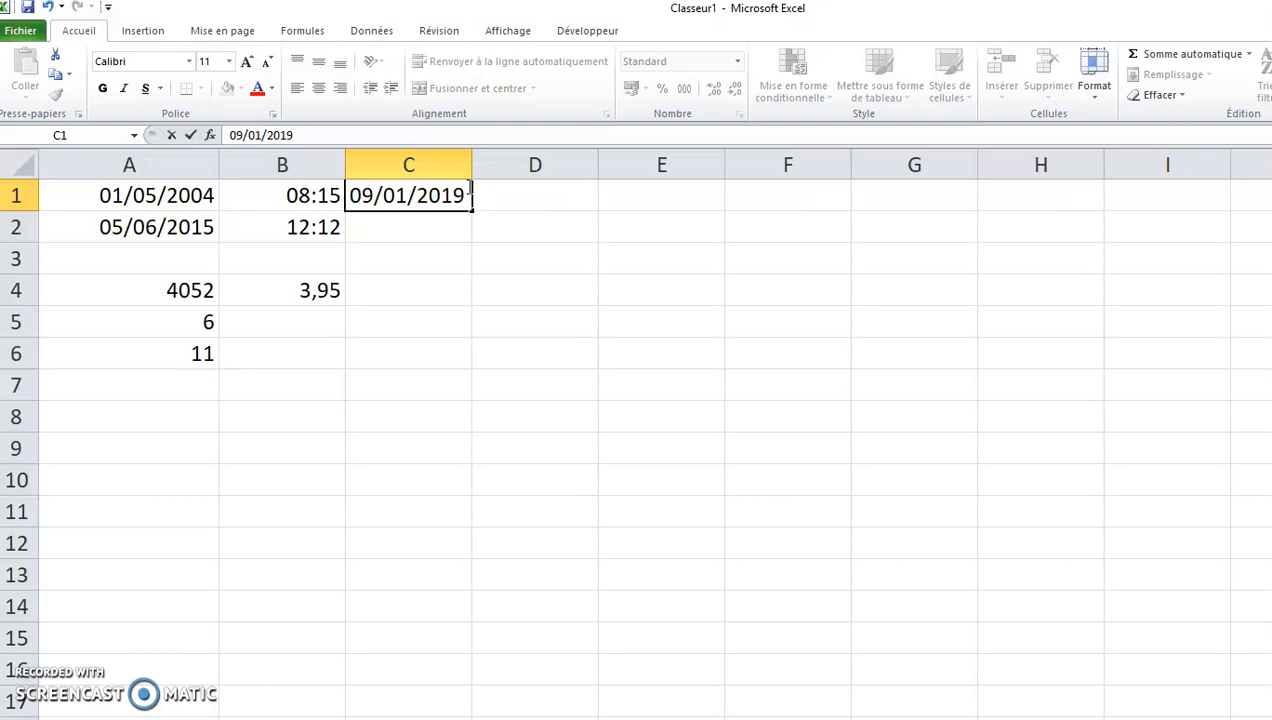
text(21:00)
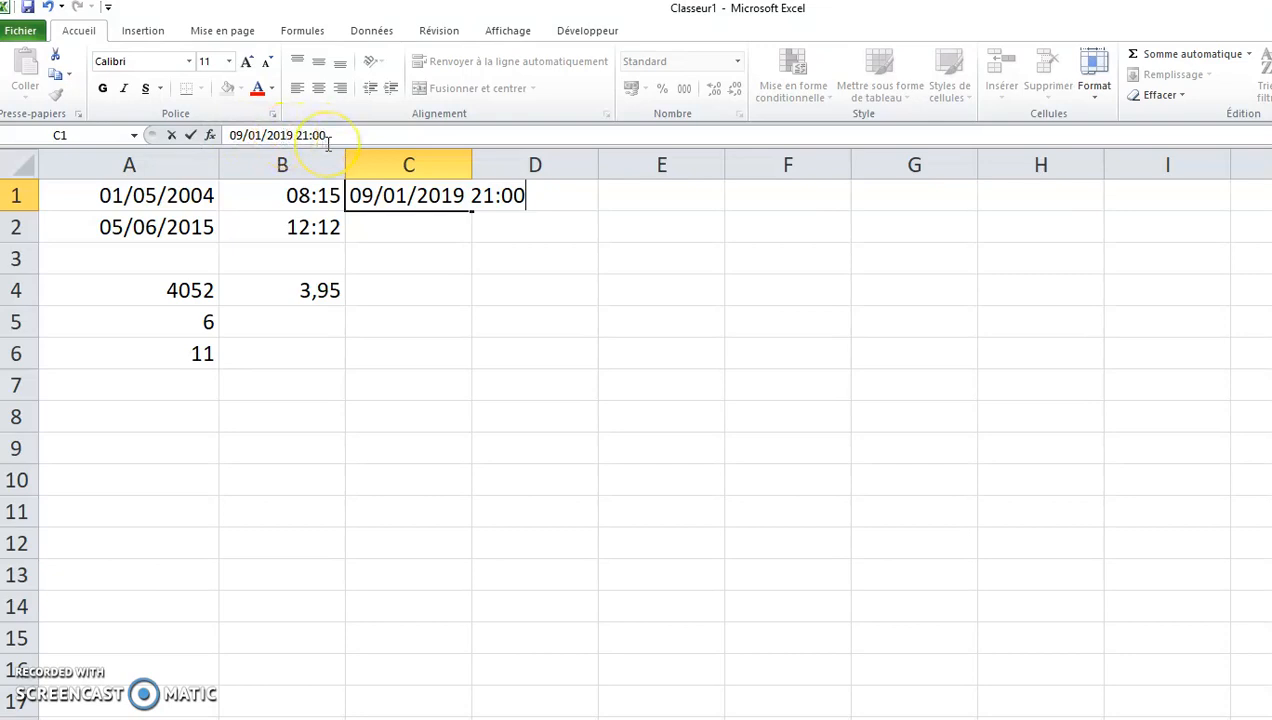
key(Return)
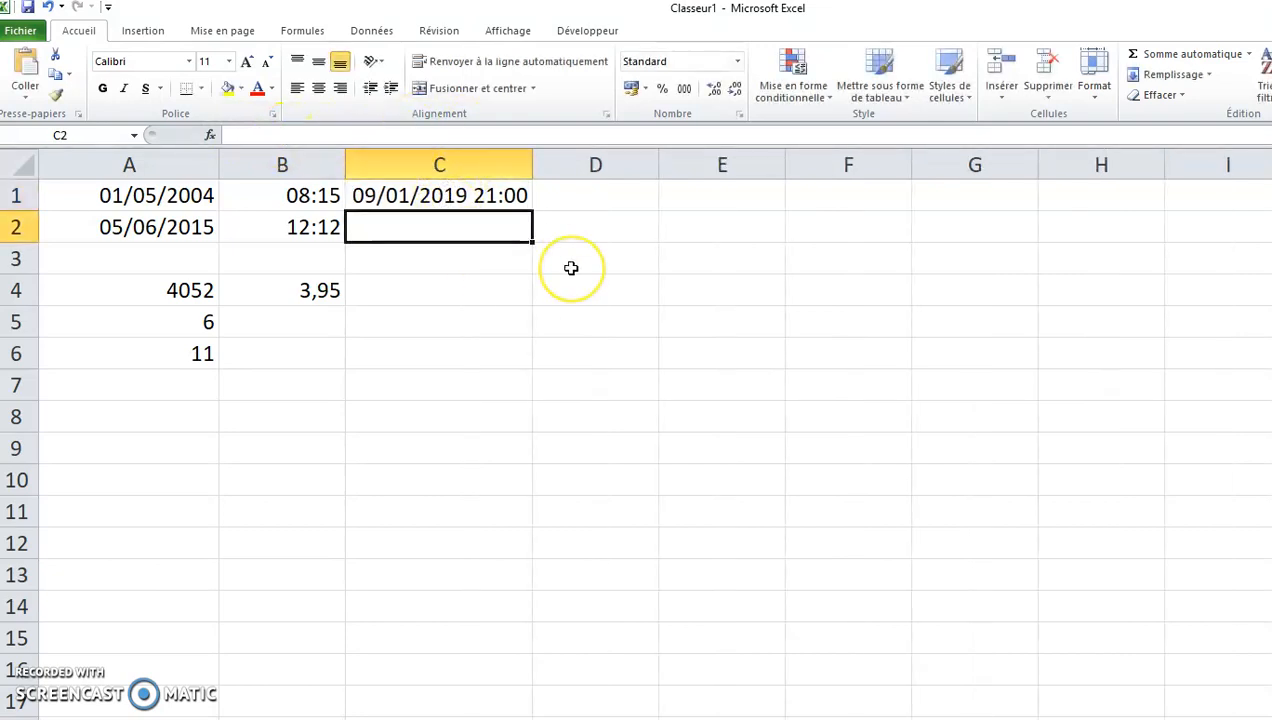
Enter the end date and time 10/01/2019 05:00 in cell C2.
text(10/01/2019)
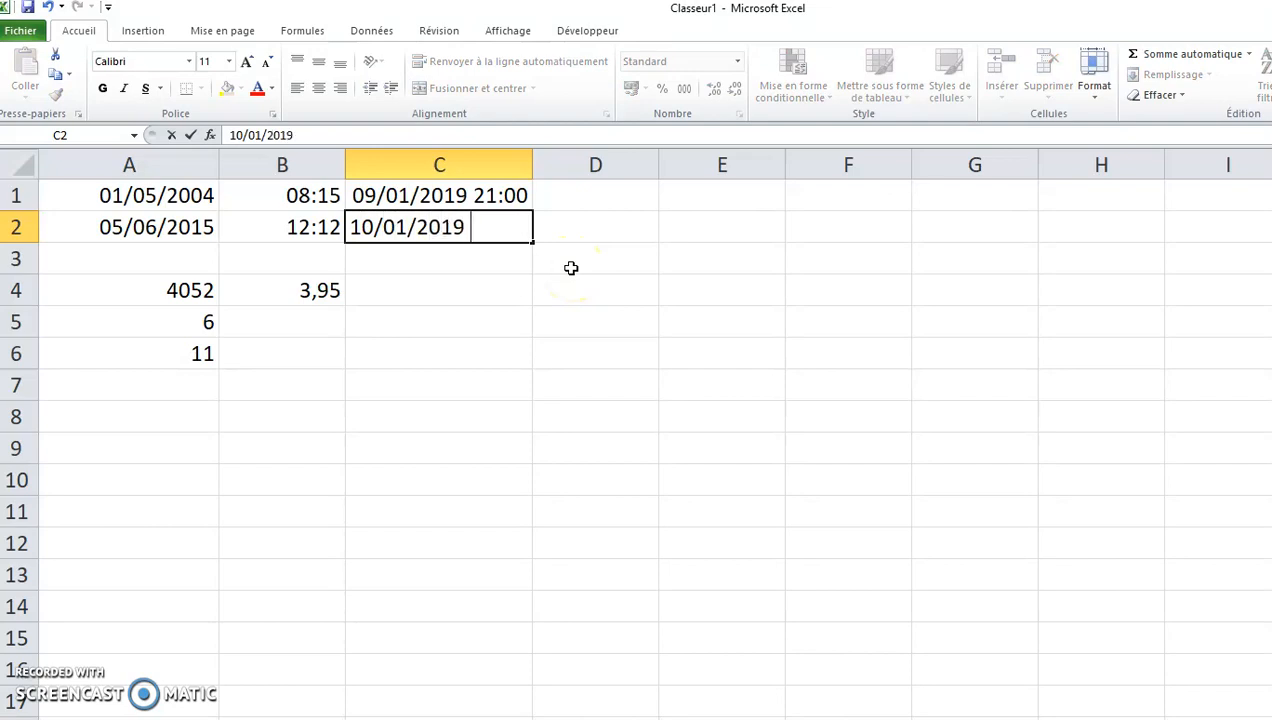
text( 005:00)
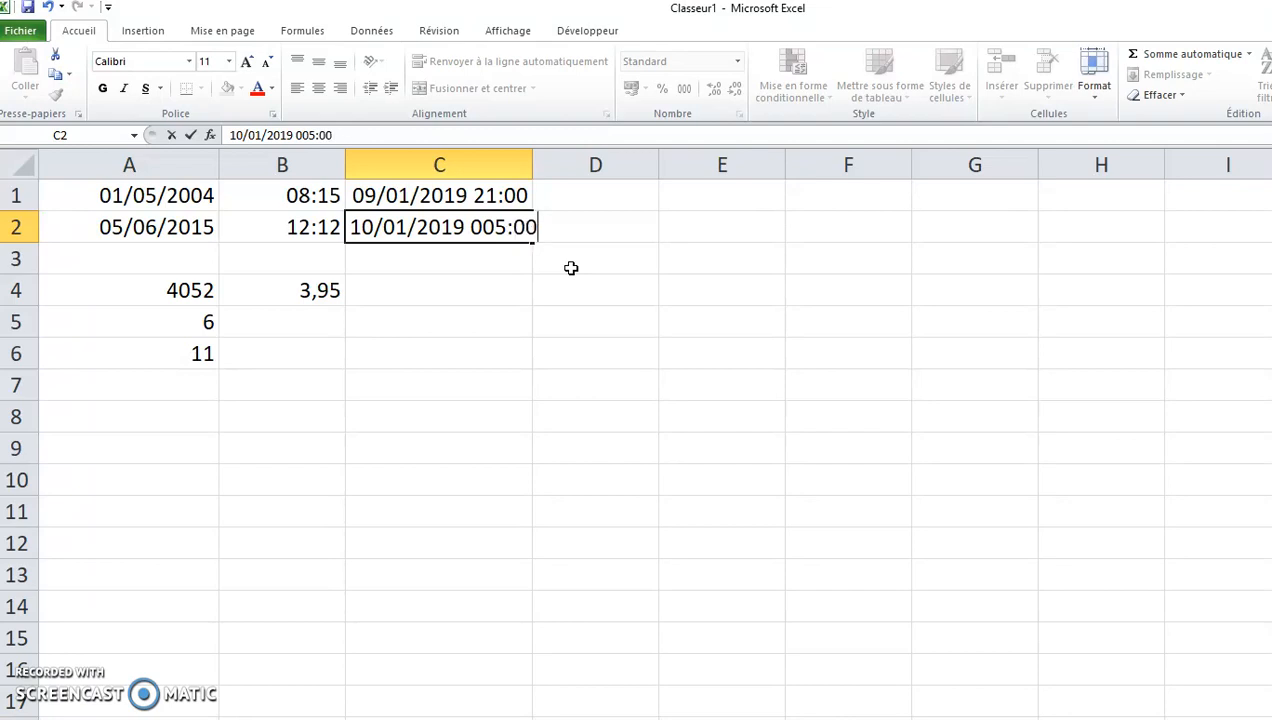
key(BackSpace)
key(BackSpace)
key(BackSpace)
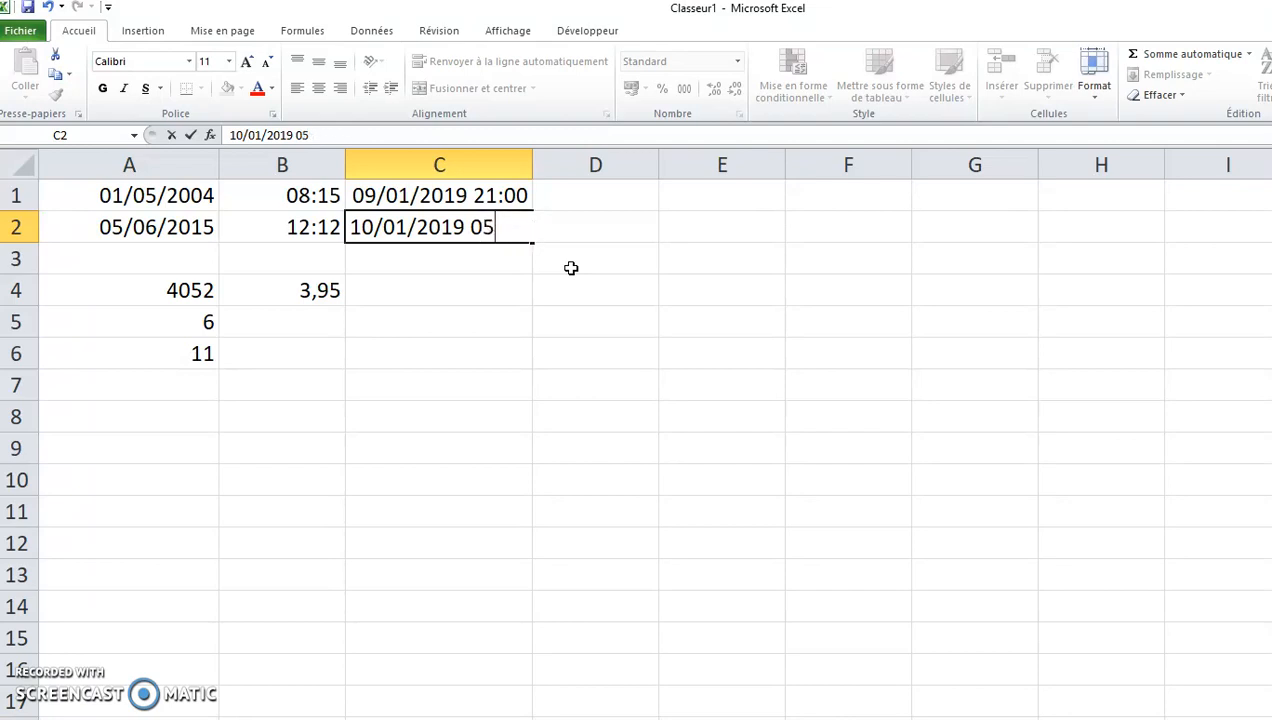
text(5:00)
key(Return)
Calculate the difference between the two date-times in cell C4 with =C2-C1 and set that cell's number format to Heure.
key(Down)
text(=)
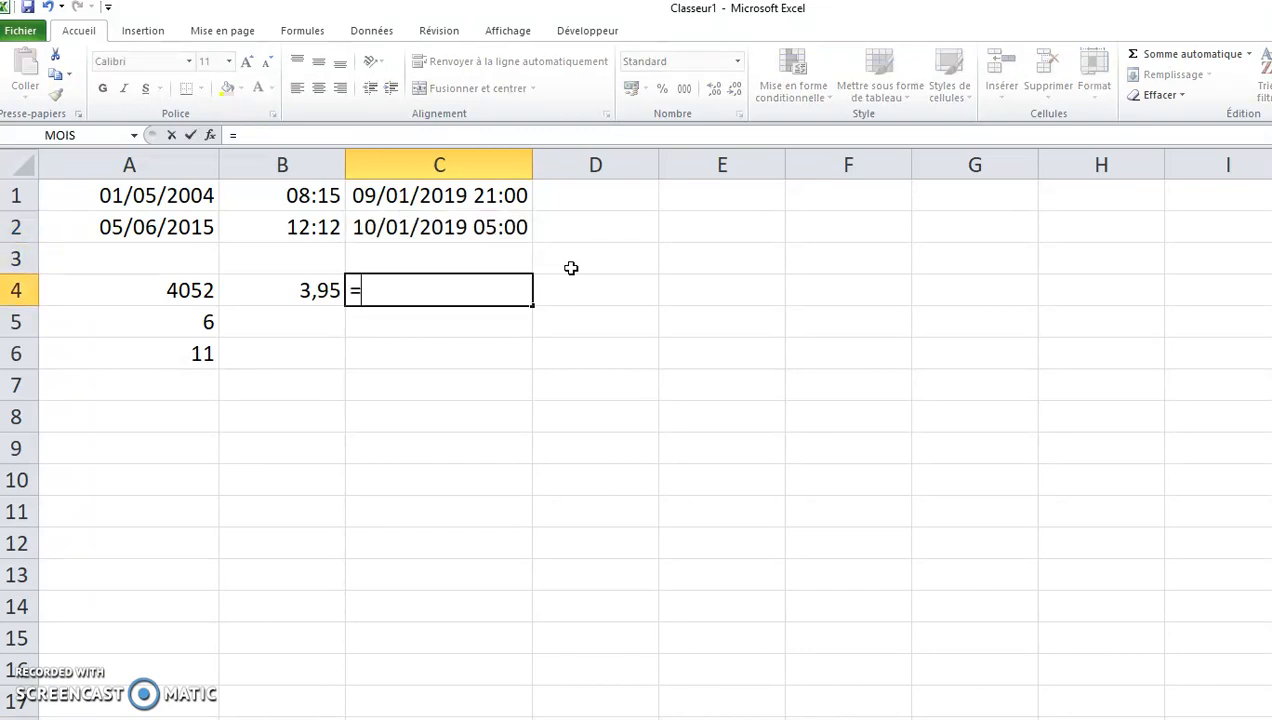
click(502, 224)
text(-)
click(502, 194)
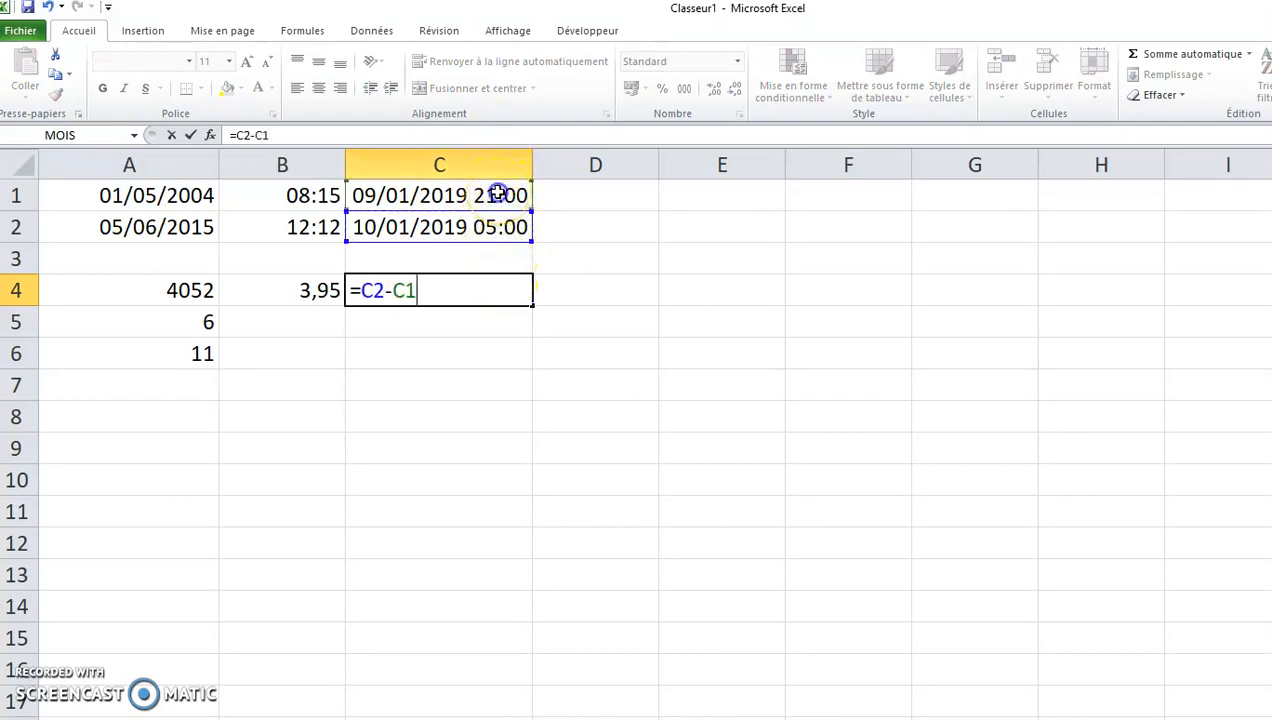
key(Return)
key(Up)
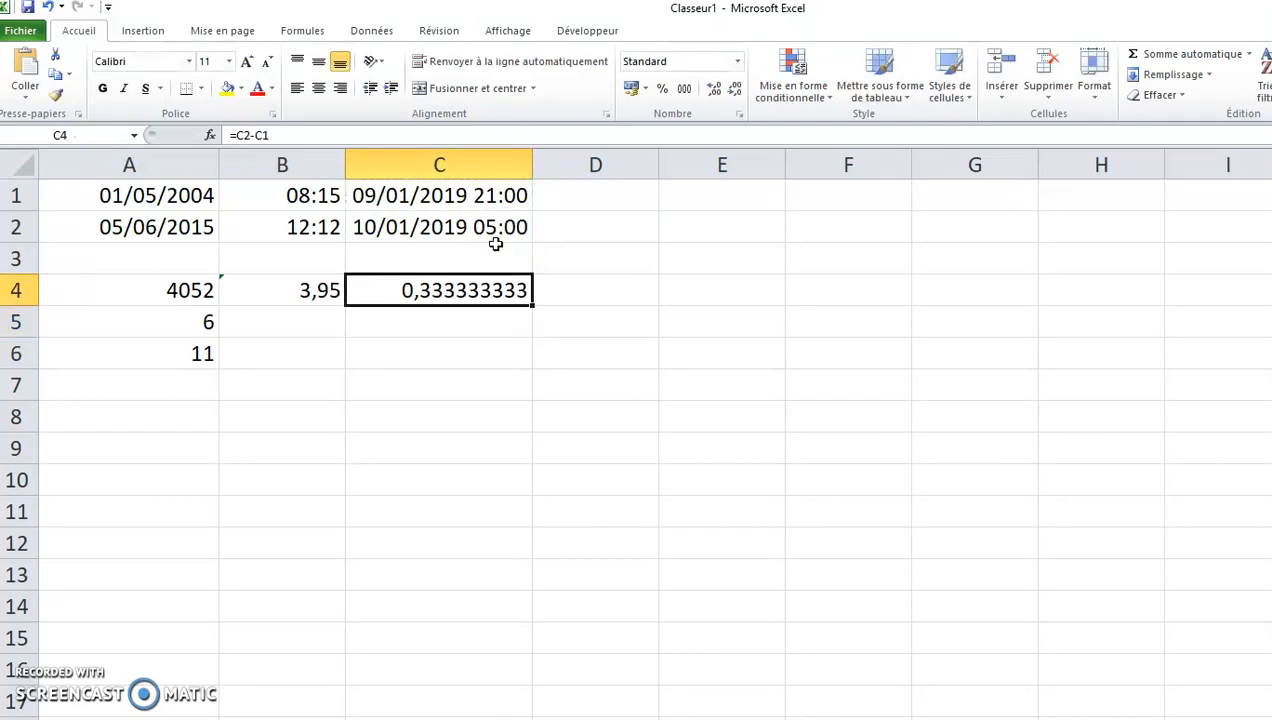
click(737, 61)
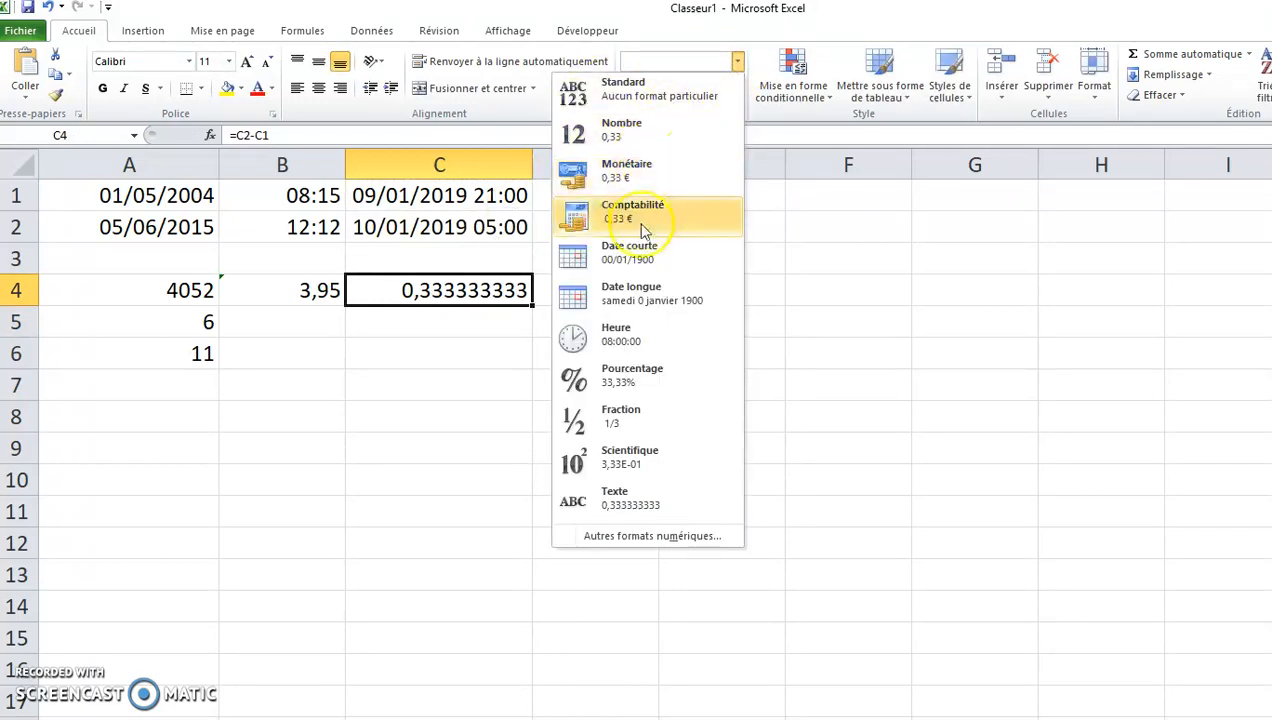
click(644, 321)
click(483, 290)
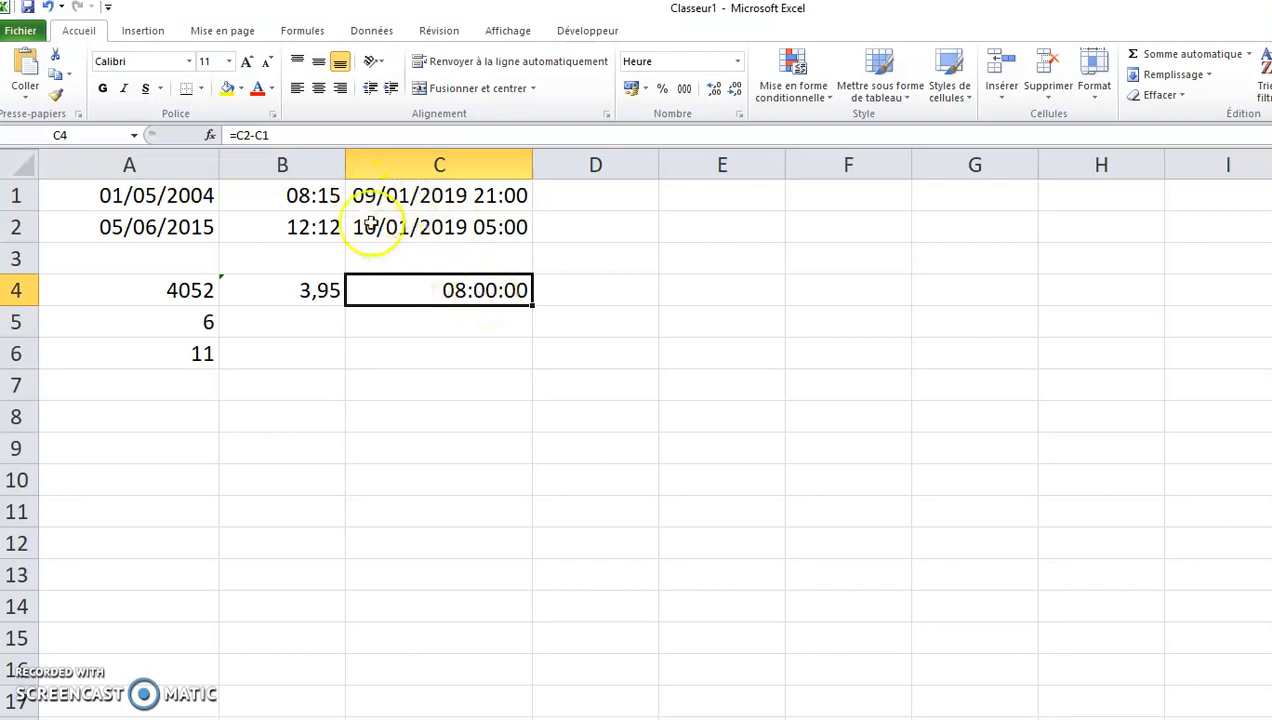
click(239, 134)
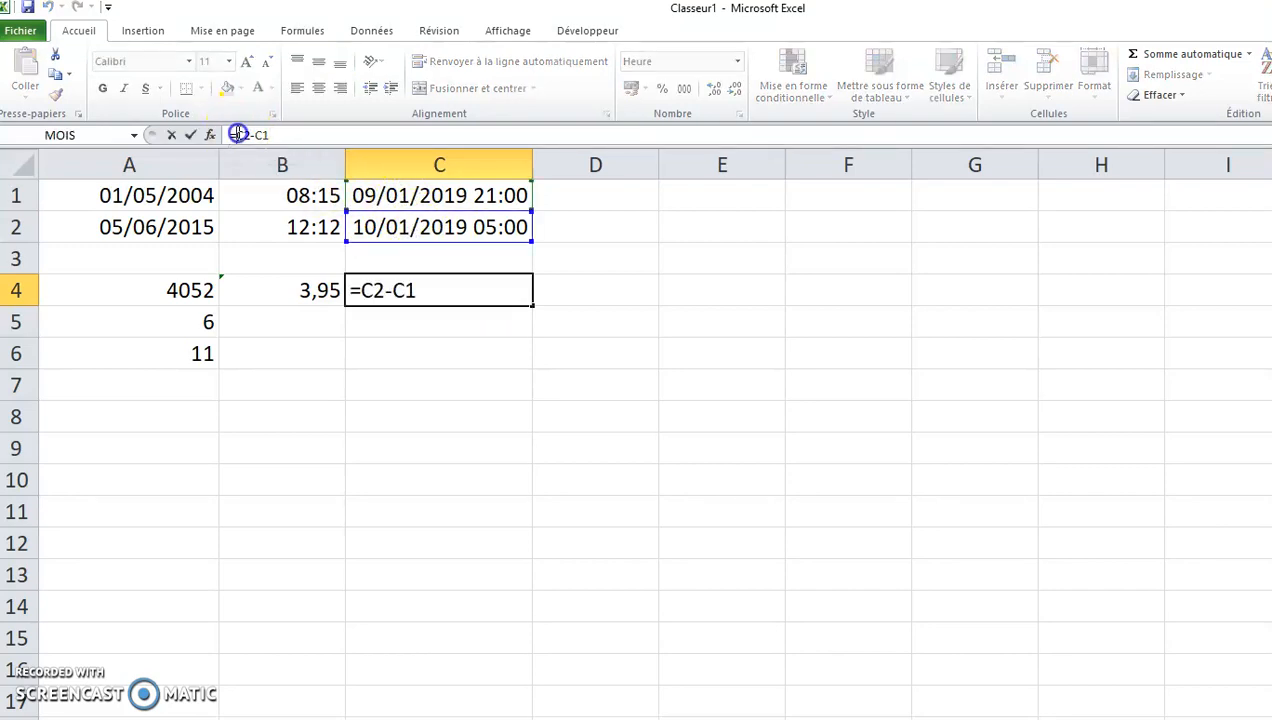
key(Return)
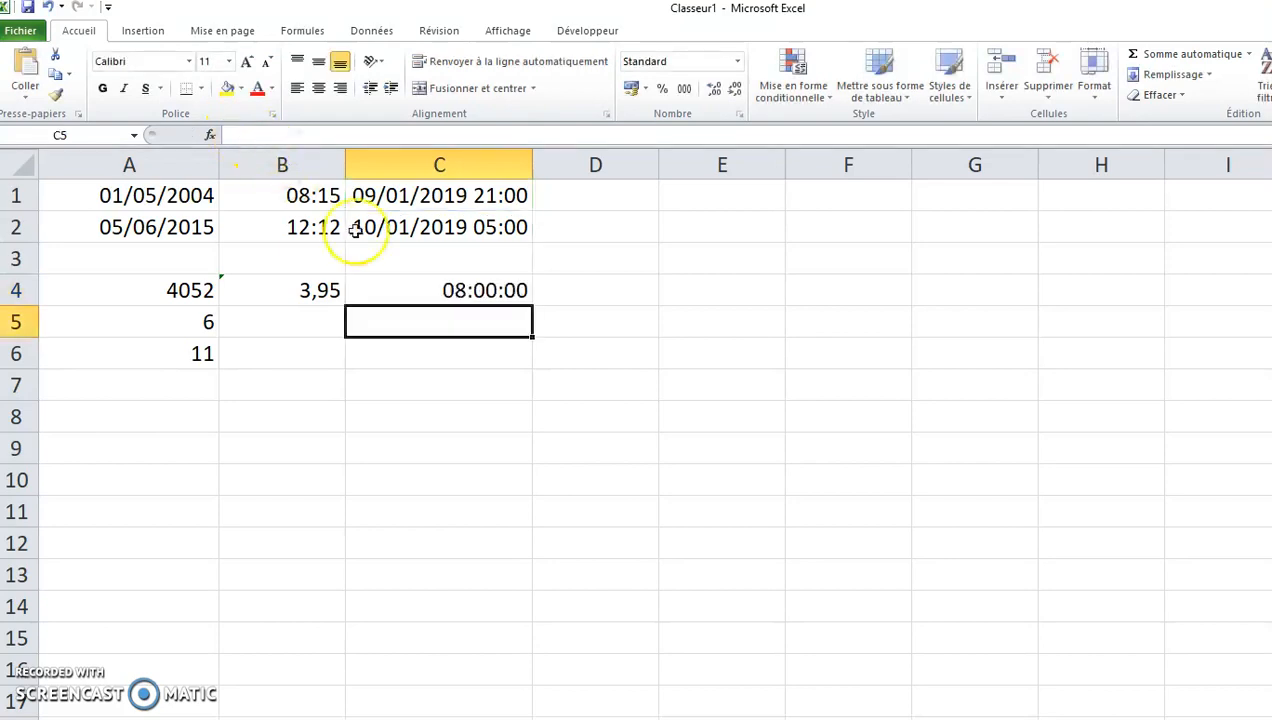
click(462, 294)
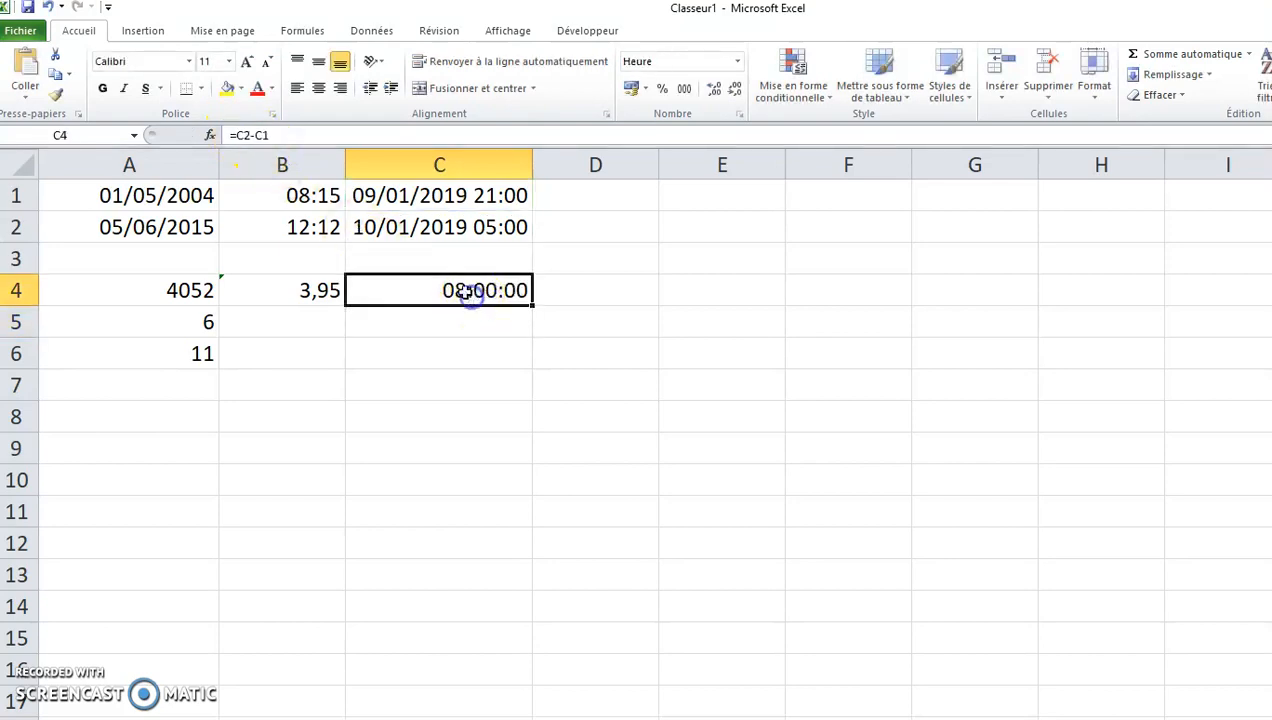
Rewrite the formula in cell C4 as =(C2-C1)*24 and set that cell's number format to Standard.
click(239, 134)
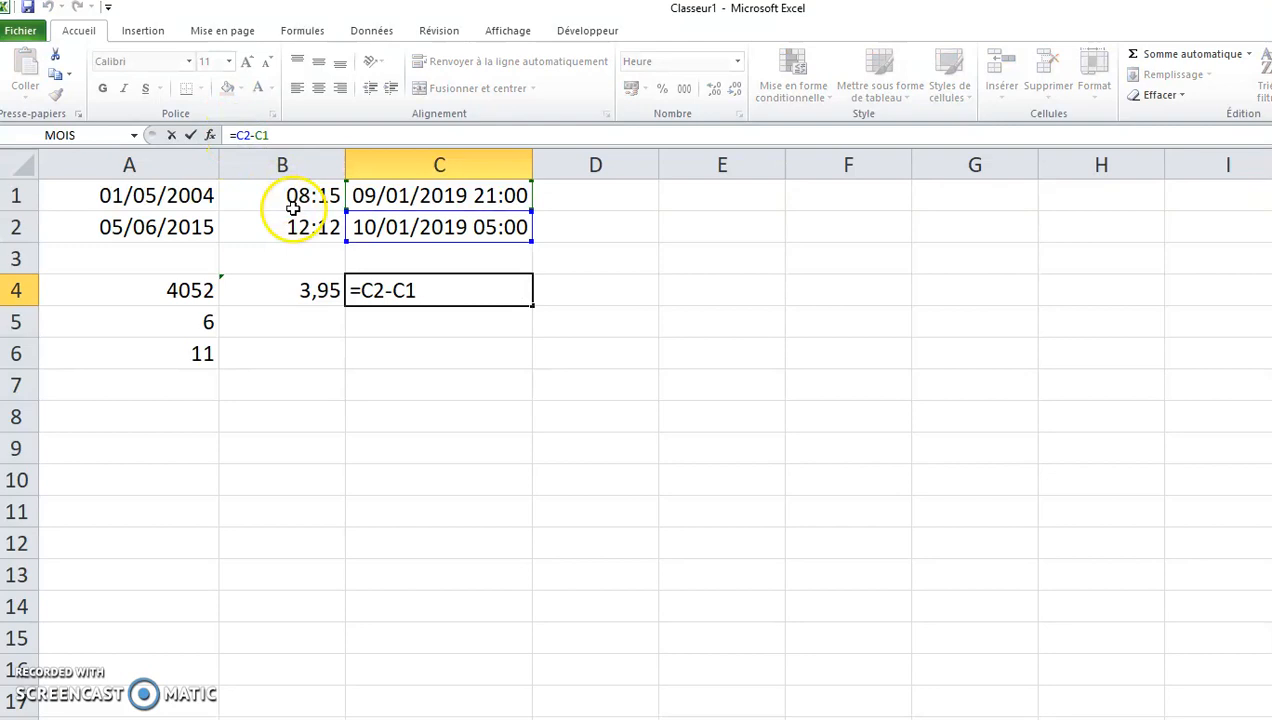
text(()
click(322, 134)
text()*2)
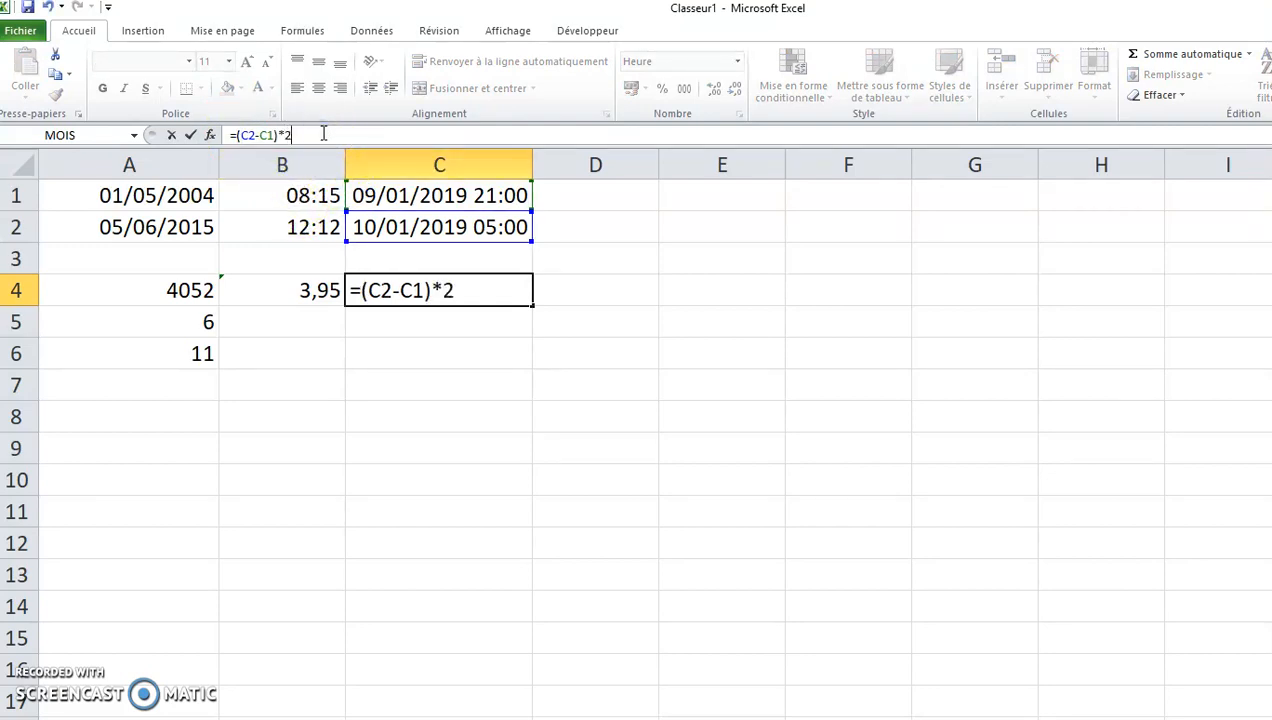
key(Return)
key(Up)
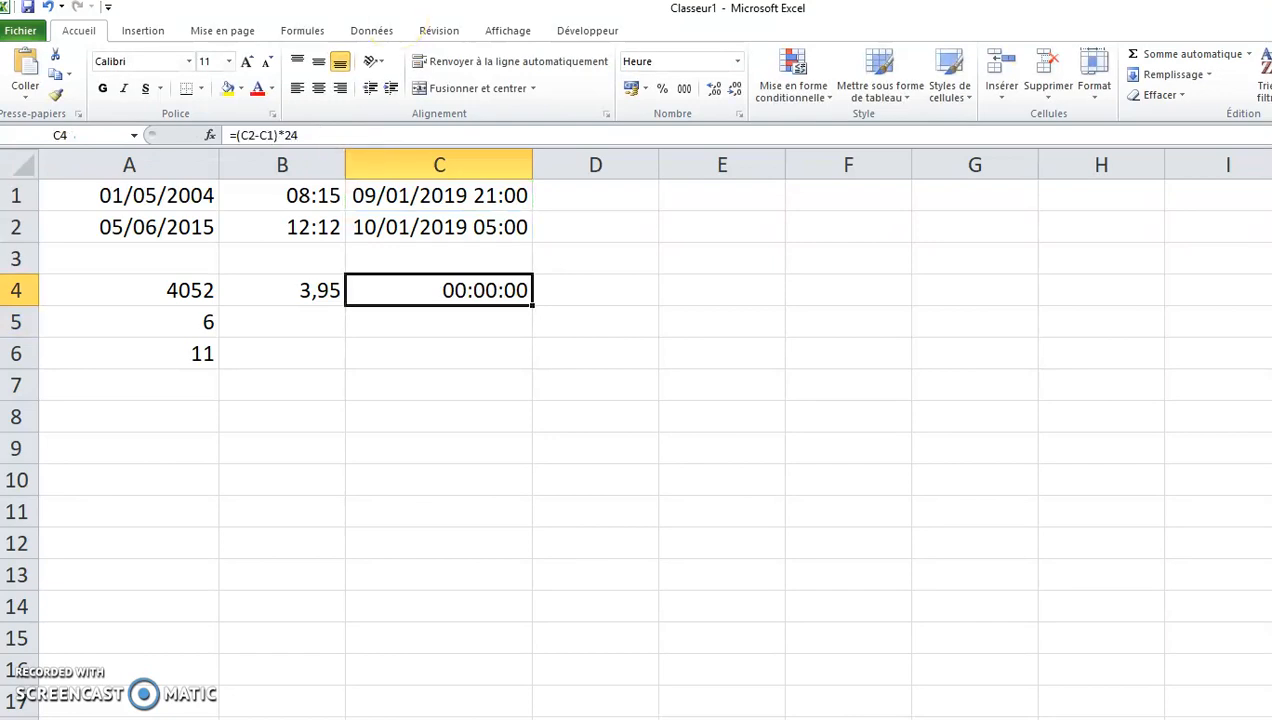
click(738, 62)
click(712, 94)
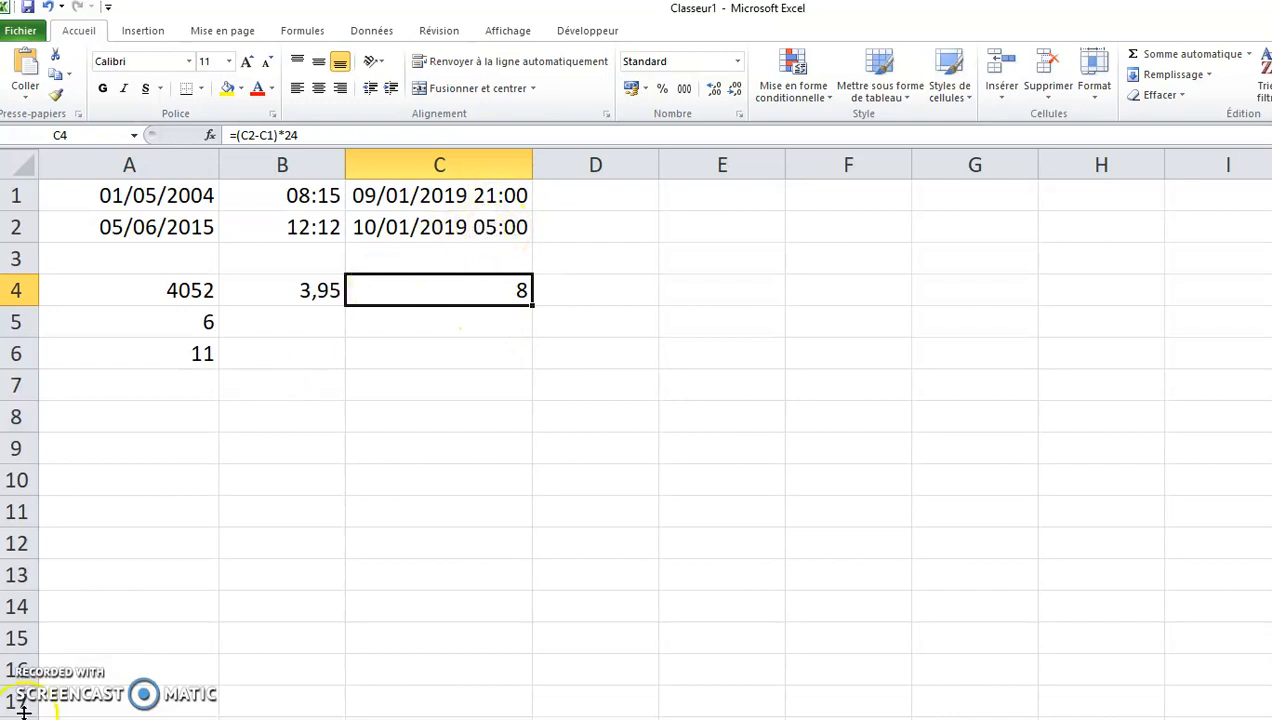
Change the time part of the start date-time in cell C1 to 21:15.
click(483, 195)
double_click(322, 134)
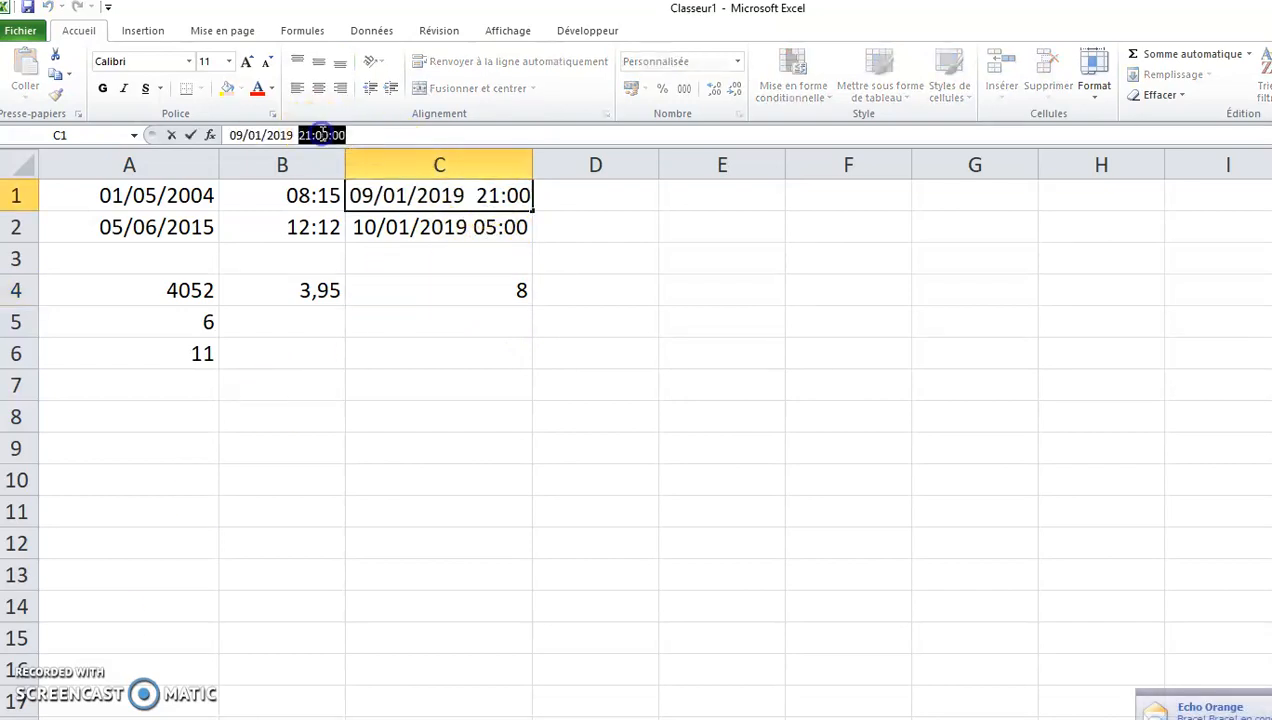
click(320, 134)
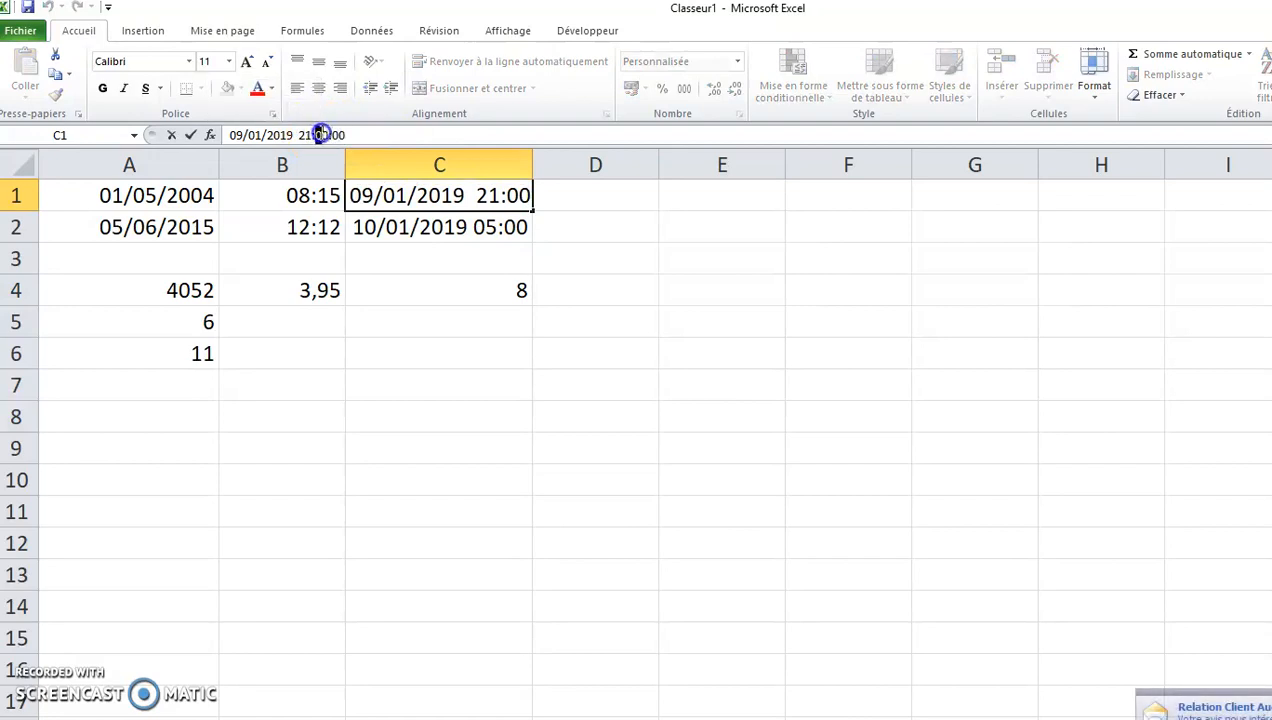
double_click(322, 134)
click(325, 135)
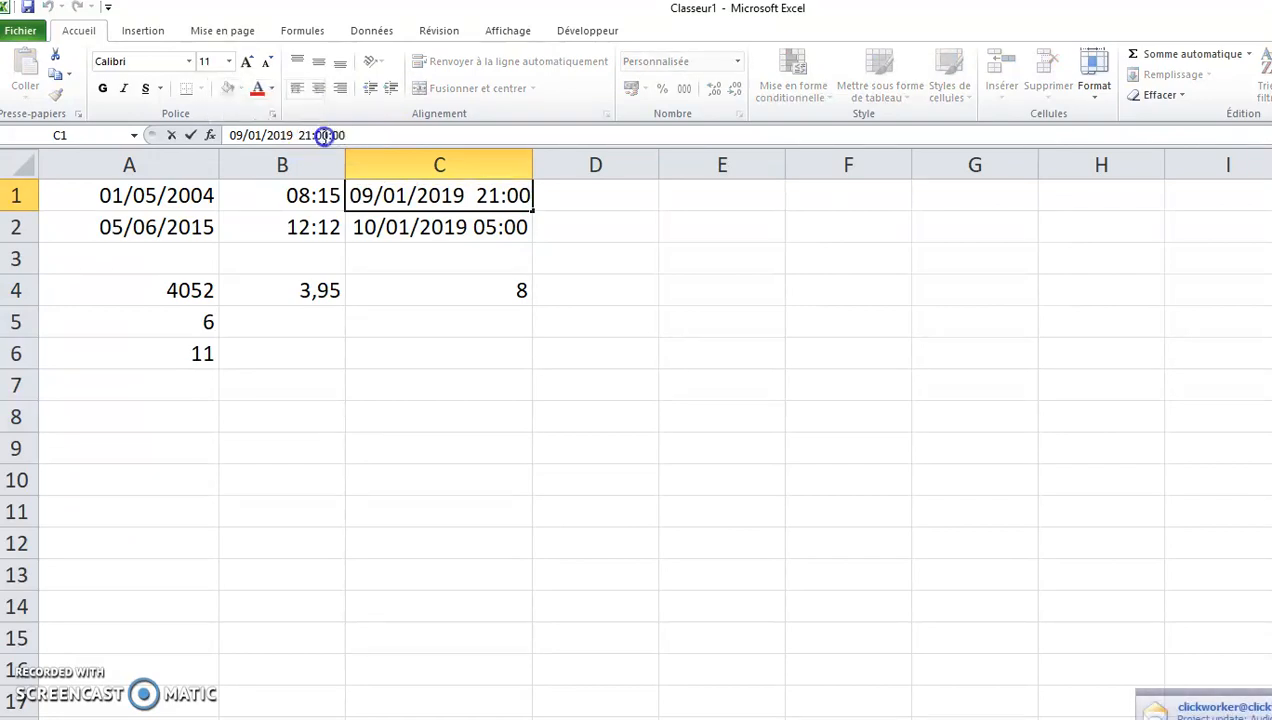
key(BackSpace)
key(BackSpace)
text(15)
key(Return)
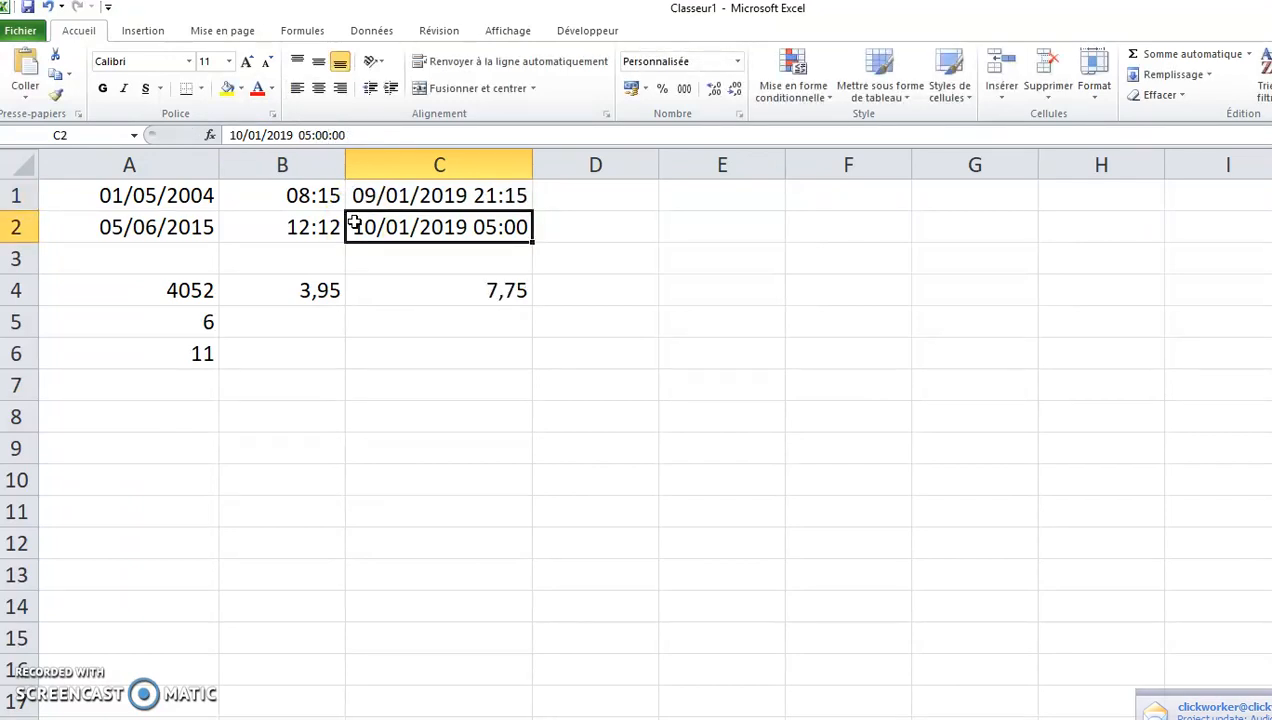
Change the time part of the end date-time in cell C2 to 05:01.
key(F2)
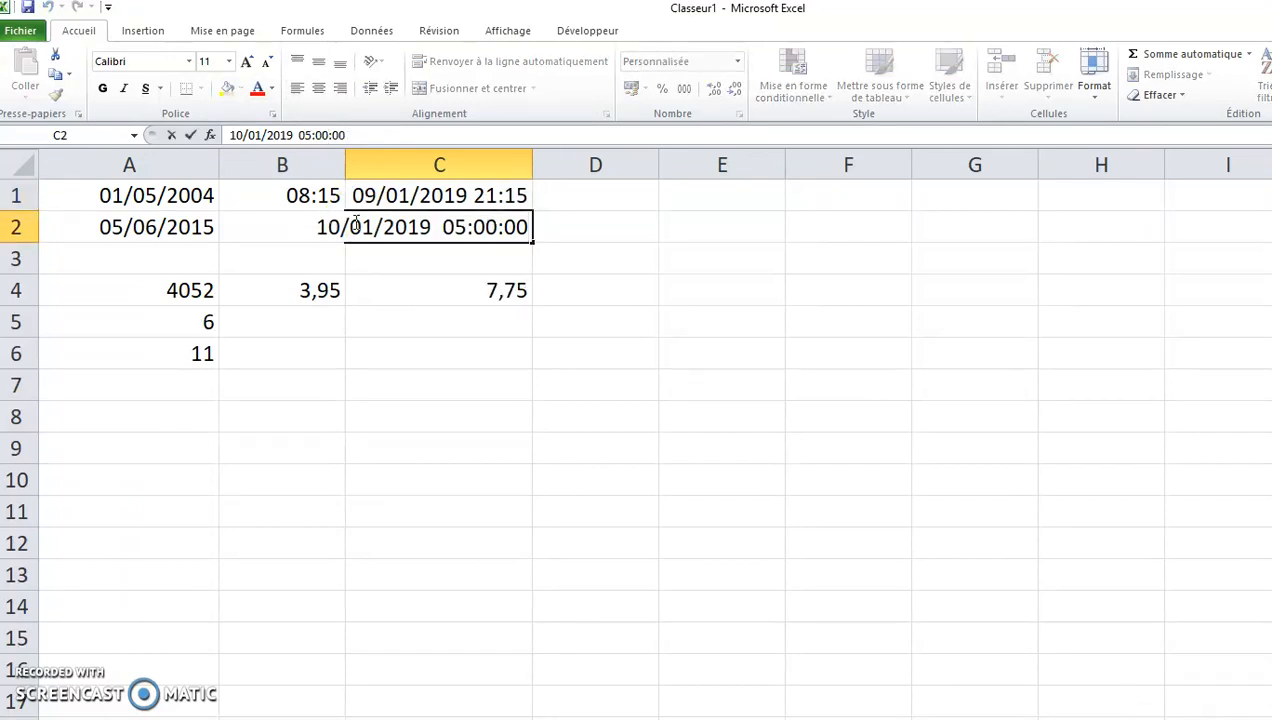
key(Left)
key(Left)
key(Left)
key(BackSpace)
key(BackSpace)
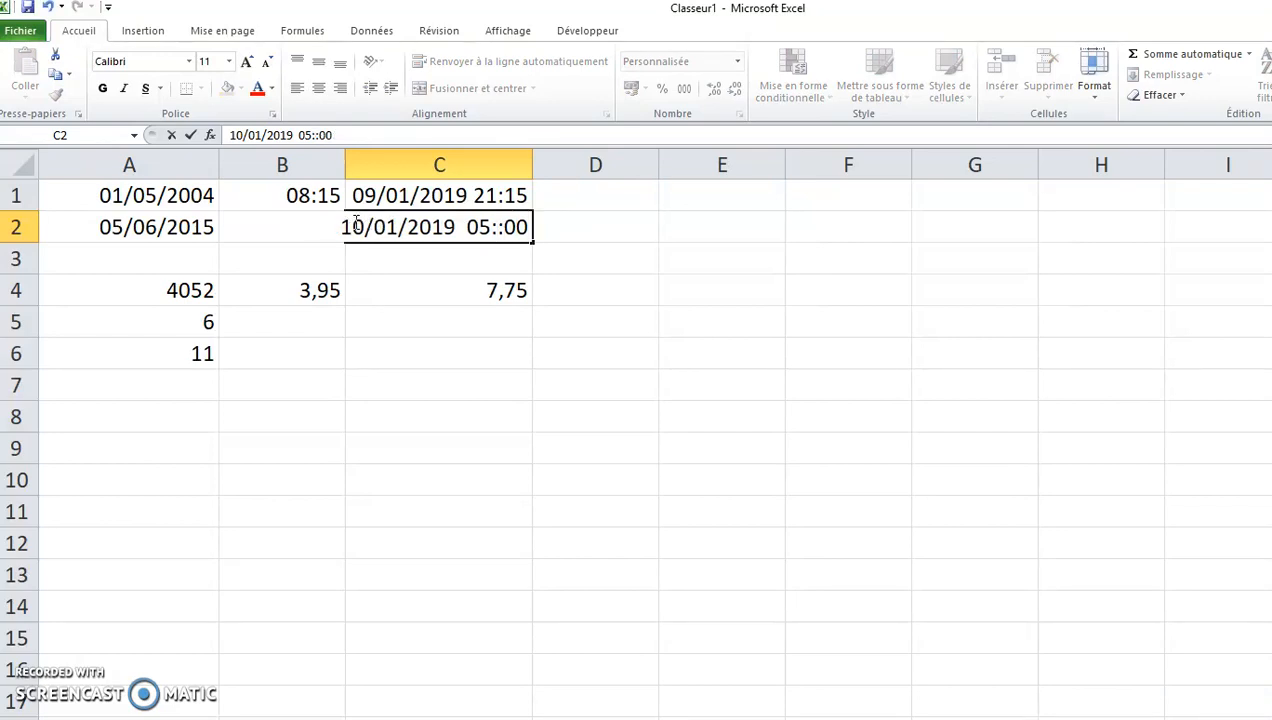
text(01)
key(Return)
key(Down)
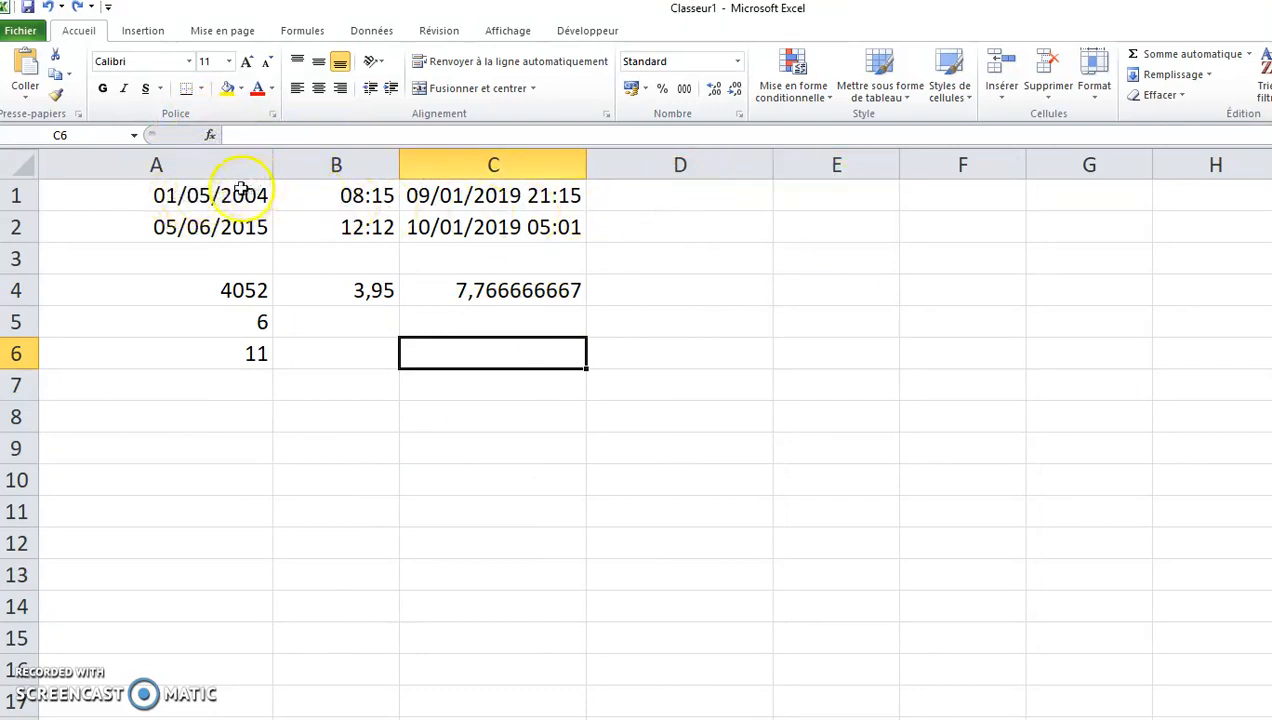
Extract the hour of the date-time in C1 into cell D1 with =HEURE(C1).
click(672, 197)
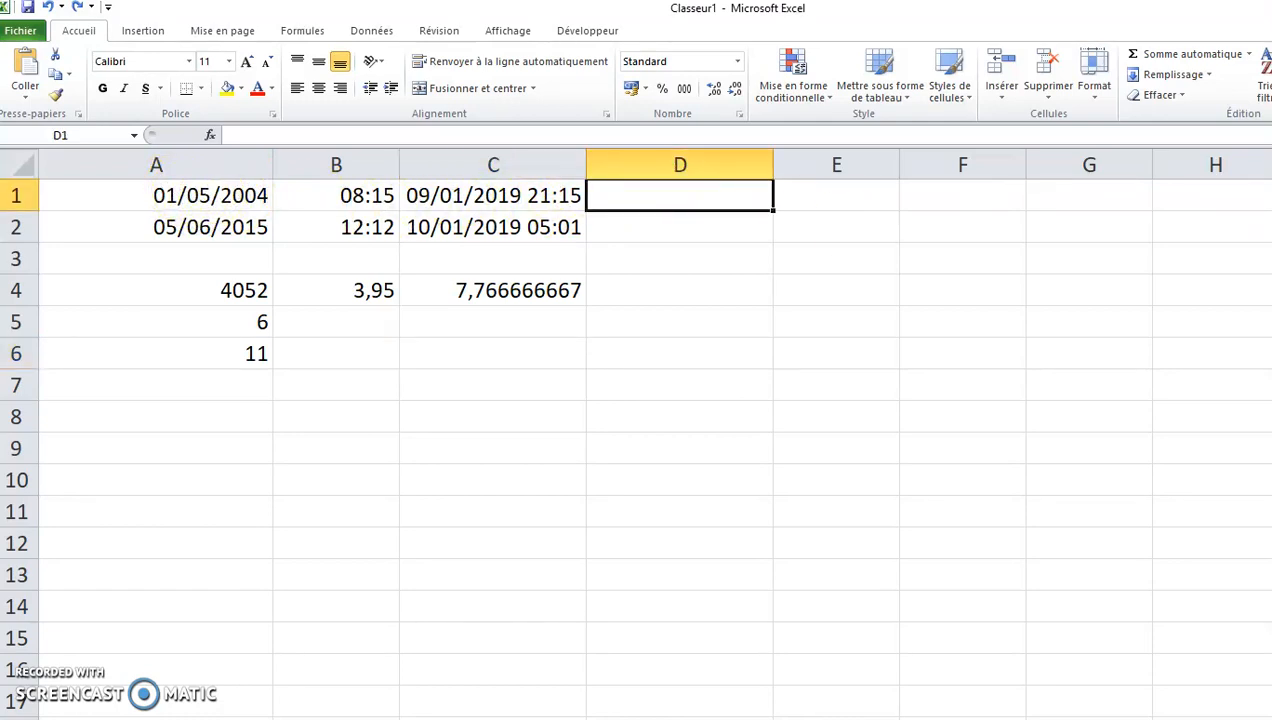
text(=heure()
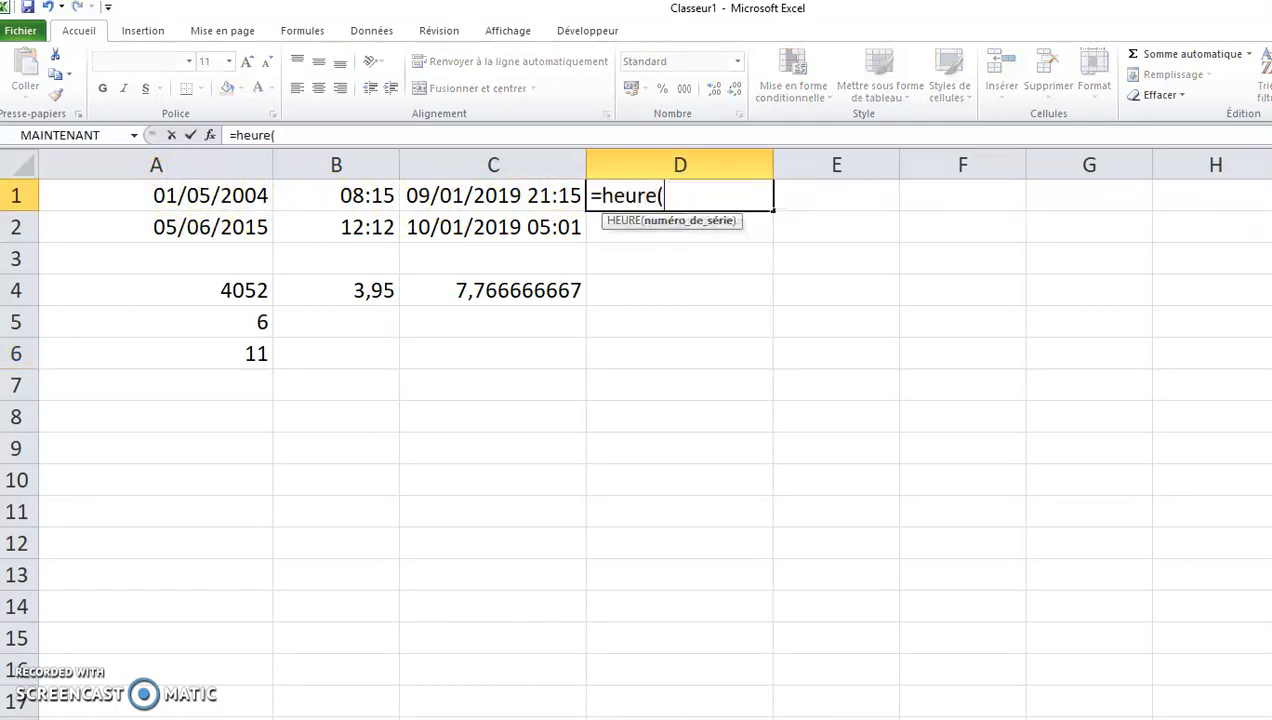
click(528, 196)
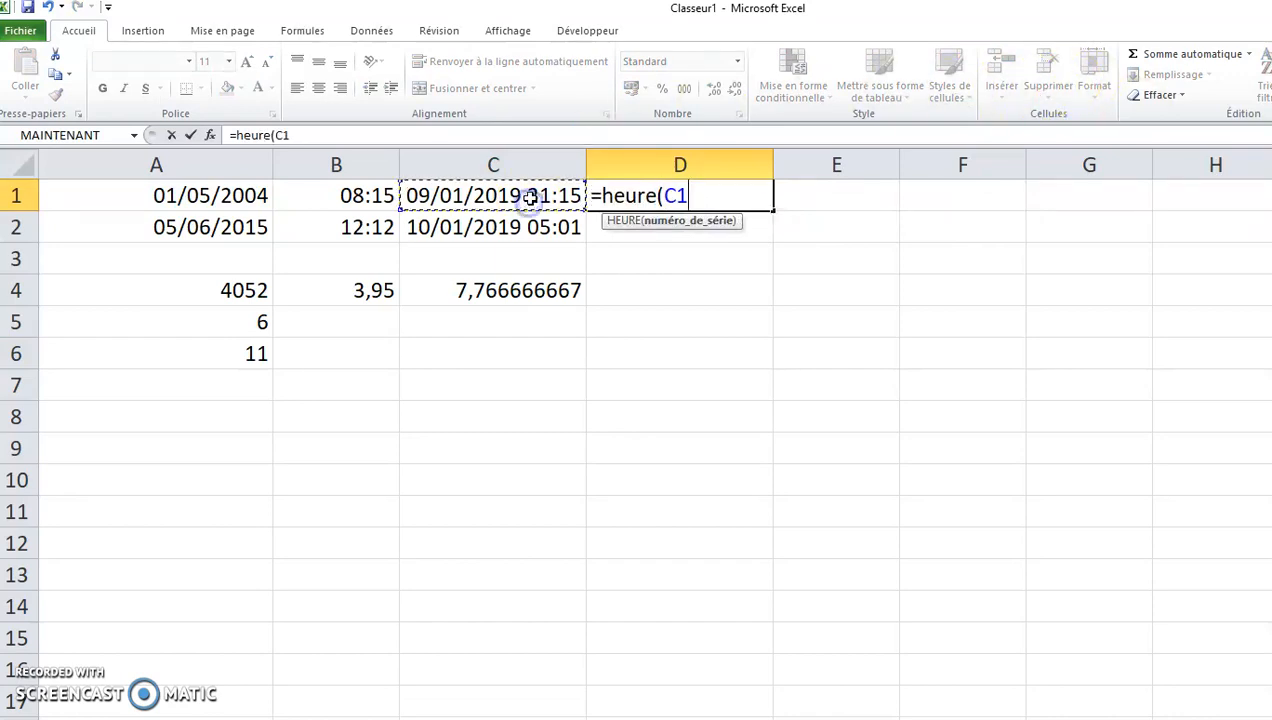
text())
key(Return)
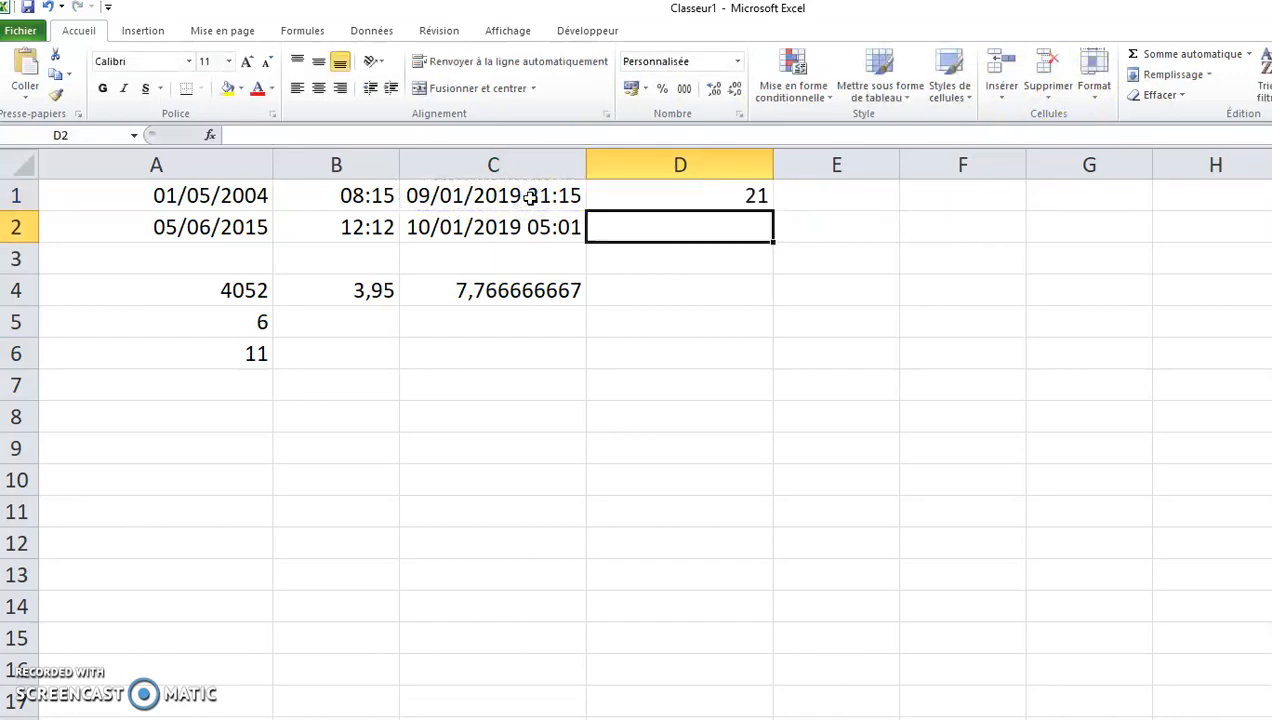
key(Up)
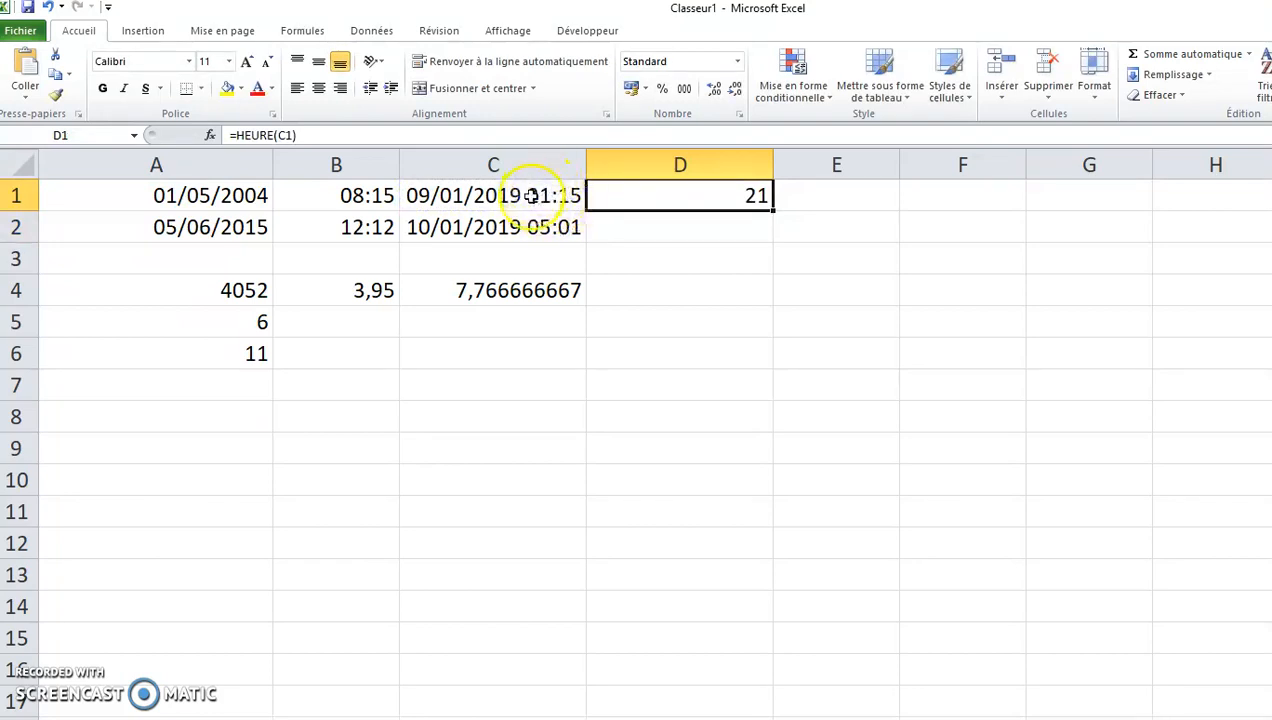
Extract the minutes of the date-time in C2 into cell D2 with =MINUTE(C2) and set that cell's number format to Standard.
click(742, 215)
click(445, 133)
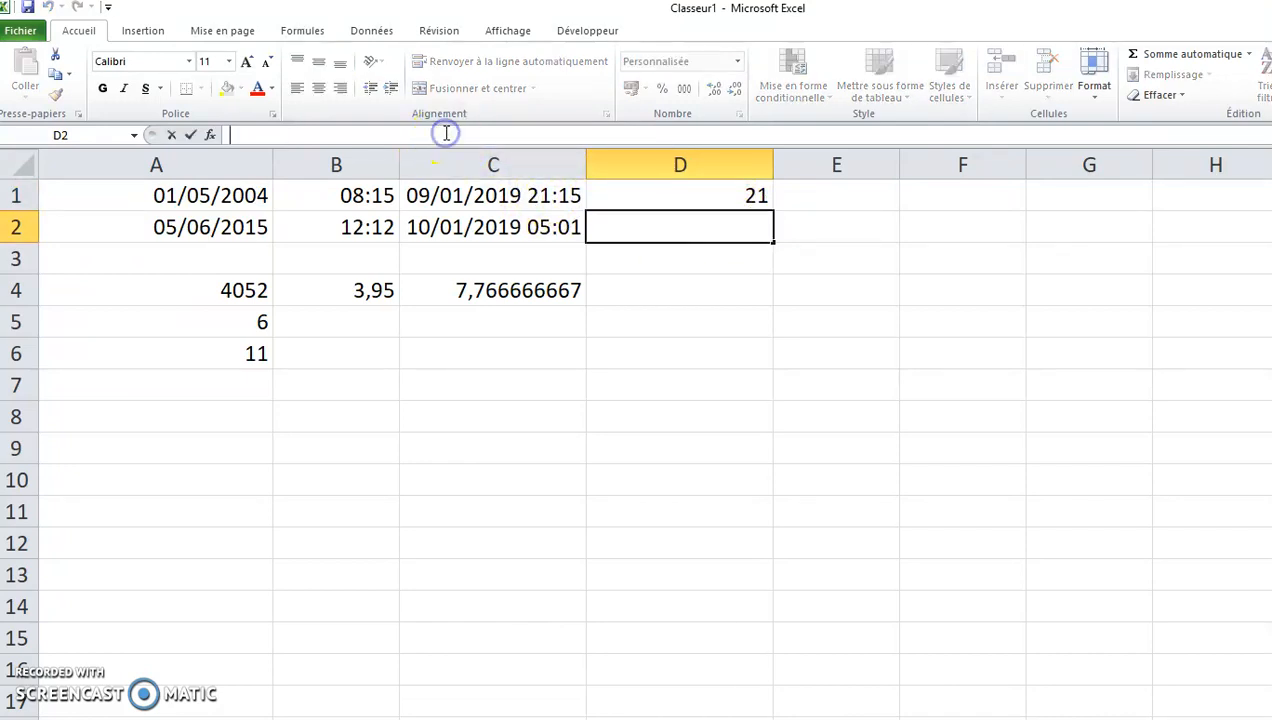
text(=minute()
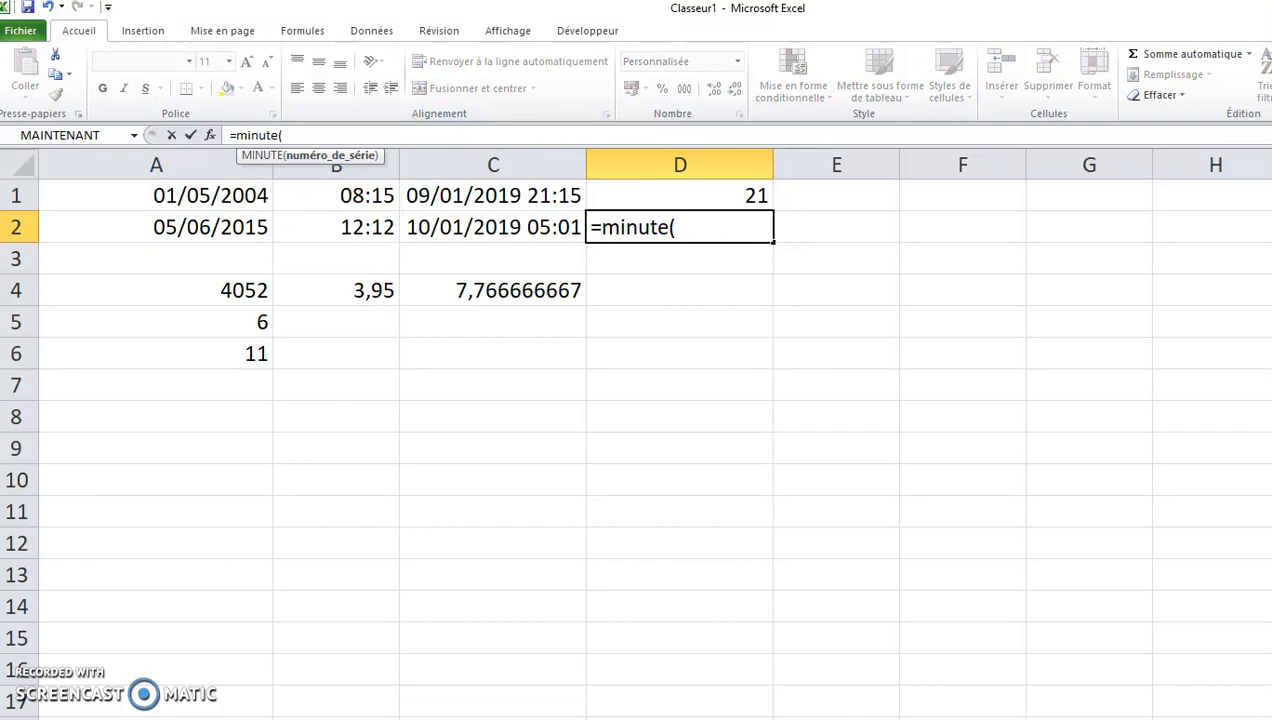
click(494, 232)
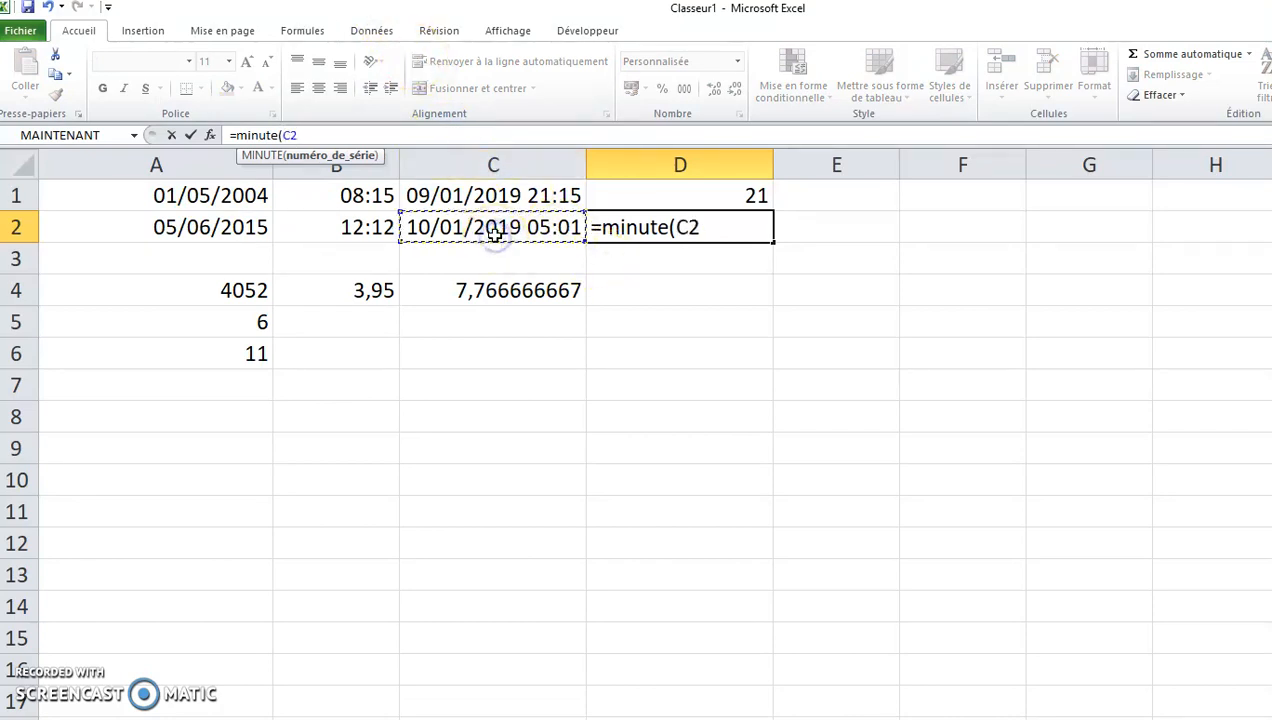
text())
key(Return)
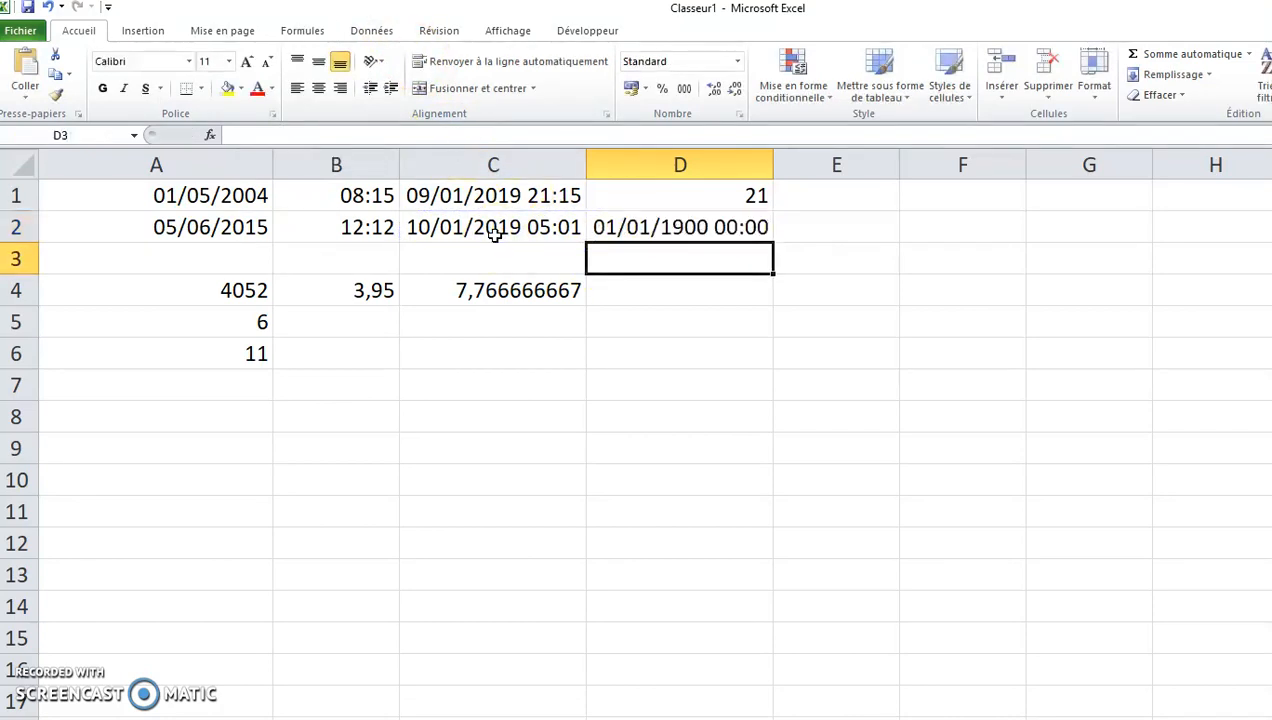
key(Up)
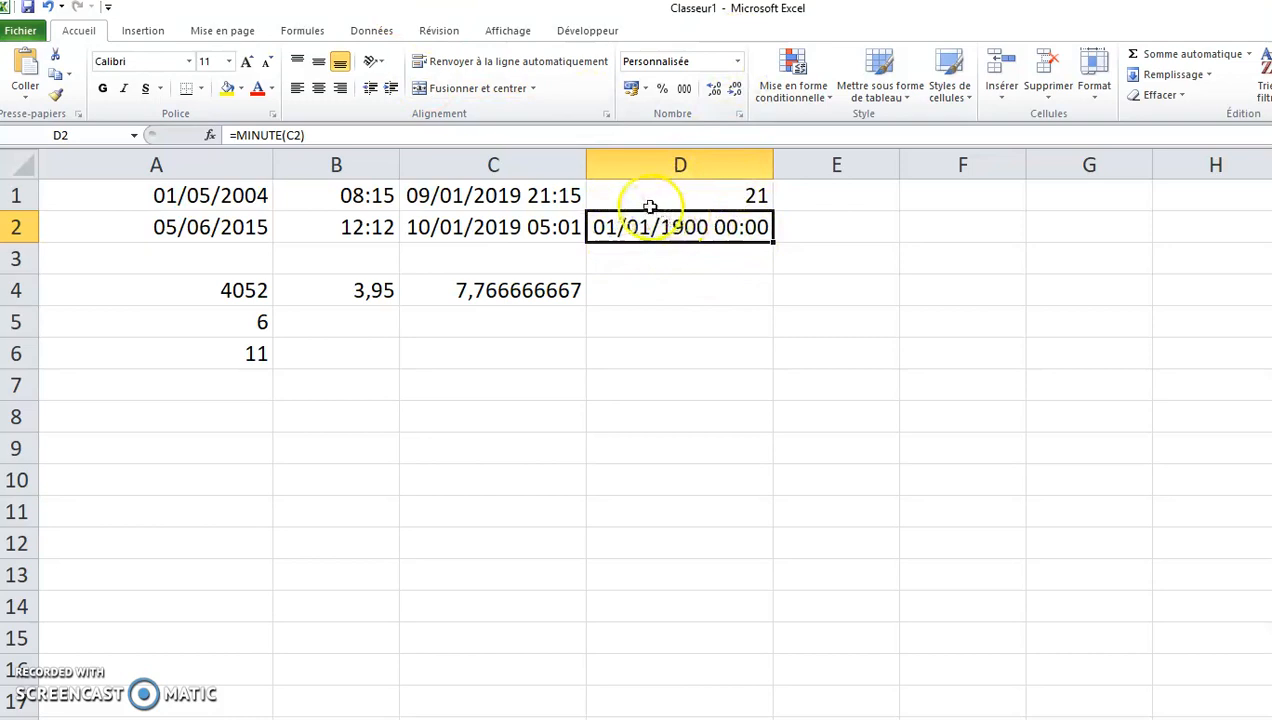
click(737, 61)
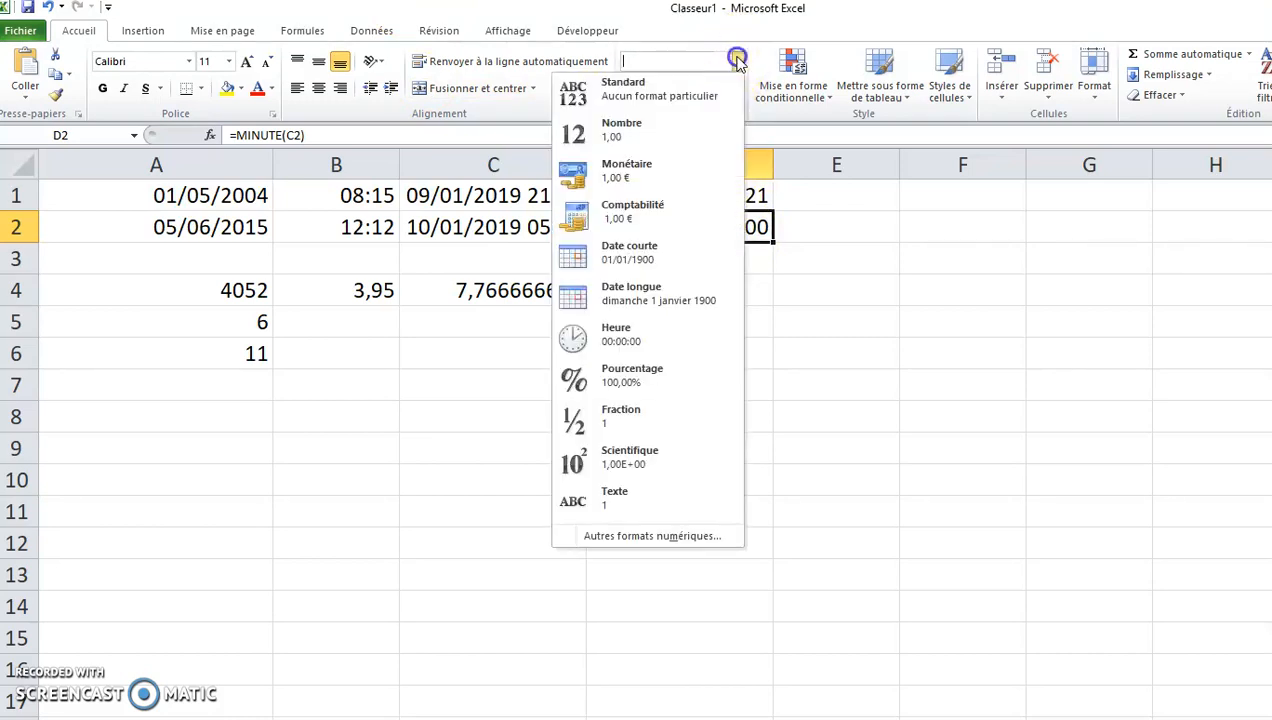
click(676, 92)
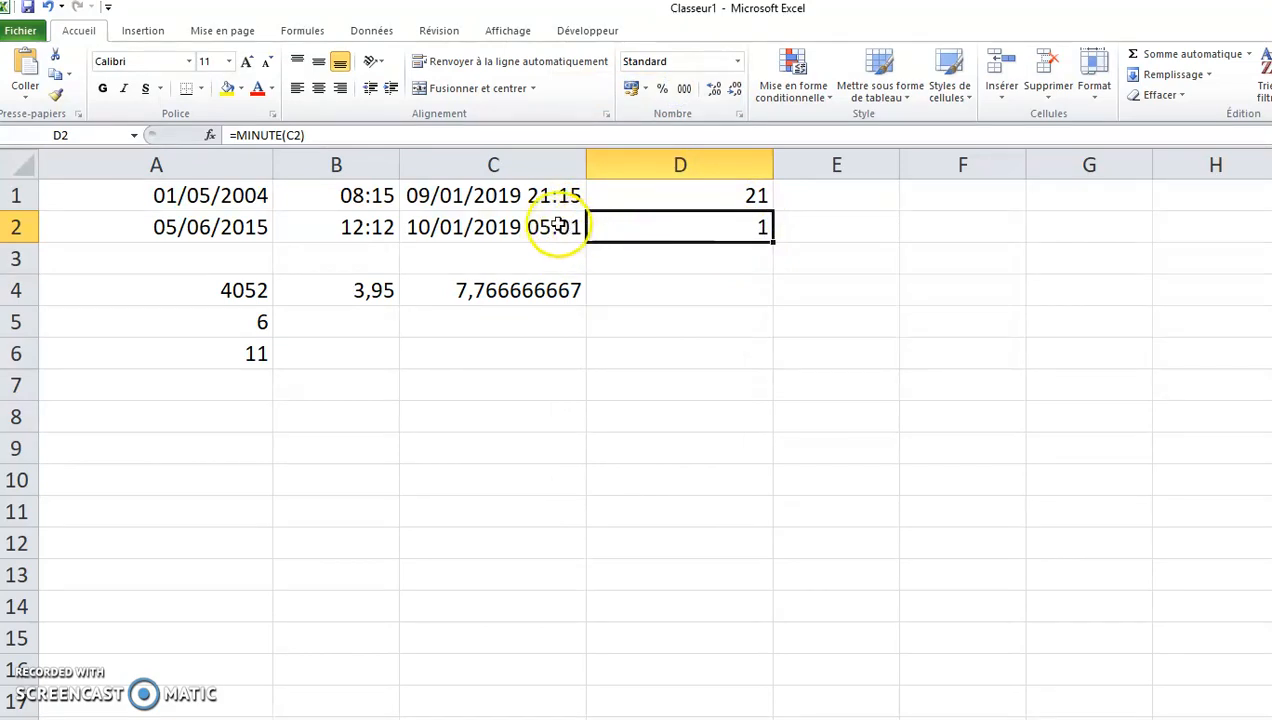
click(727, 286)
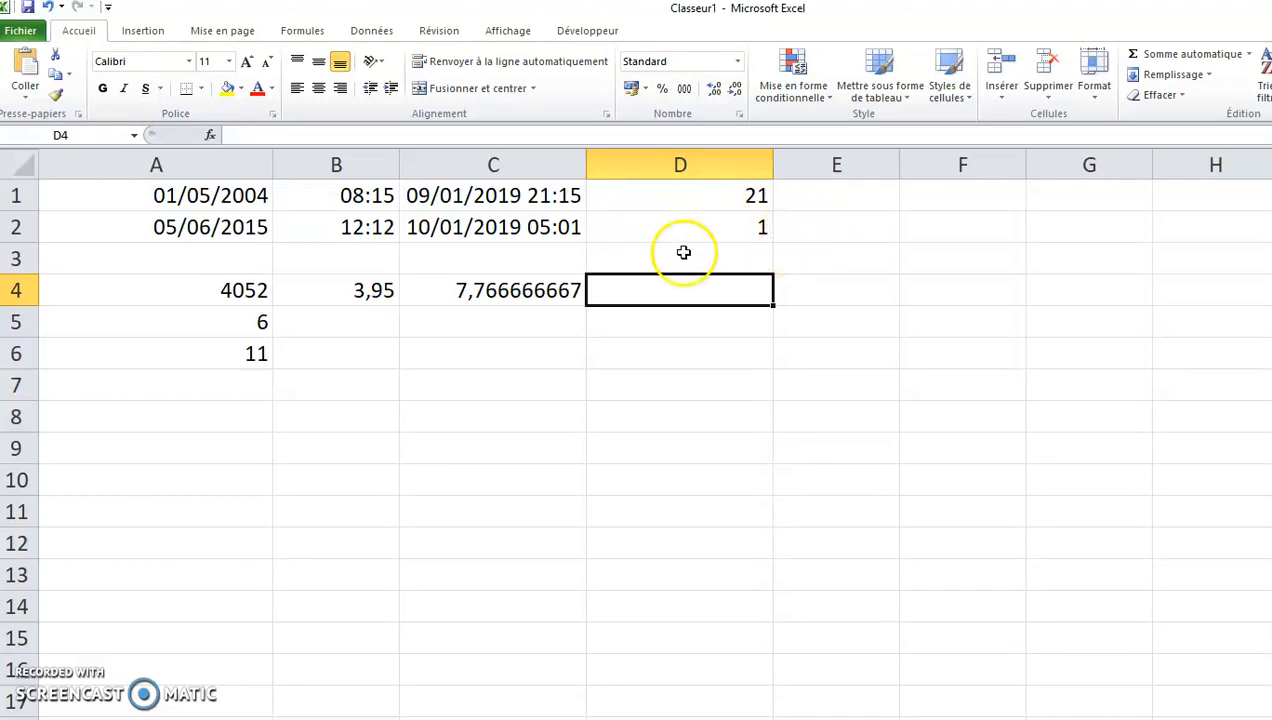
Insert the current date in cell C6 with the formula =AUJOURDHUI().
click(537, 290)
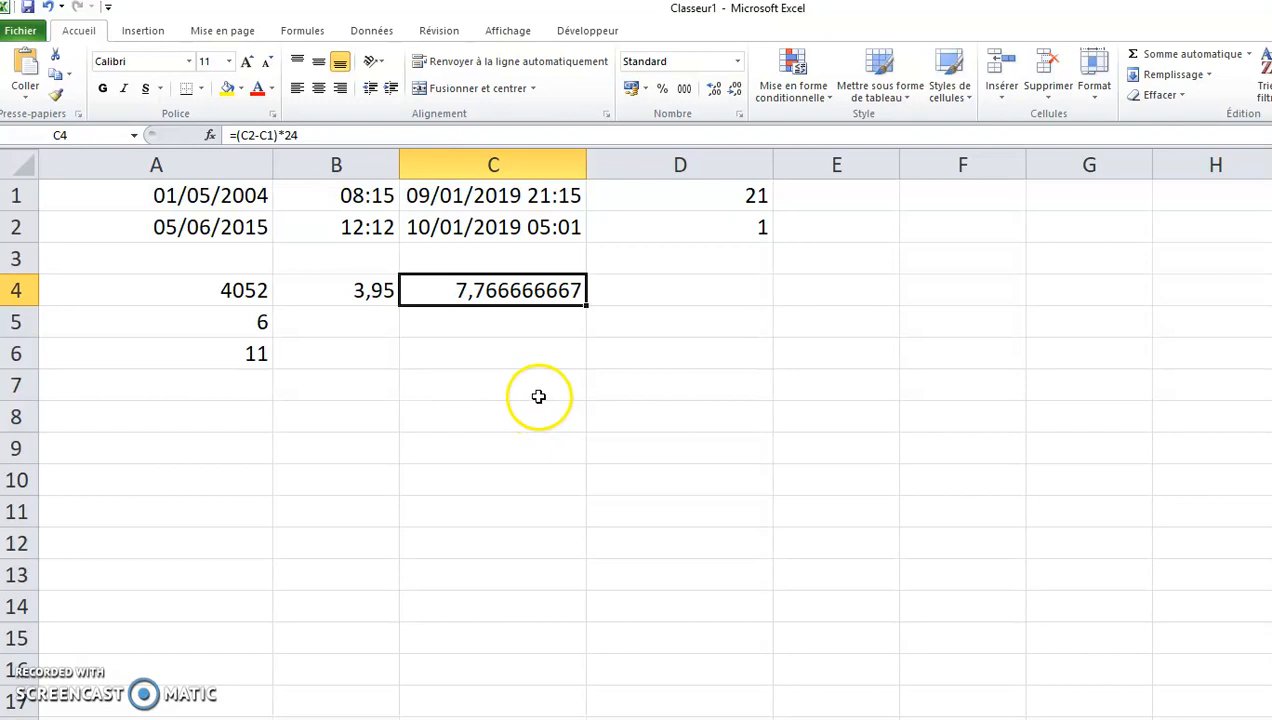
click(522, 361)
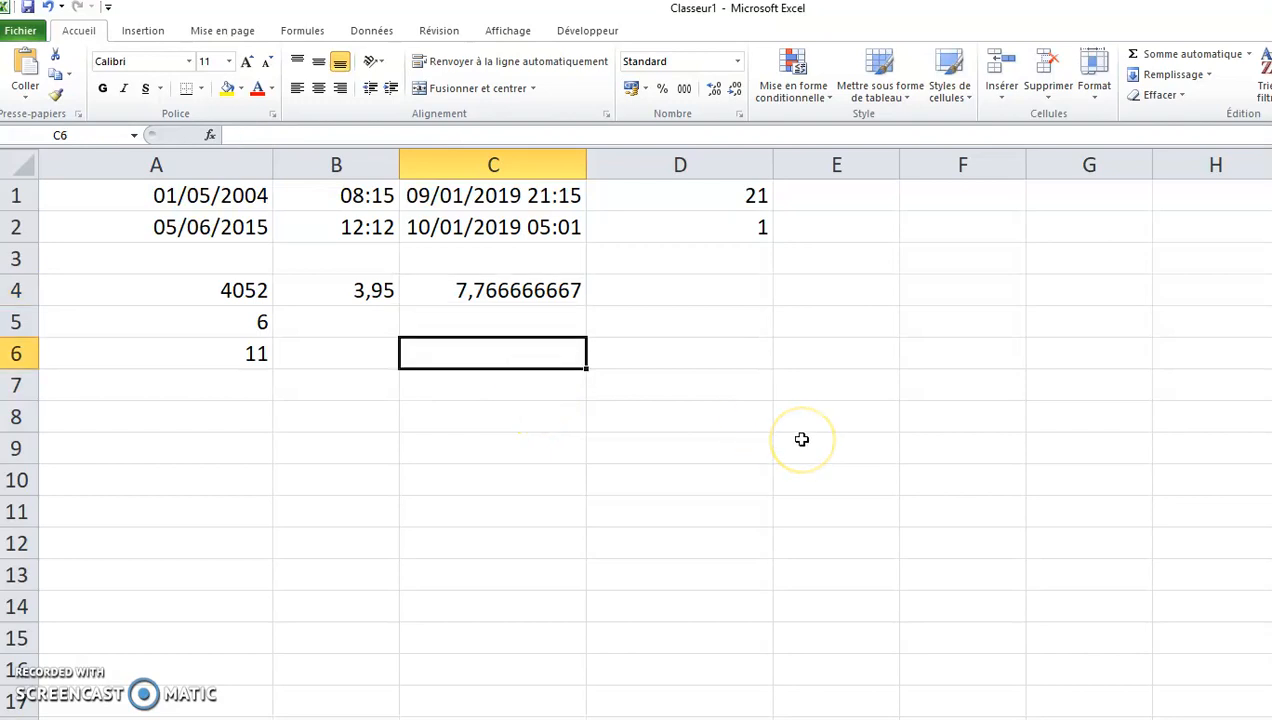
text(=auj)
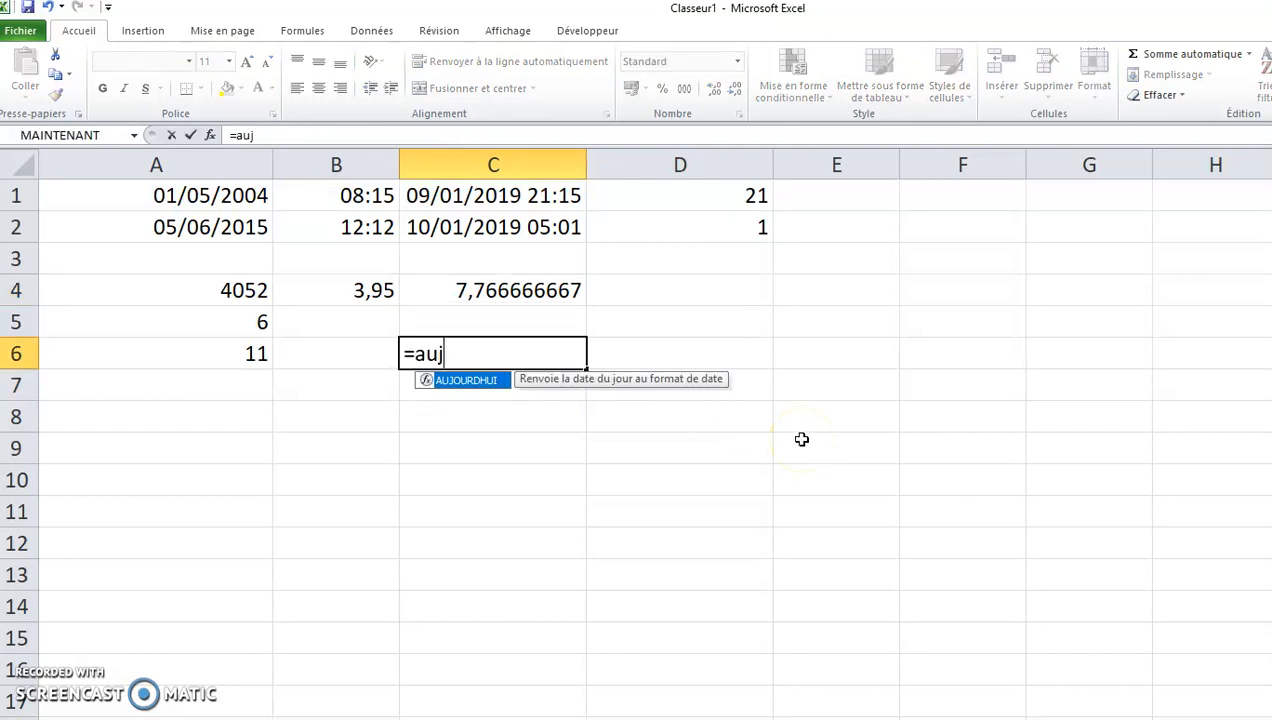
text(ourdhui()
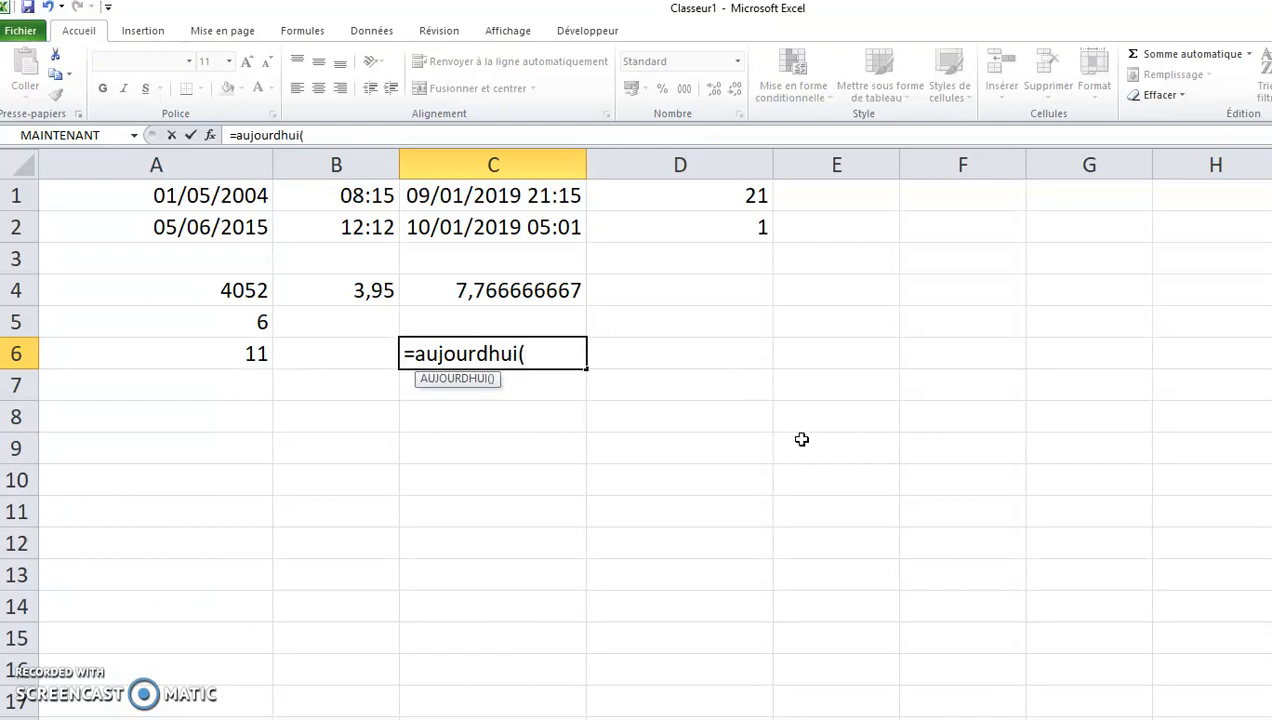
text())
key(Return)
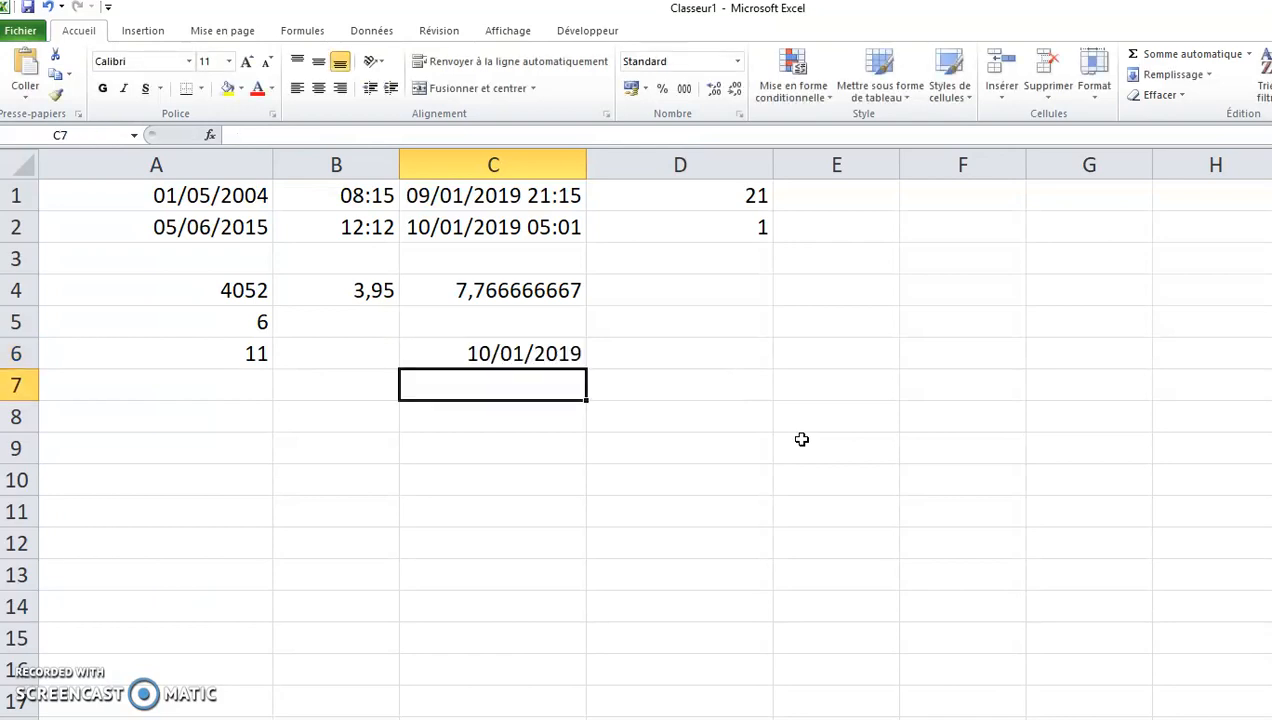
Insert the current date and time in cell C7 with the formula =MAINTENANT().
text(=maintenant()
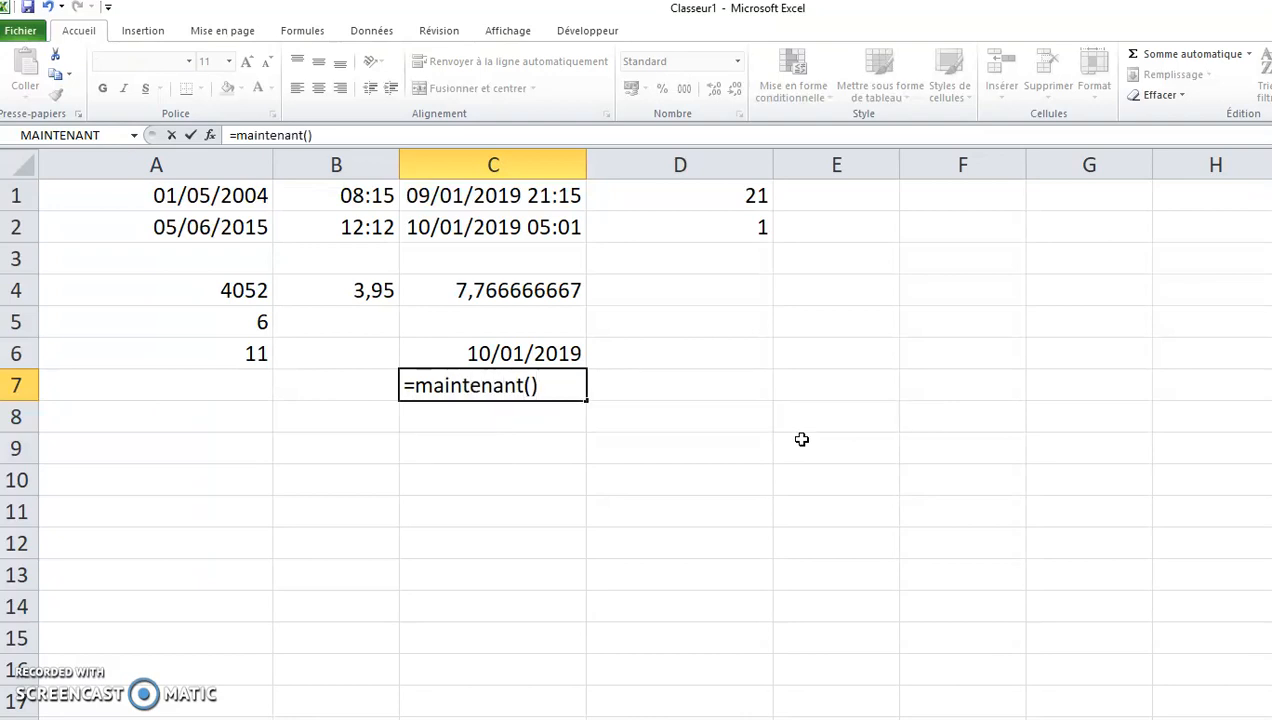
key(Return)
key(Up)
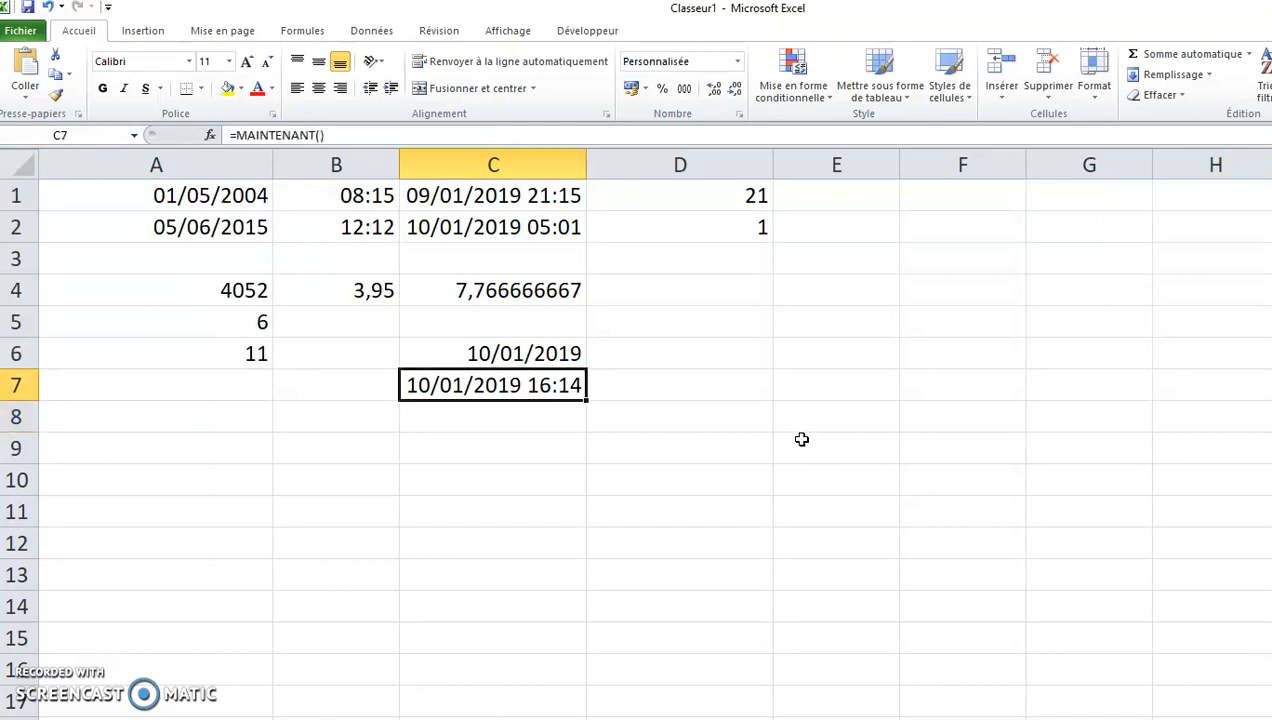
key(Up)
key(Down)
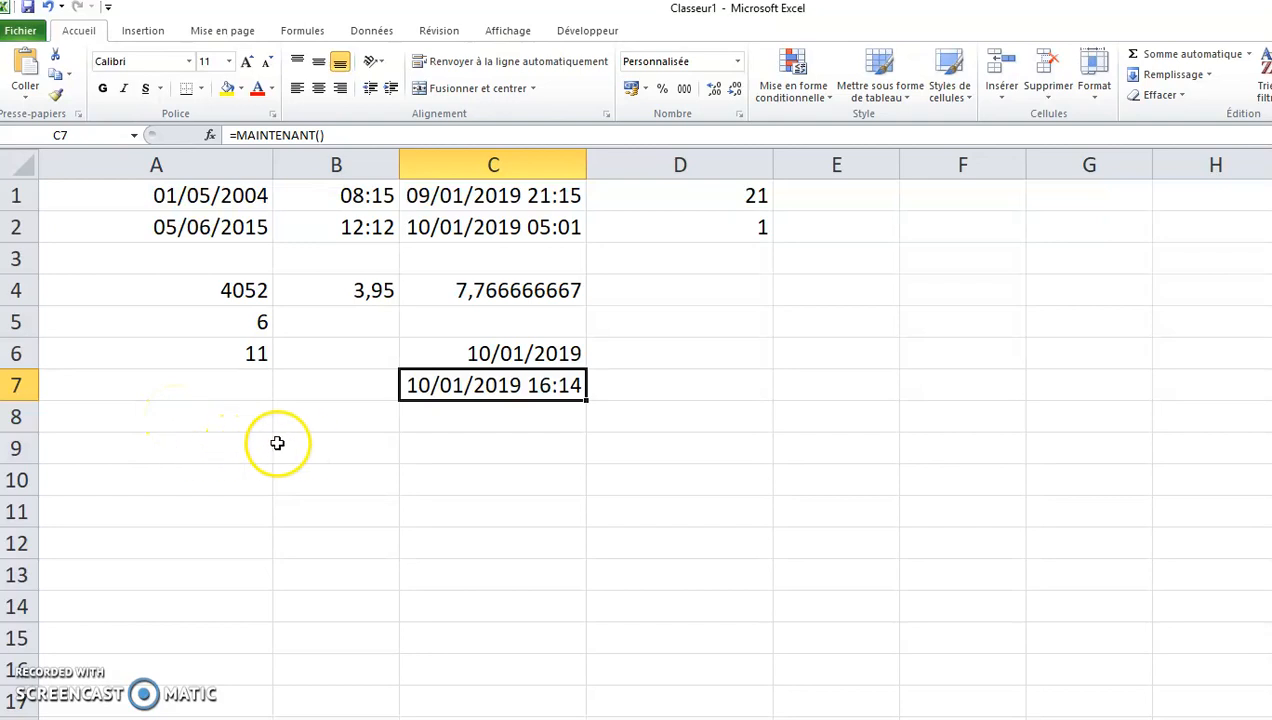
Enter the label "ligne 1" in cell B10.
click(175, 478)
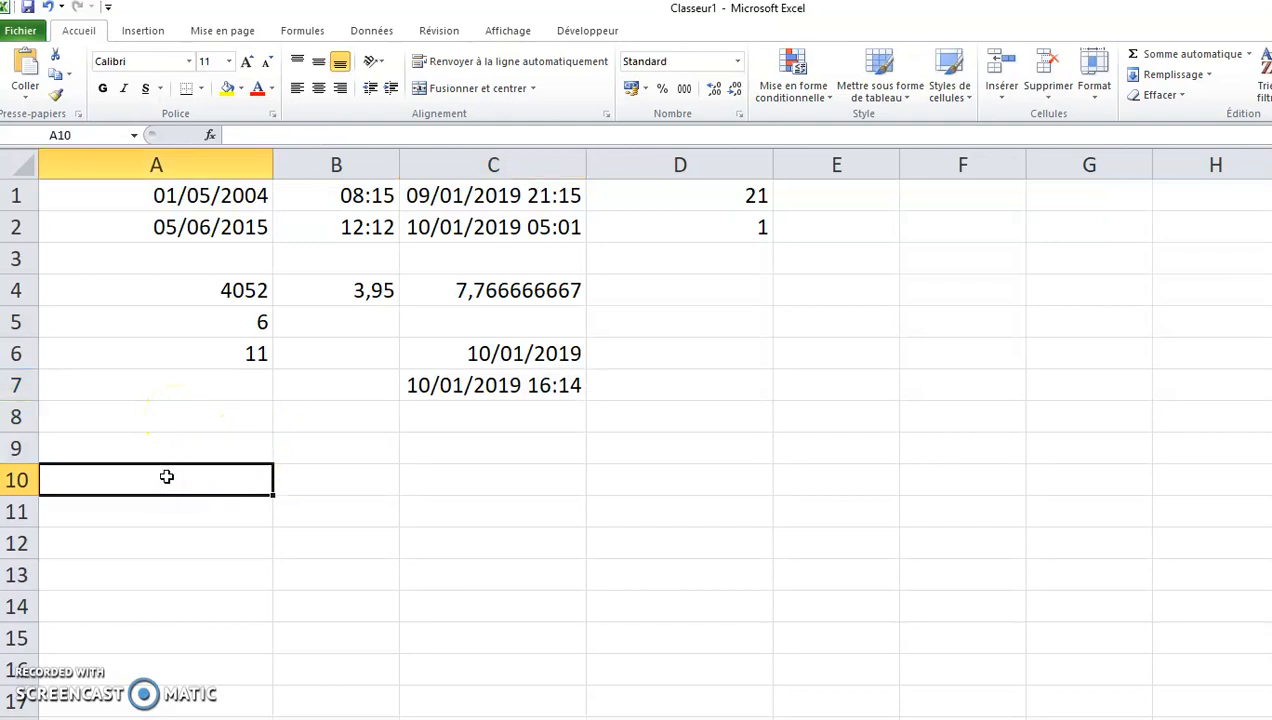
click(318, 476)
text(lig)
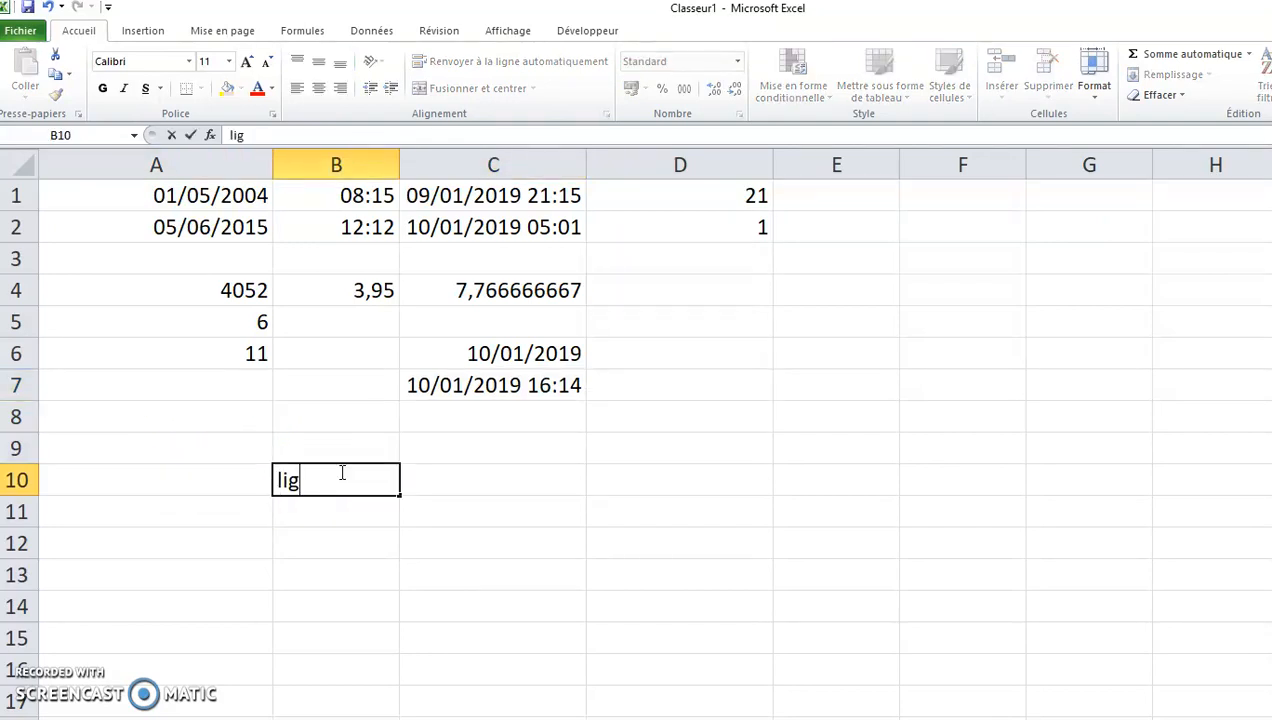
key(Return)
key(Up)
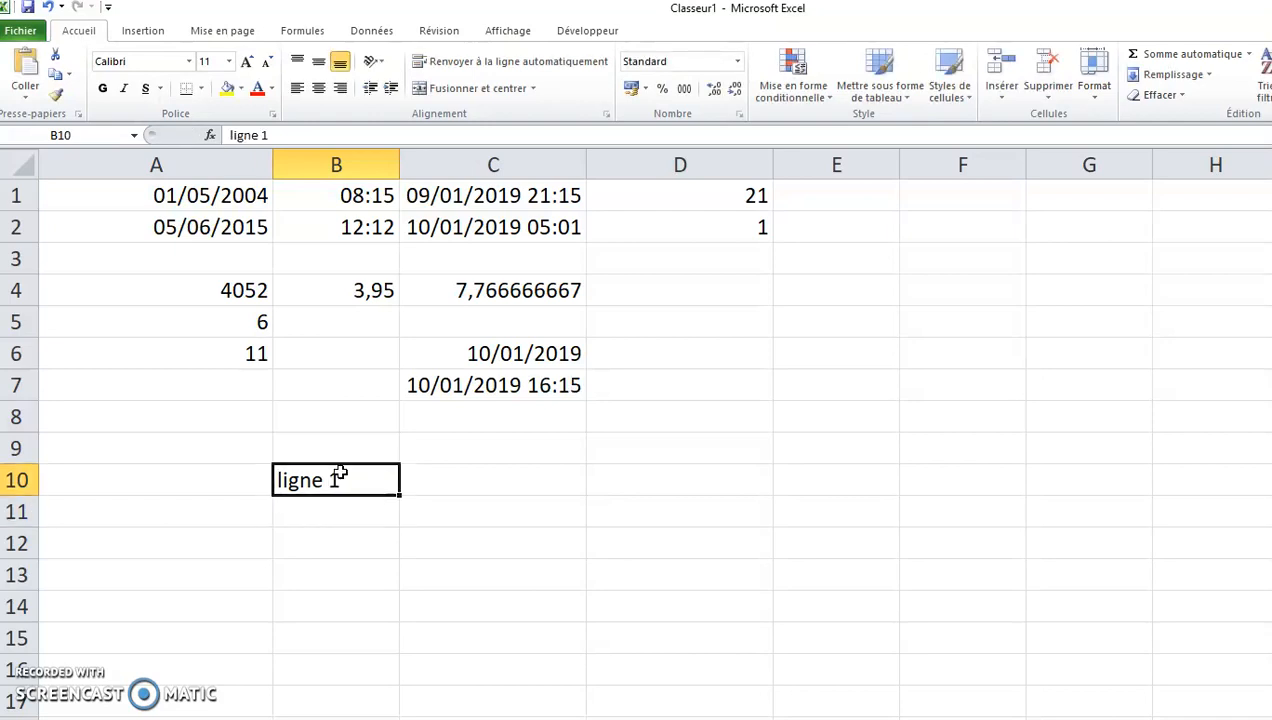
Enter =MAINTENANT() in cell A10 and convert the formula to its fixed calculated value before validating it.
key(Left)
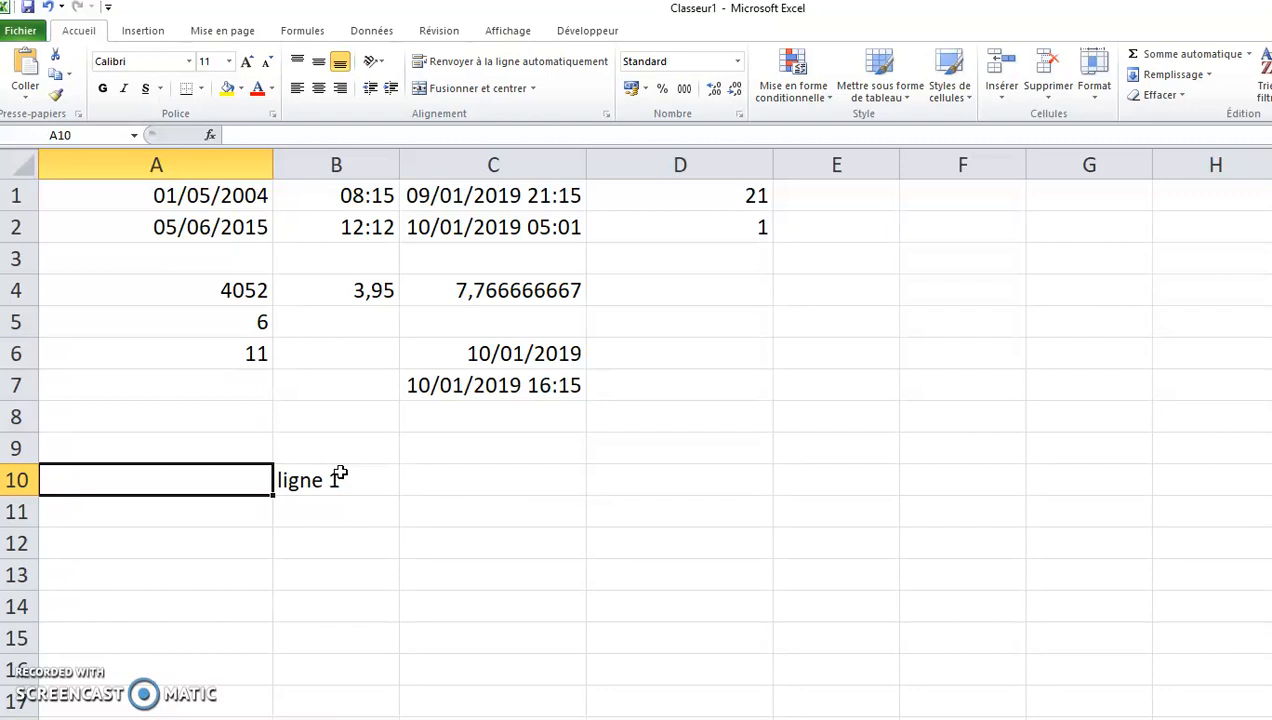
text(=)
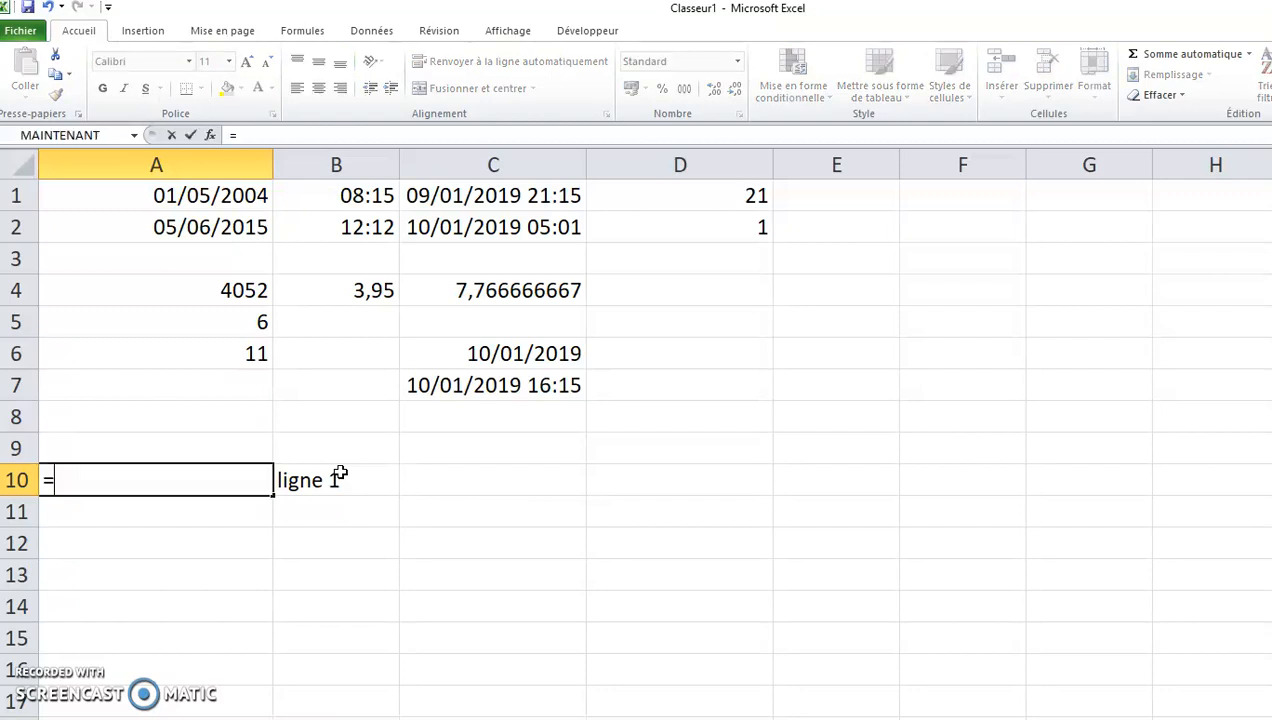
text(mainten)
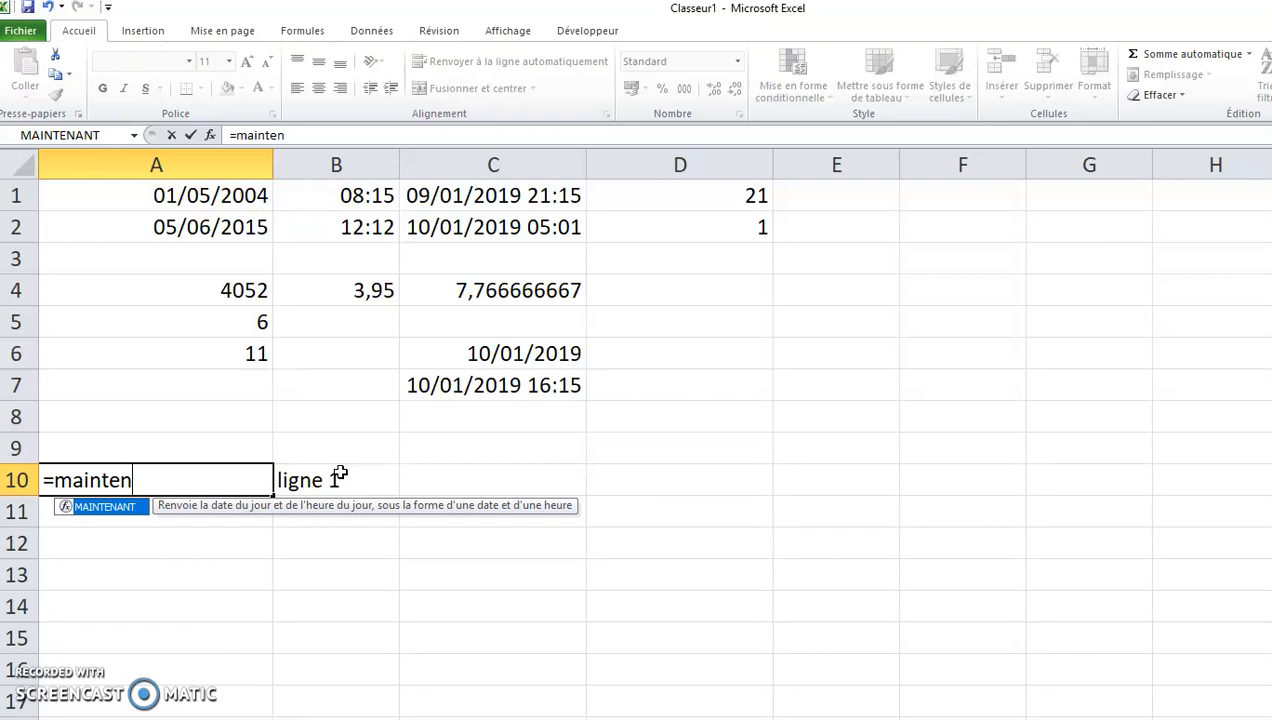
text(ant()
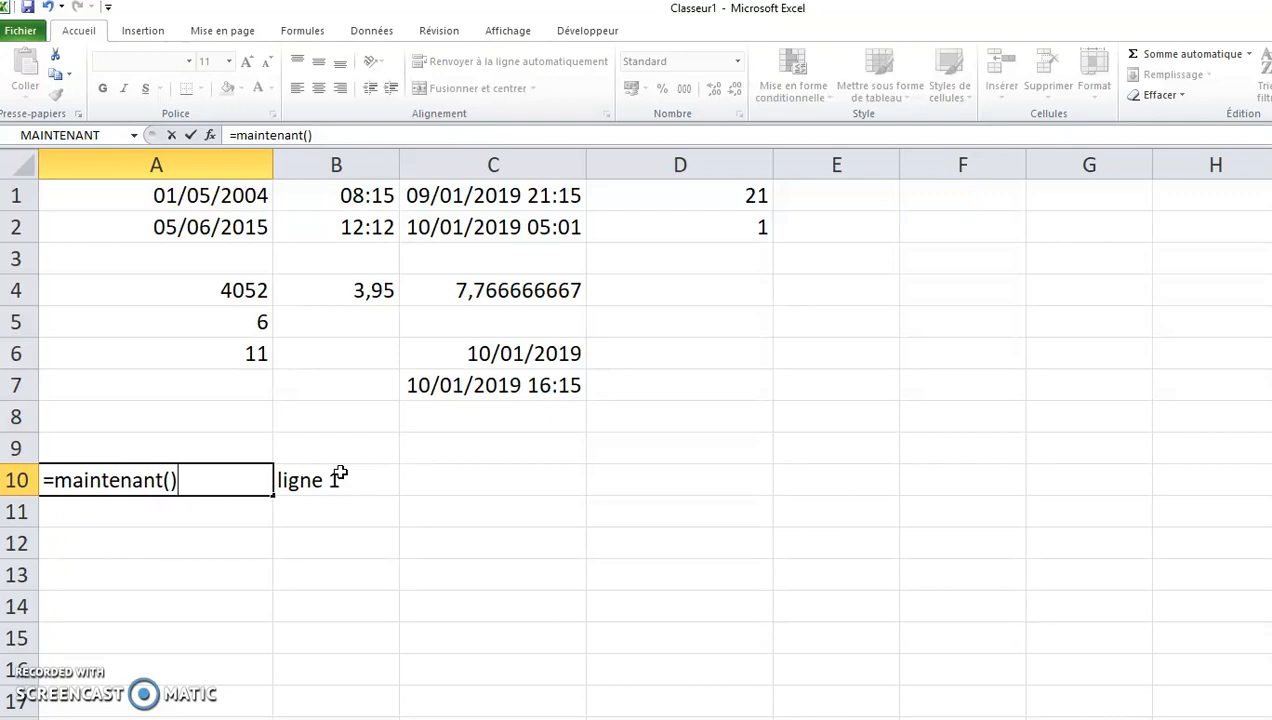
key(F9)
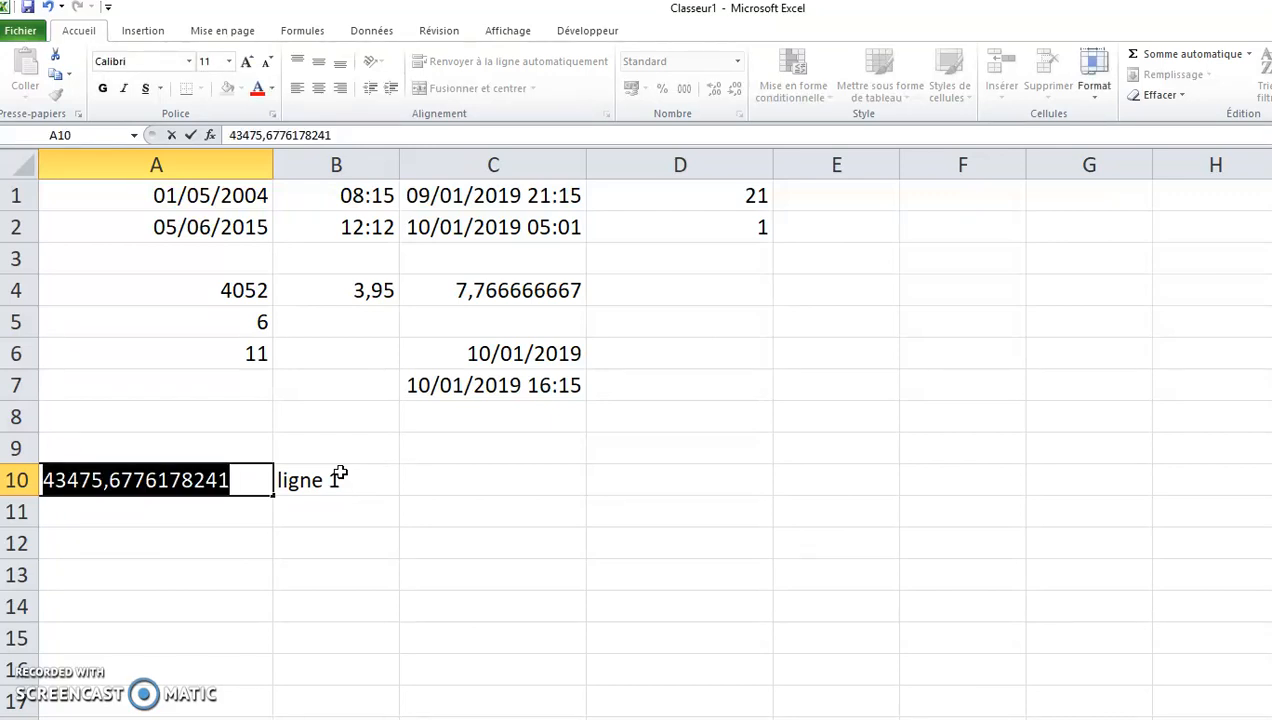
key(Return)
key(Up)
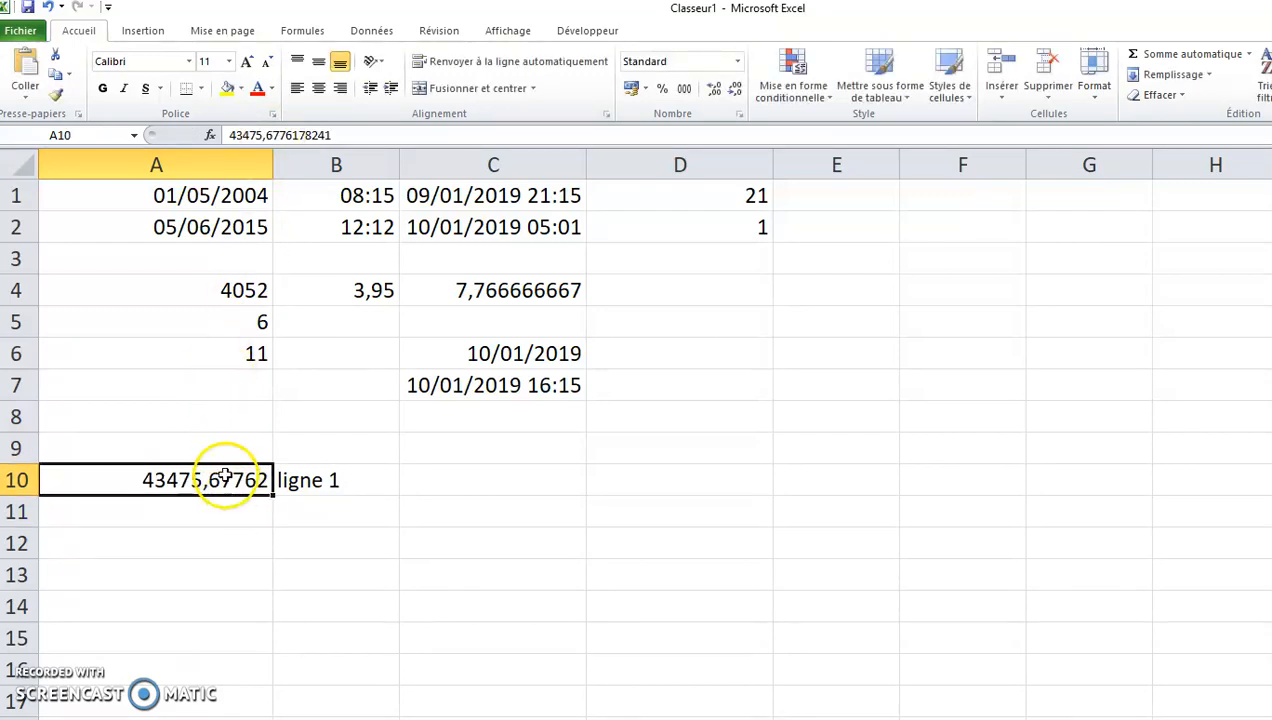
Set the number format of the fixed timestamp in cell A10 to Date longue.
click(737, 61)
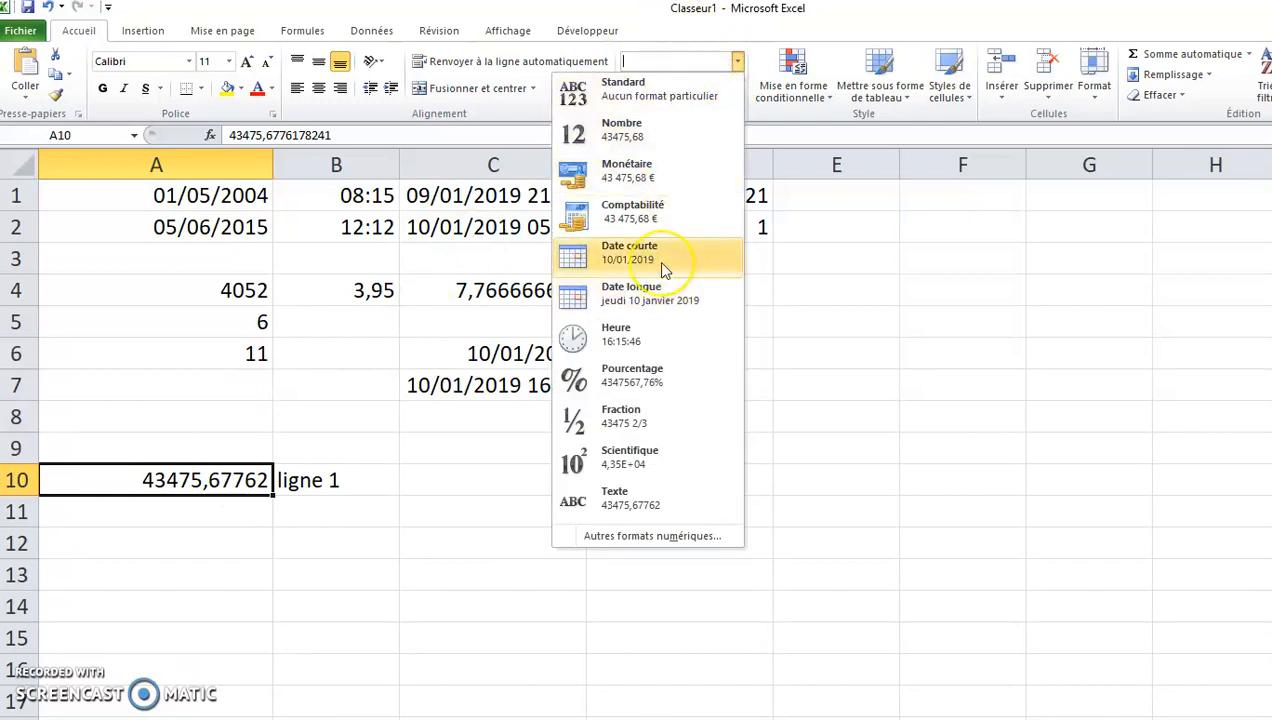
click(660, 291)
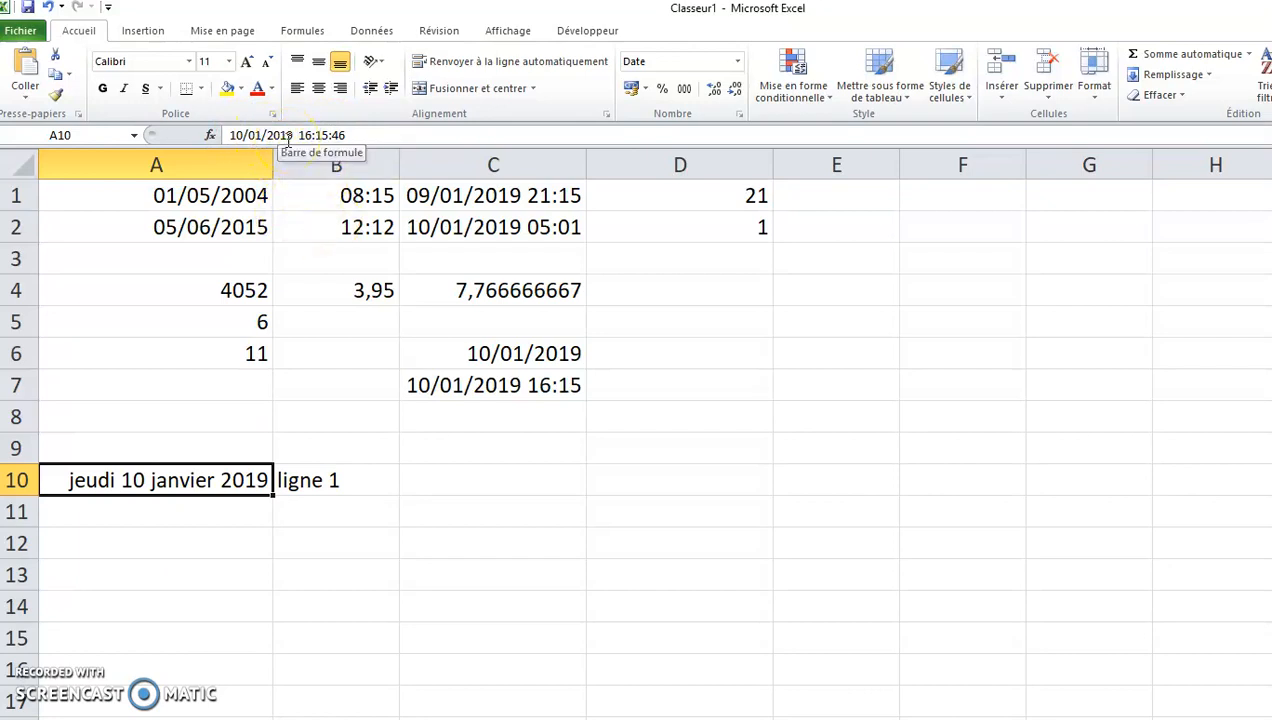
click(322, 136)
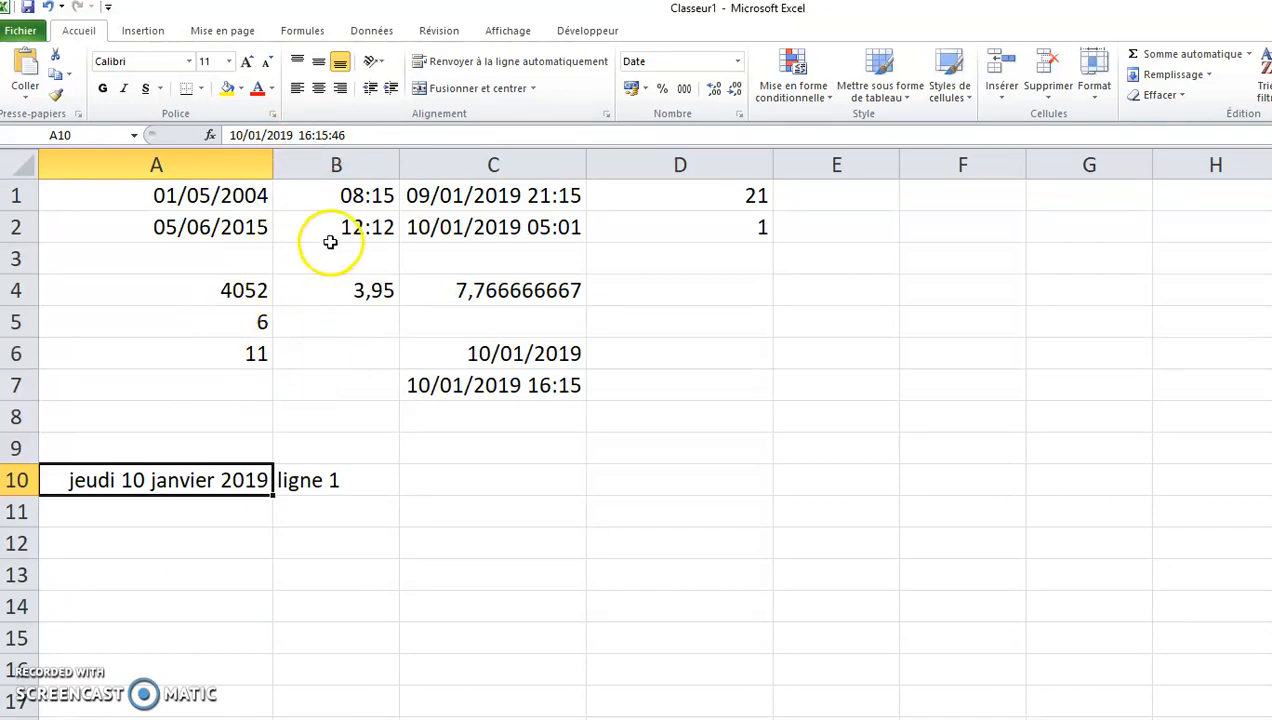
click(210, 511)
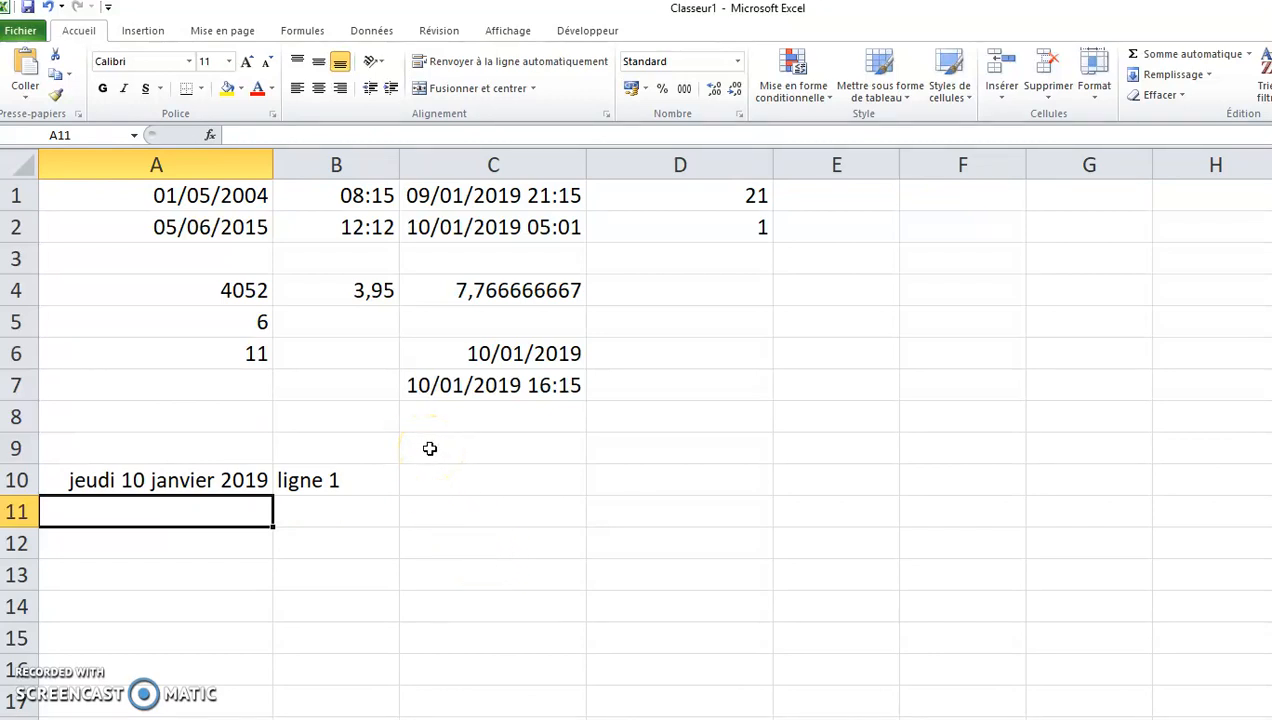
click(224, 253)
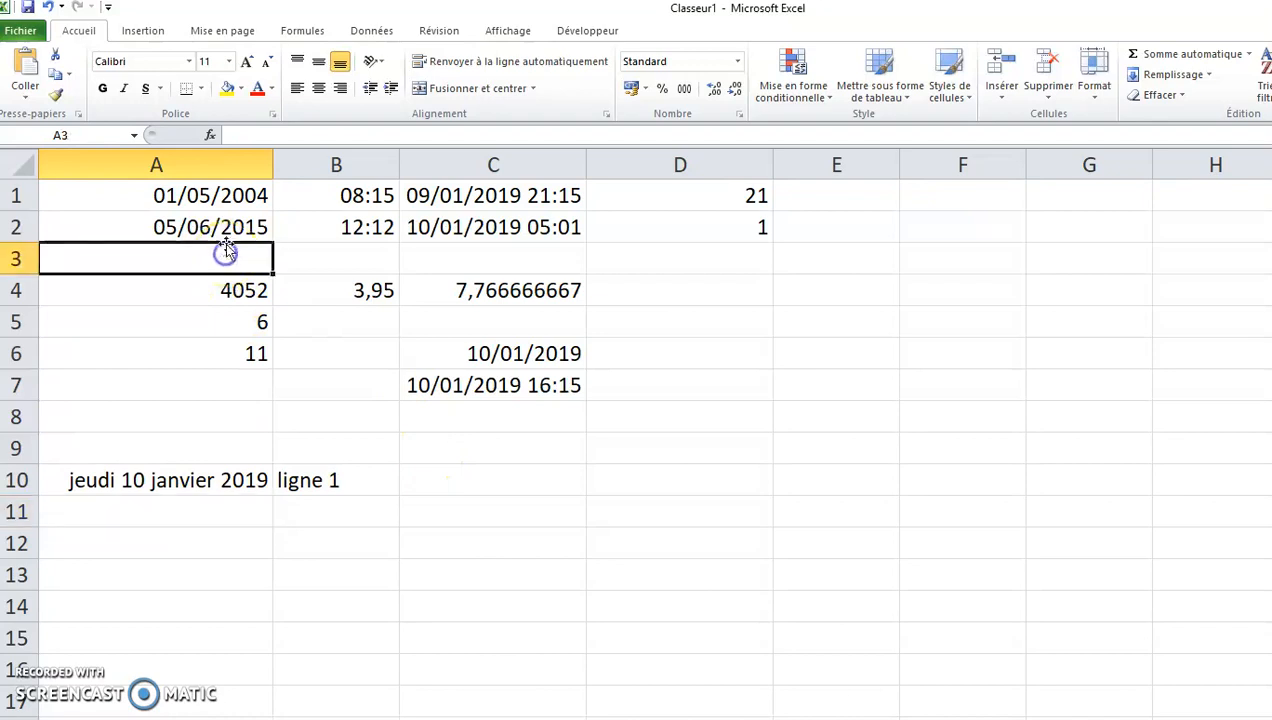
Review the dates and times in rows 1 and 2, the difference and month formulas below them, and the extraction formulas in column D.
click(221, 224)
click(224, 196)
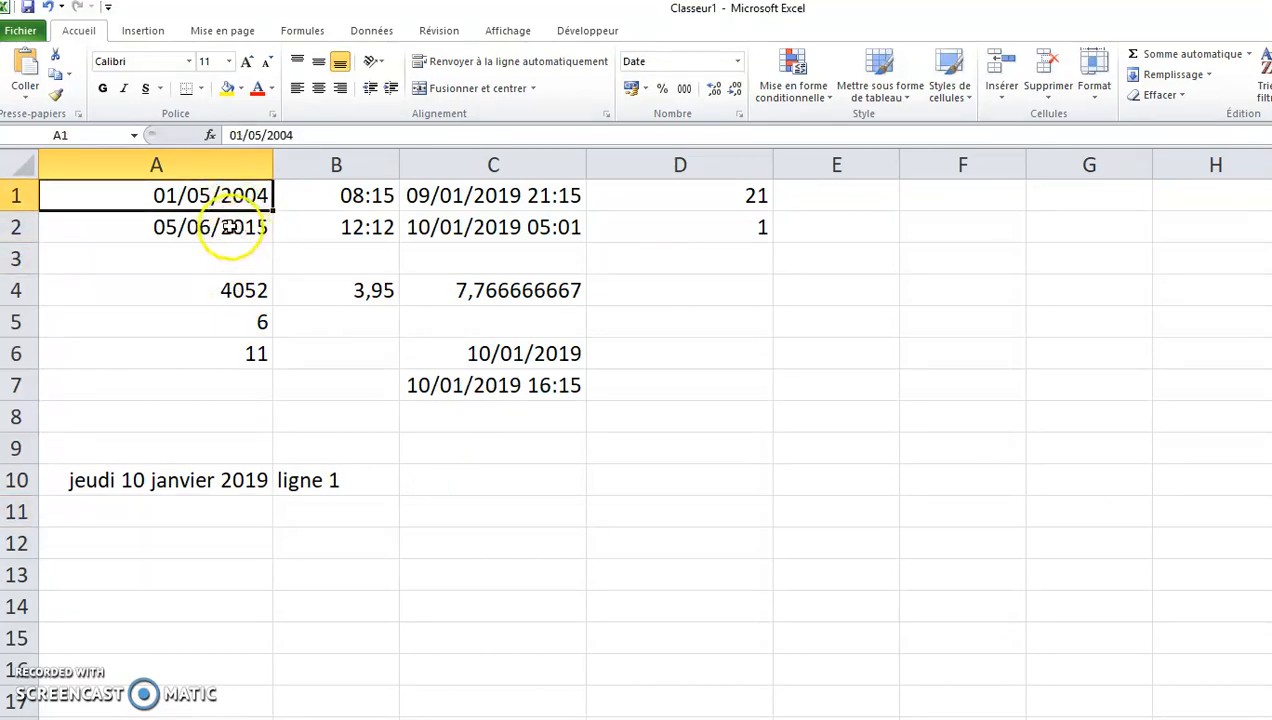
click(263, 290)
click(258, 321)
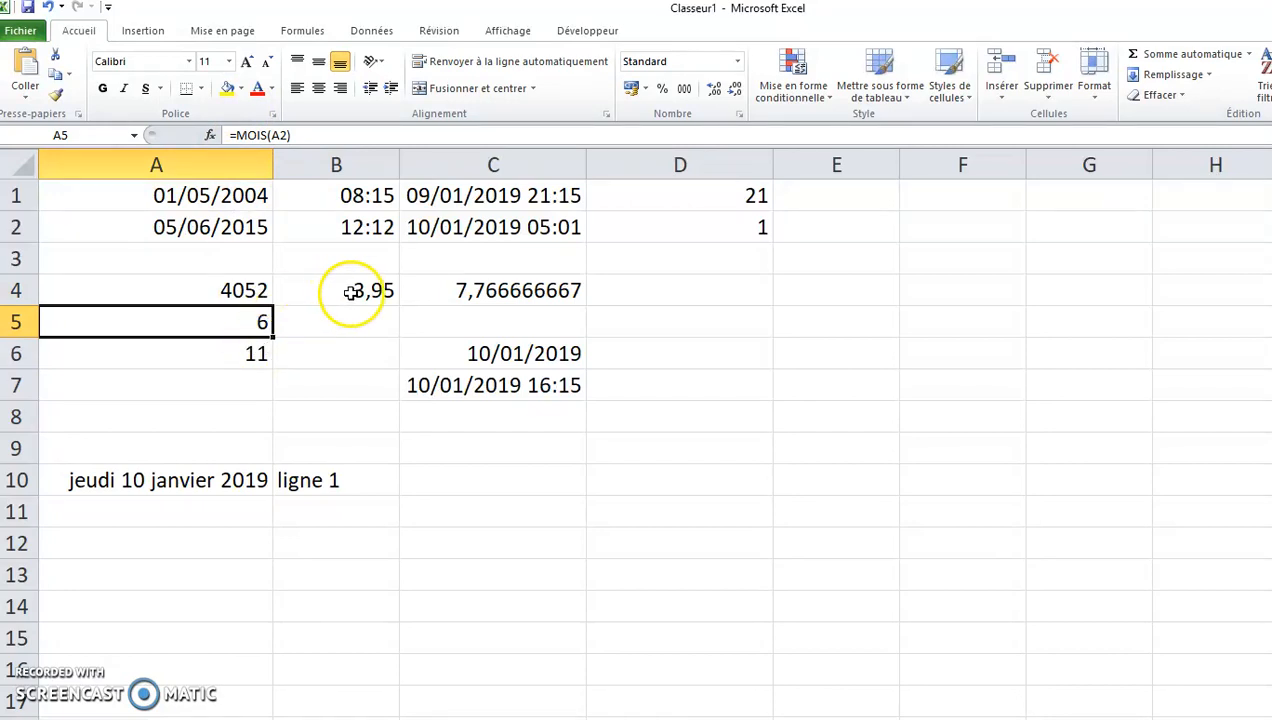
click(341, 192)
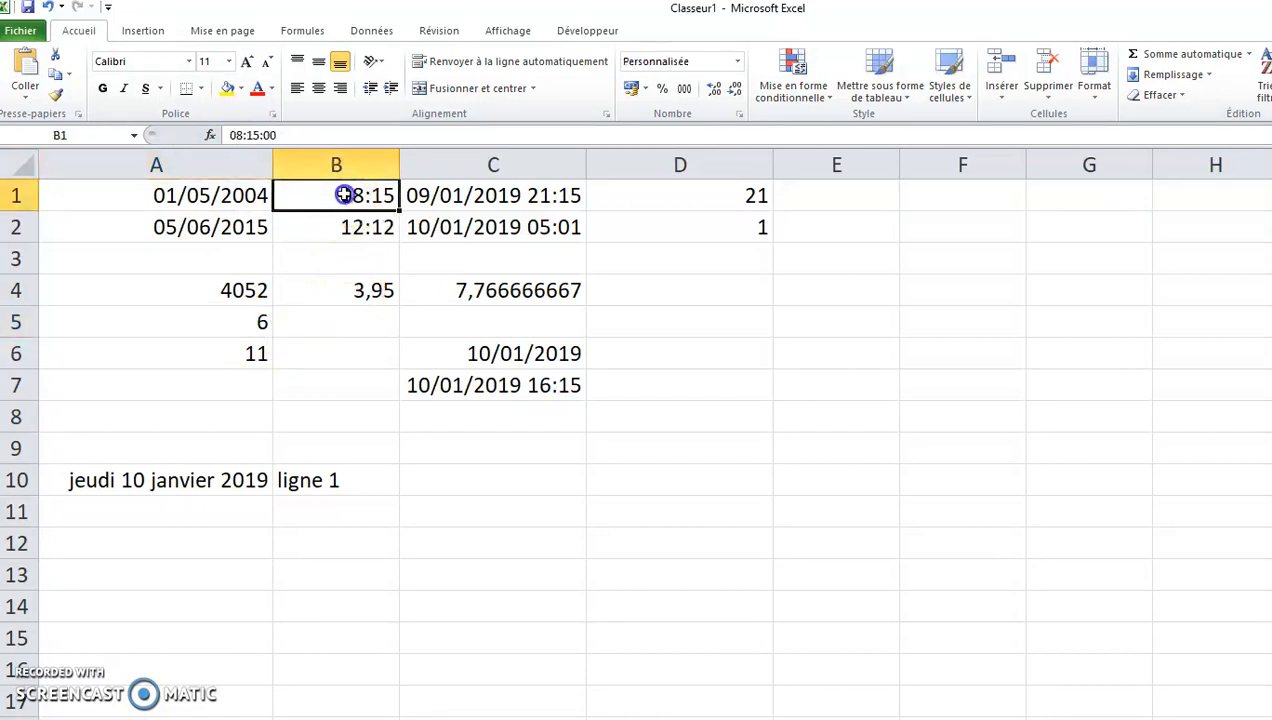
click(346, 231)
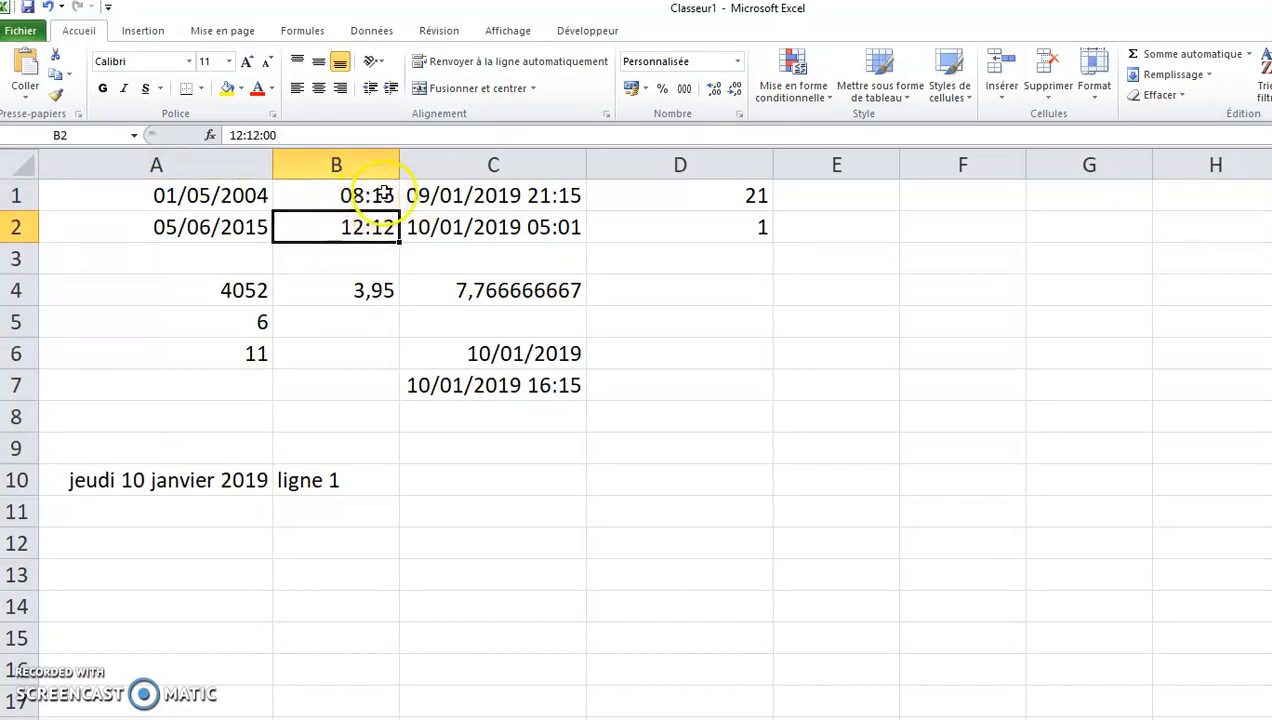
click(375, 290)
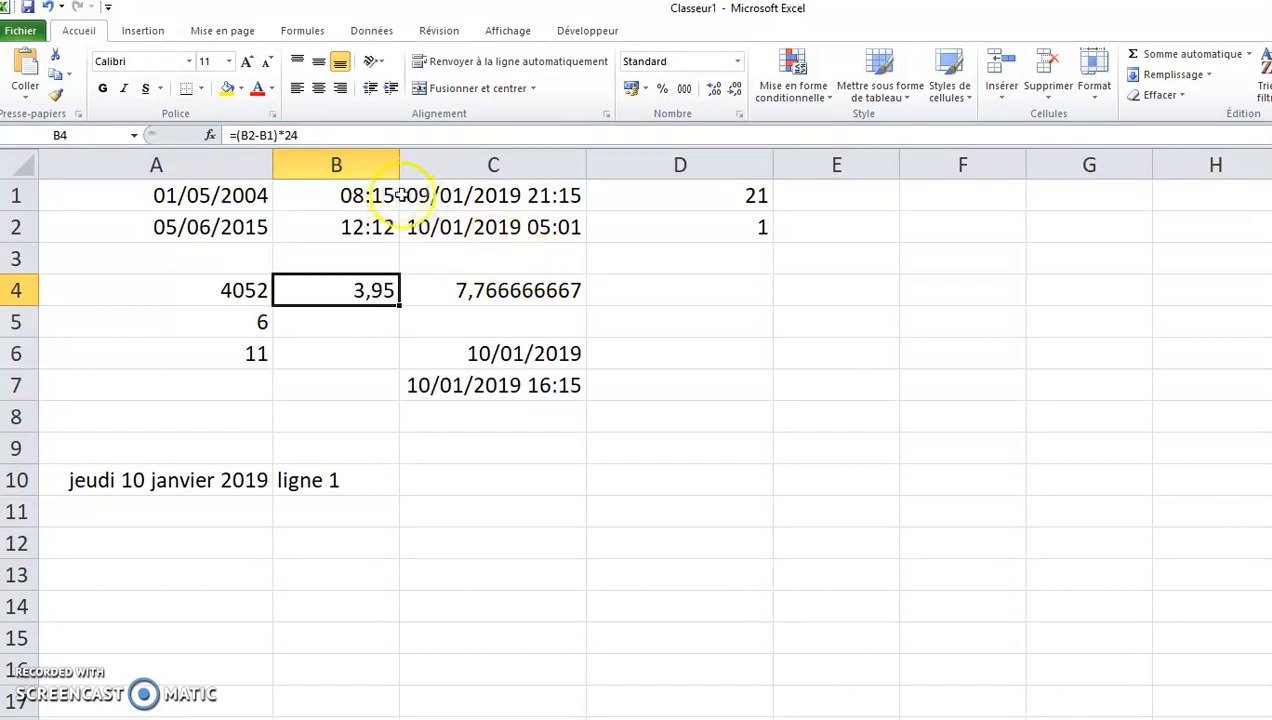
click(484, 195)
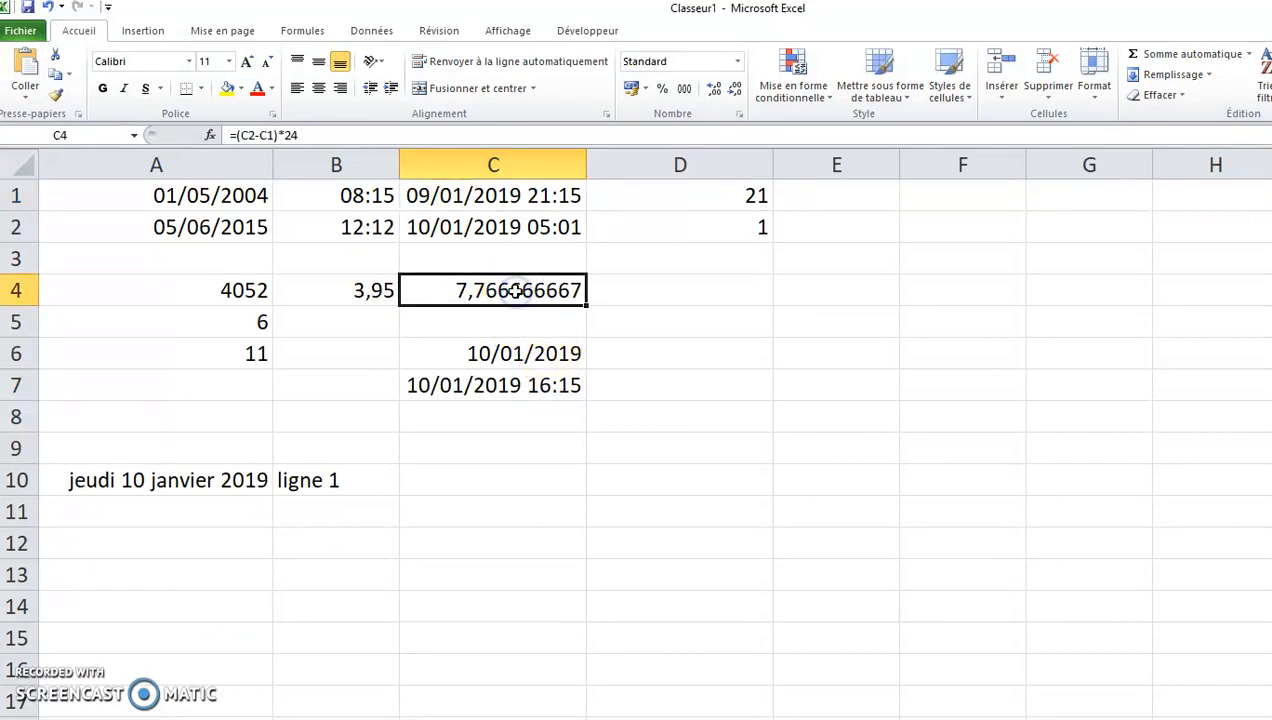
click(721, 196)
click(718, 229)
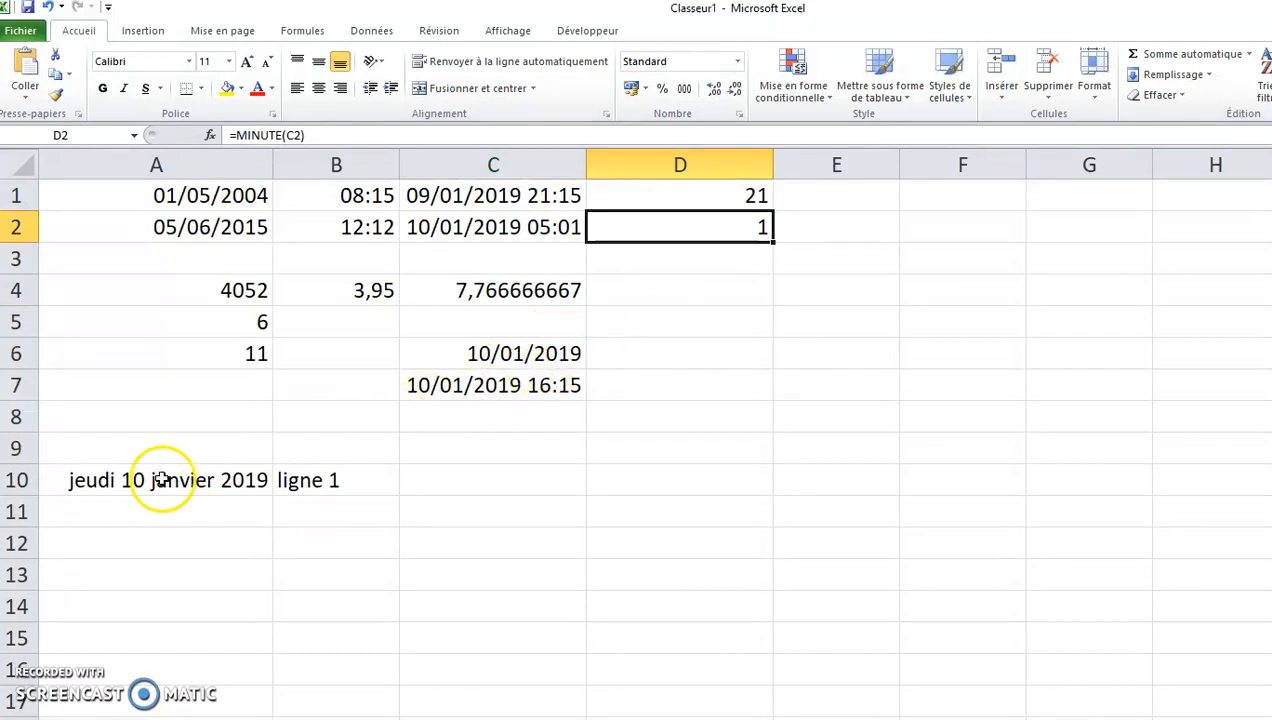
Compare the AUJOURDHUI and MAINTENANT formulas in cells C6 and C7 with the fixed timestamp in cell A10.
click(488, 386)
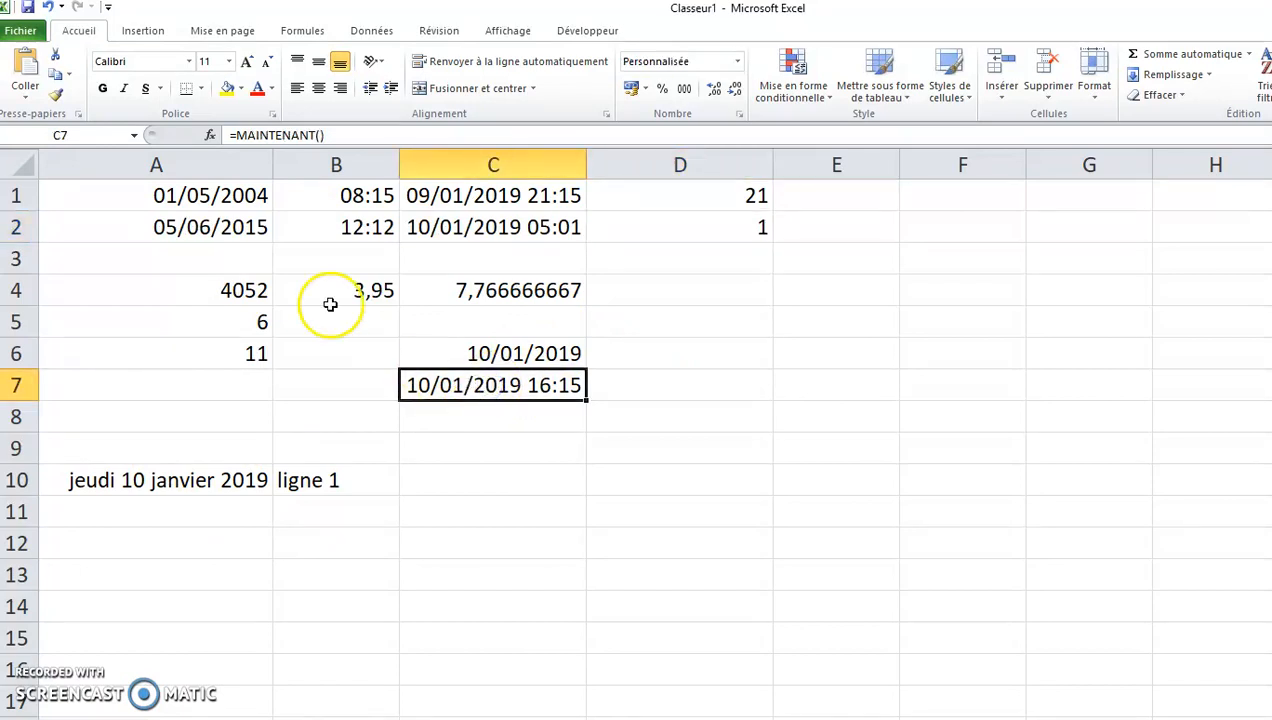
click(510, 352)
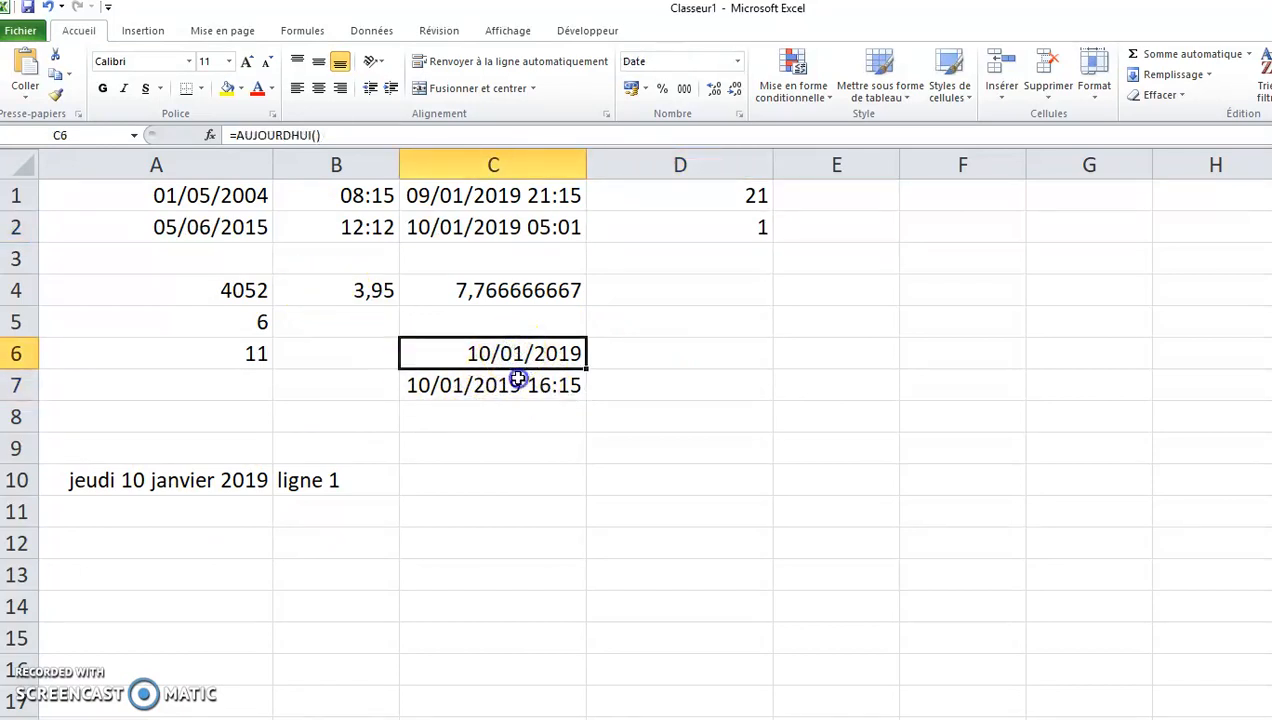
click(516, 380)
click(240, 472)
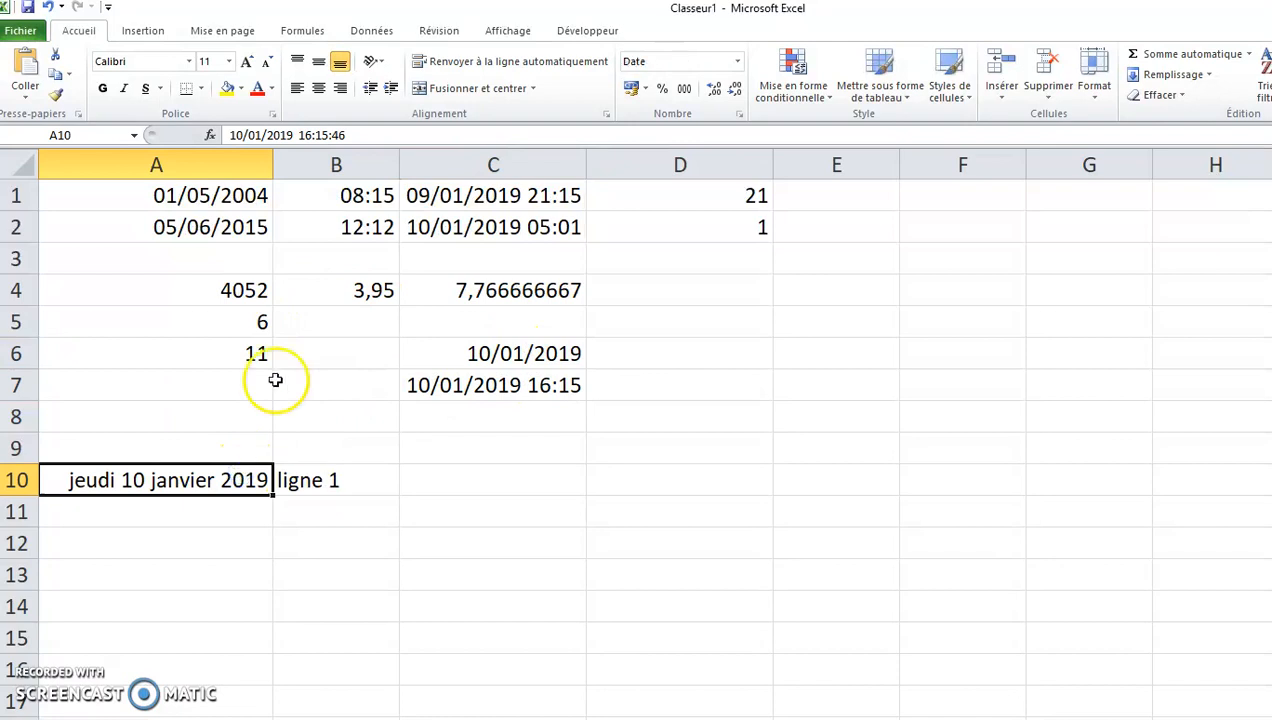
Convert the =AUJOURDHUI() formula in cell C6 to its fixed calculated value and check the cell's content.
click(524, 355)
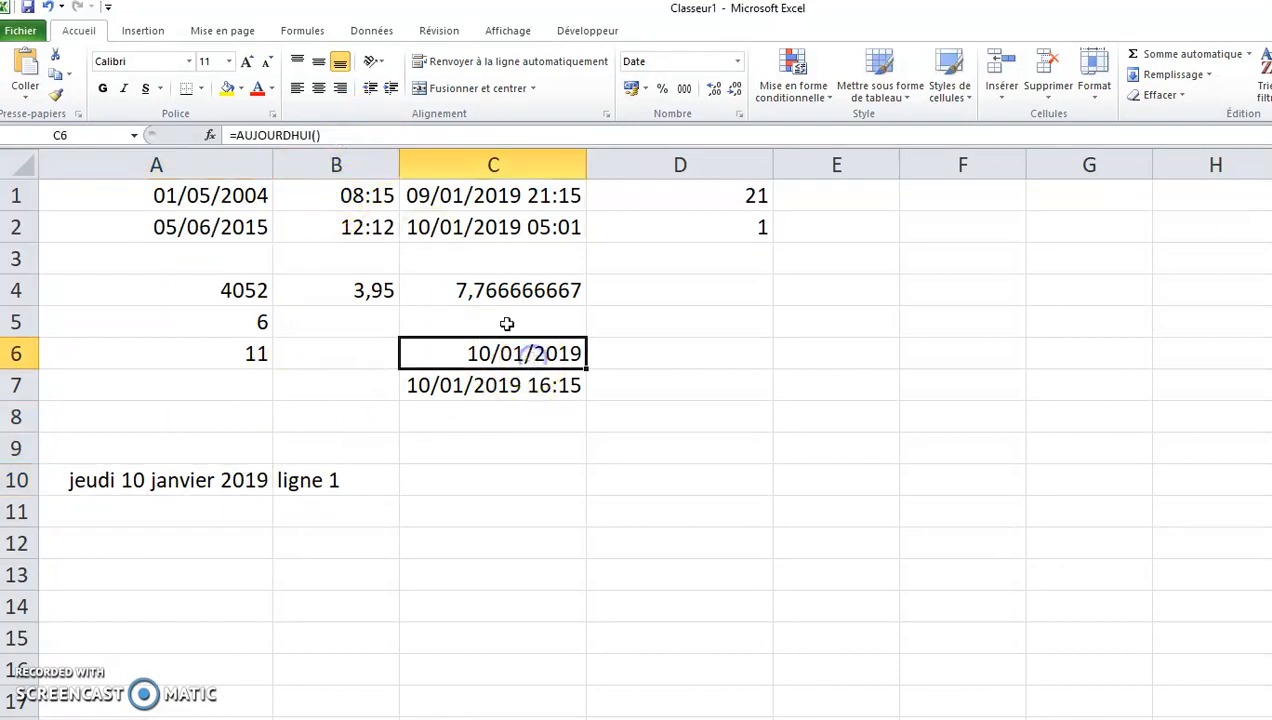
click(352, 134)
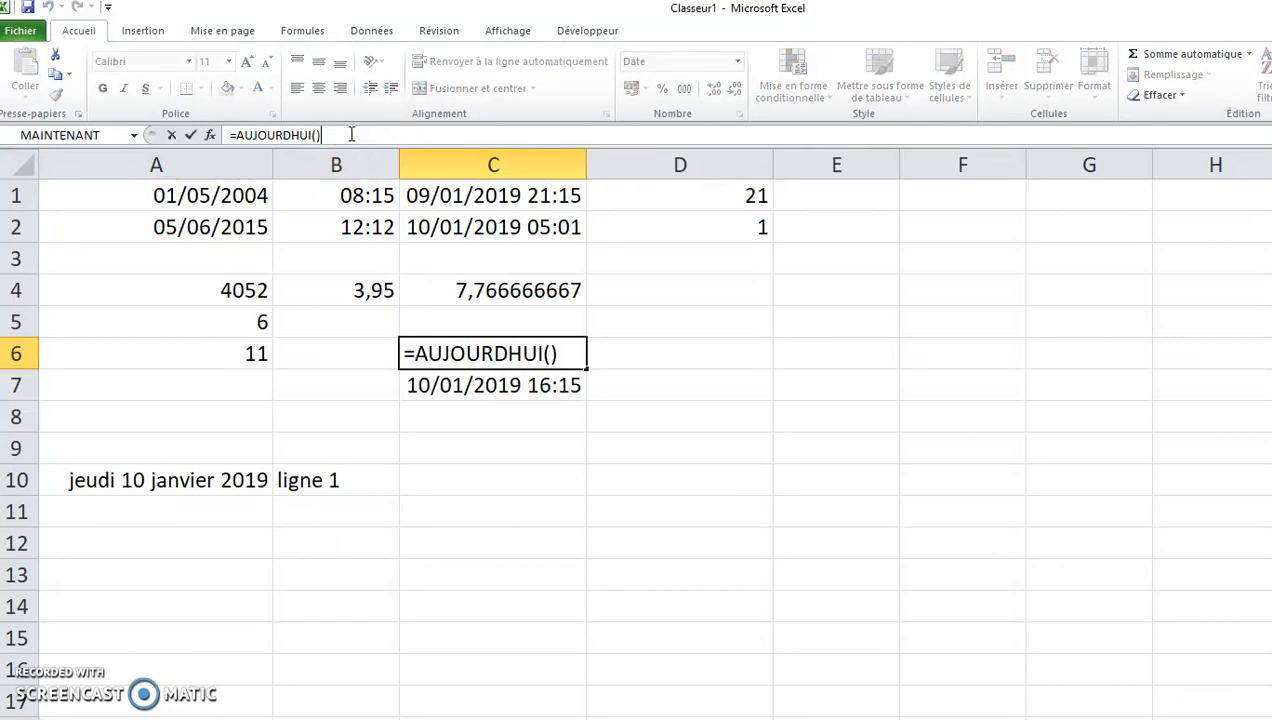
key(F9)
key(Return)
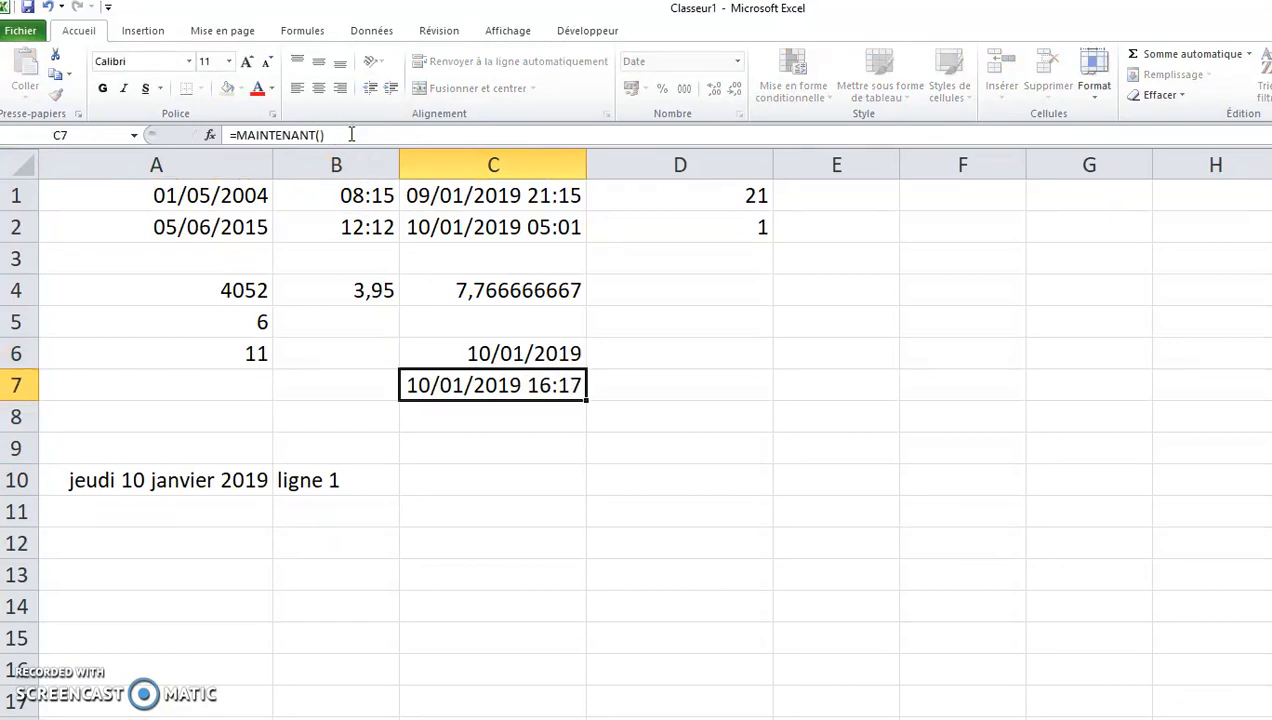
click(560, 353)
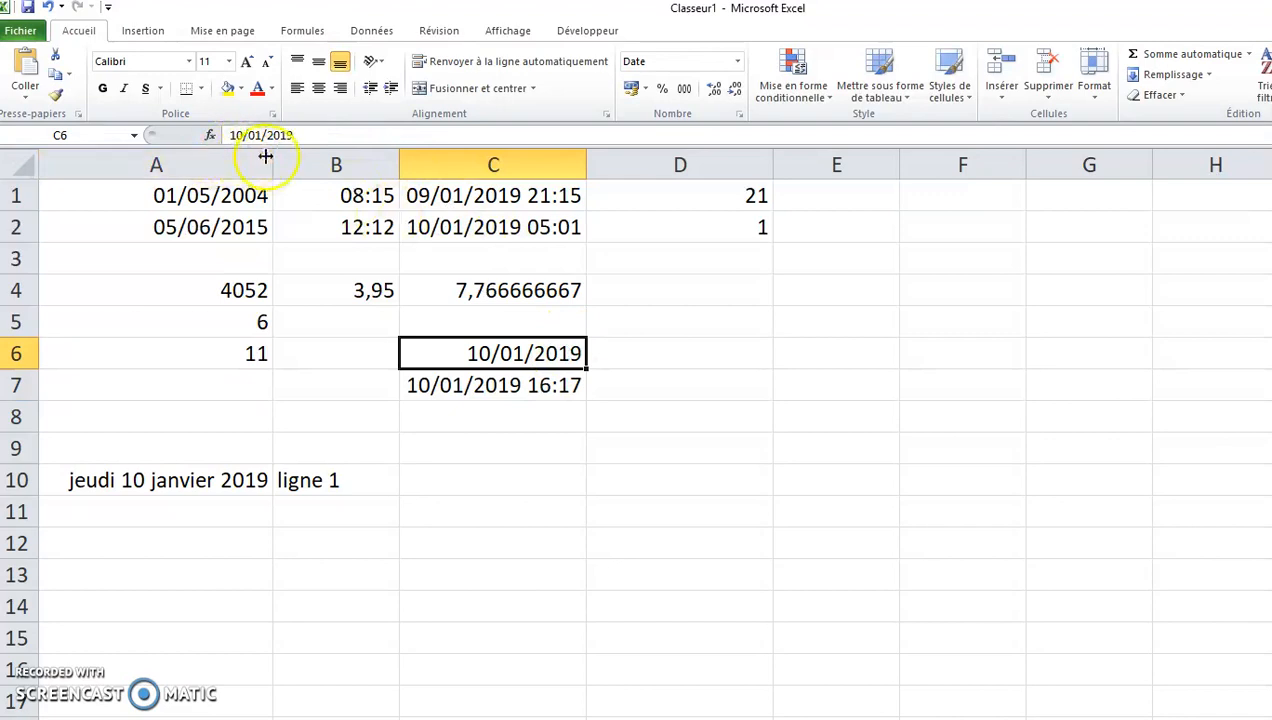